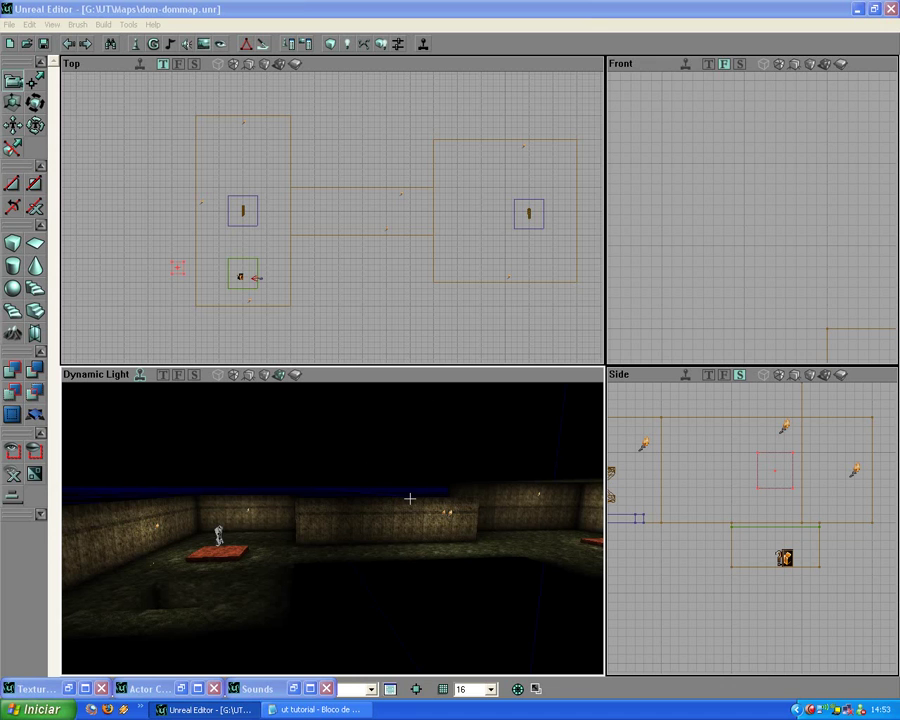
Bring the X marker and nearby wall into the 3D view and open the 2D Shape Editor maximised
{"action": "mouse_move", "coordinate": [432, 496]}
{"action": "left_mouse_down"}
{"action": "mouse_move", "coordinate": [340, 496]}
{"action": "mouse_move", "coordinate": [362, 490]}
{"action": "mouse_move", "coordinate": [358, 425]}
{"action": "mouse_move", "coordinate": [315, 400]}
{"action": "mouse_move", "coordinate": [300, 500]}
{"action": "mouse_move", "coordinate": [325, 535]}
{"action": "mouse_move", "coordinate": [345, 440]}
{"action": "left_mouse_up"}
{"action": "left_click_drag", "start_coordinate": [332, 380], "coordinate": [343, 417]}
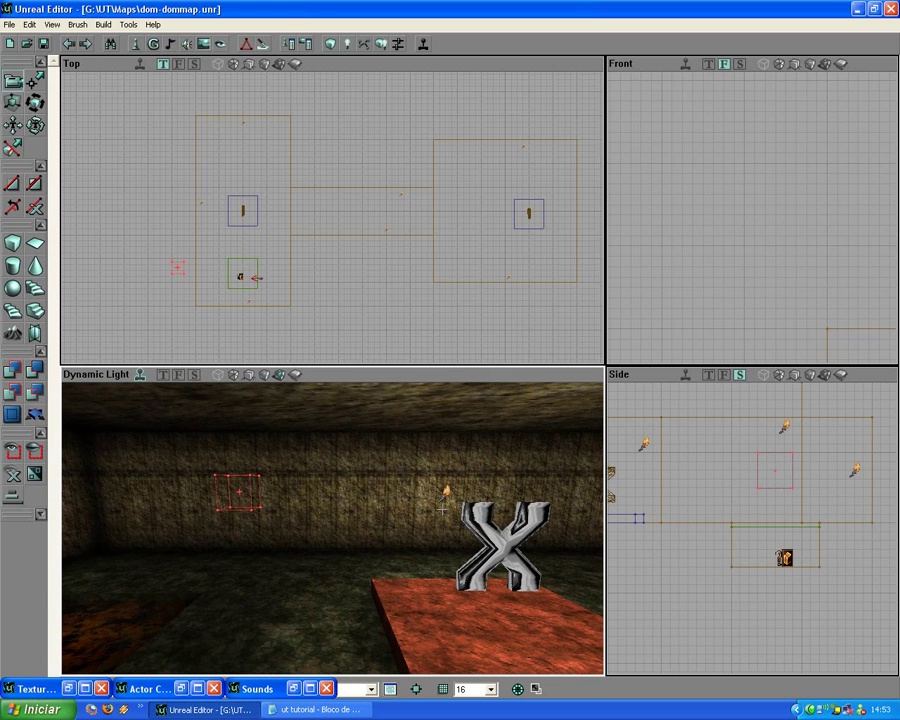
{"action": "left_click", "coordinate": [245, 45]}
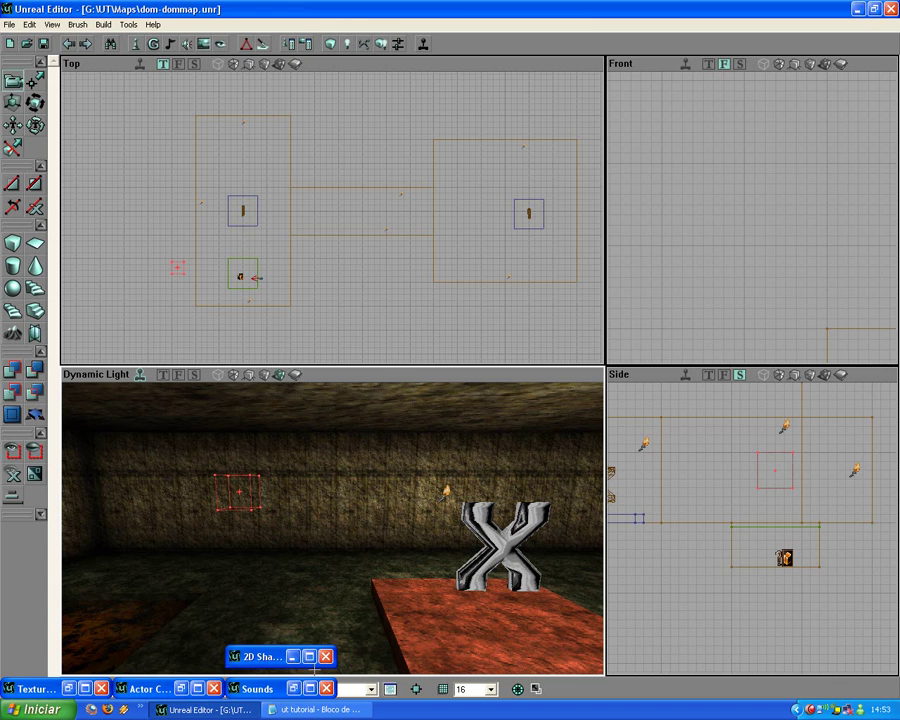
{"action": "left_click", "coordinate": [309, 657]}
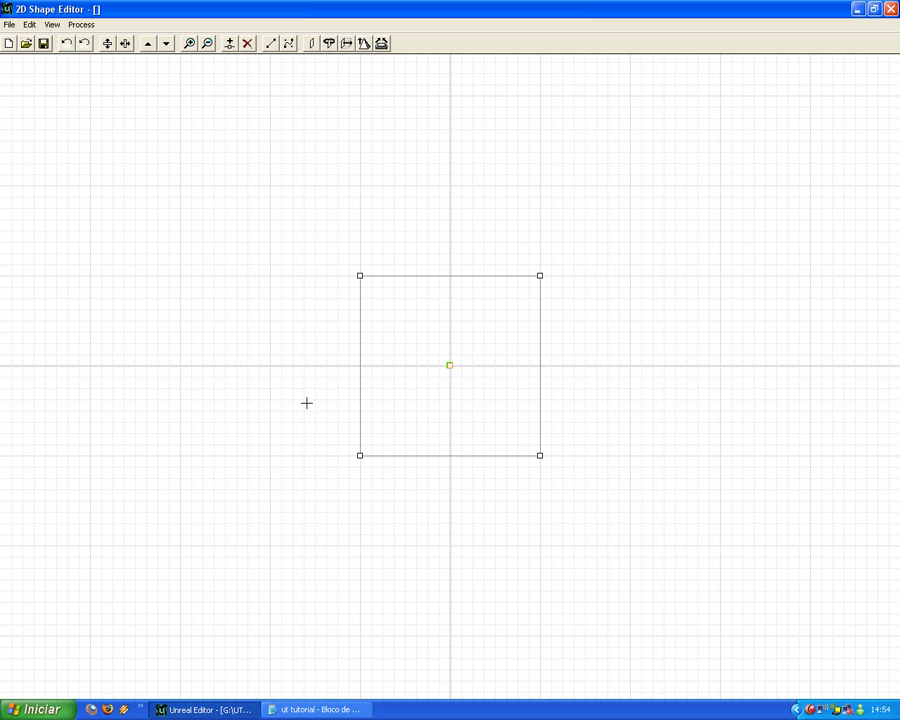
Reshape the default square by spreading its two upper corners outward and adding a right-edge vertex pulled inward past the centre line
{"action": "left_click", "coordinate": [361, 275]}
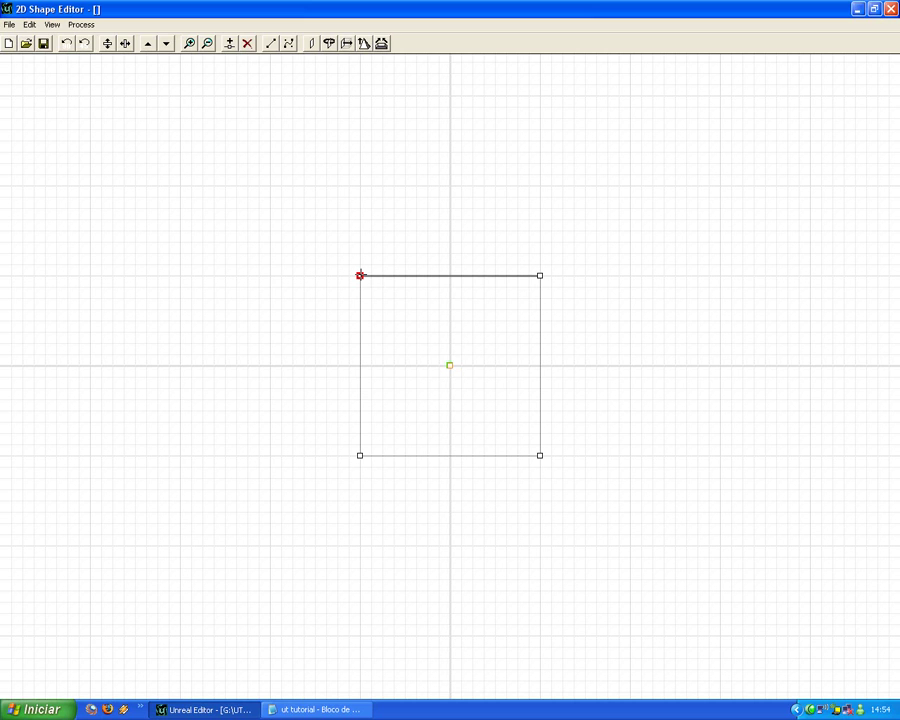
{"action": "left_click", "coordinate": [311, 233]}
{"action": "left_click_drag", "start_coordinate": [360, 273], "coordinate": [180, 152]}
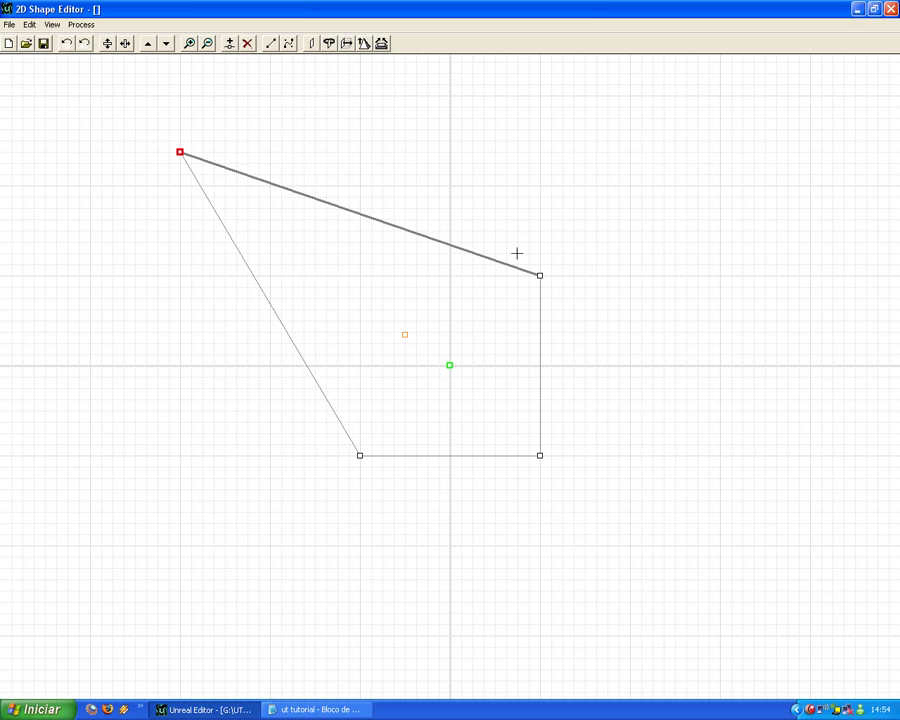
{"action": "left_click_drag", "start_coordinate": [540, 275], "coordinate": [707, 142]}
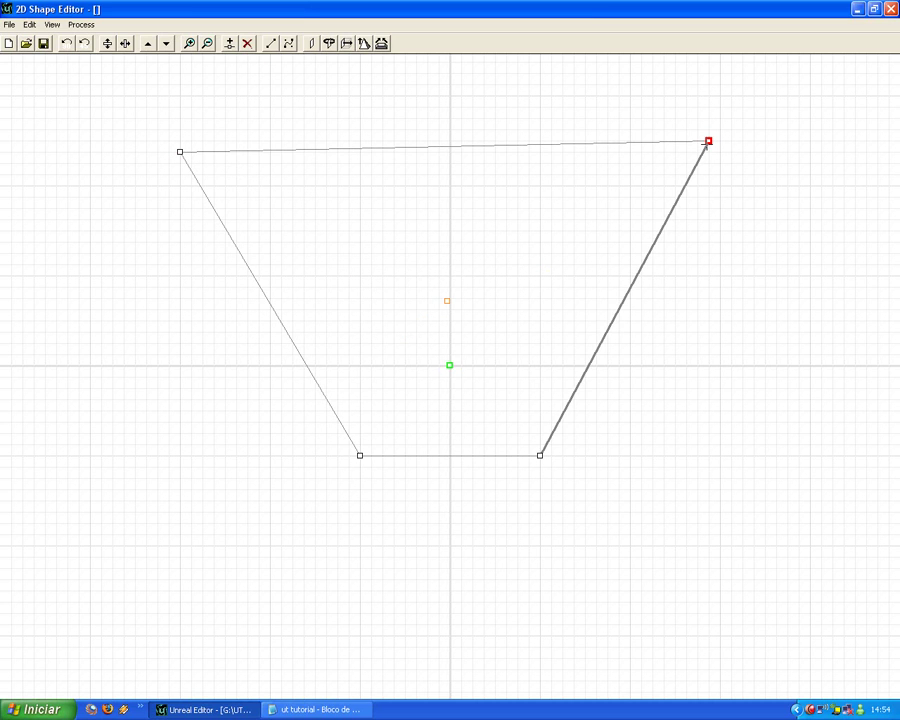
{"action": "left_click", "coordinate": [229, 43]}
{"action": "left_click", "coordinate": [628, 293]}
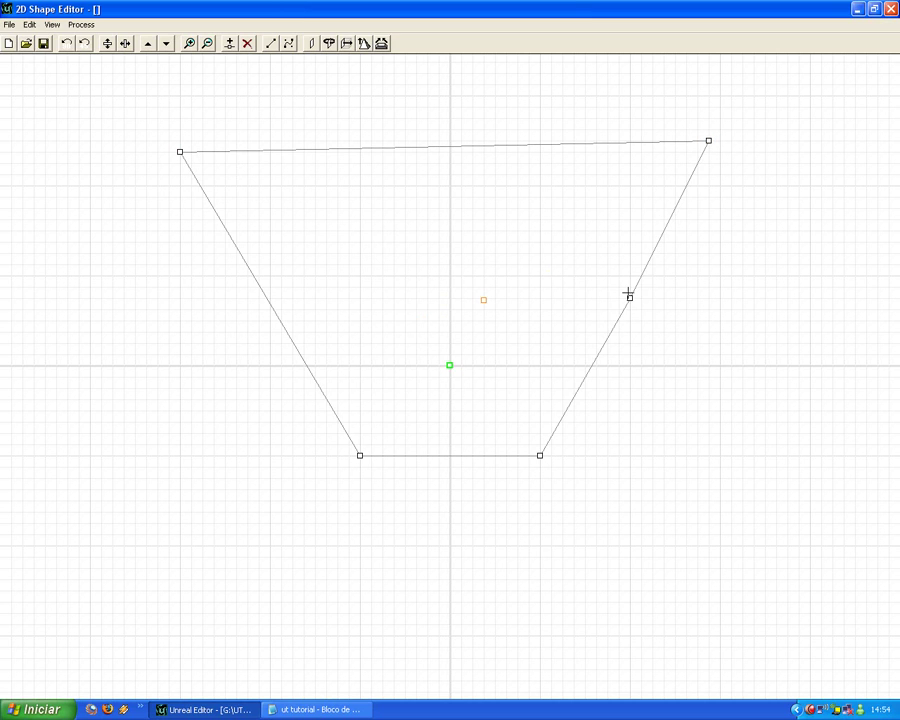
{"action": "left_click_drag", "start_coordinate": [630, 297], "coordinate": [427, 287]}
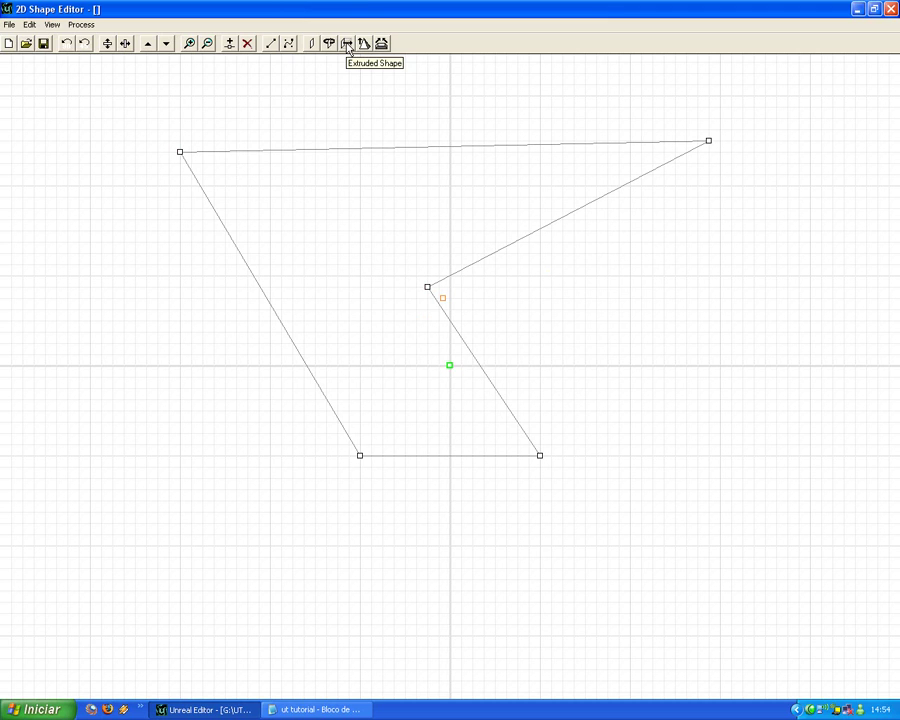
Extrude the irregular five-vertex shape to a depth of 256 and return to the map views
{"action": "left_click", "coordinate": [347, 44]}
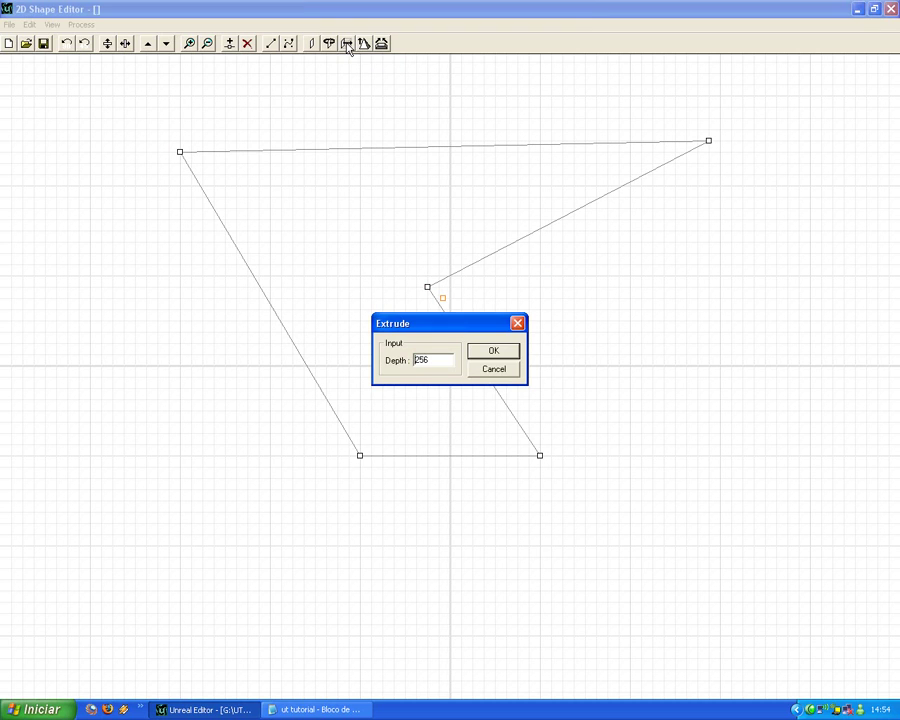
{"action": "left_click", "coordinate": [497, 352]}
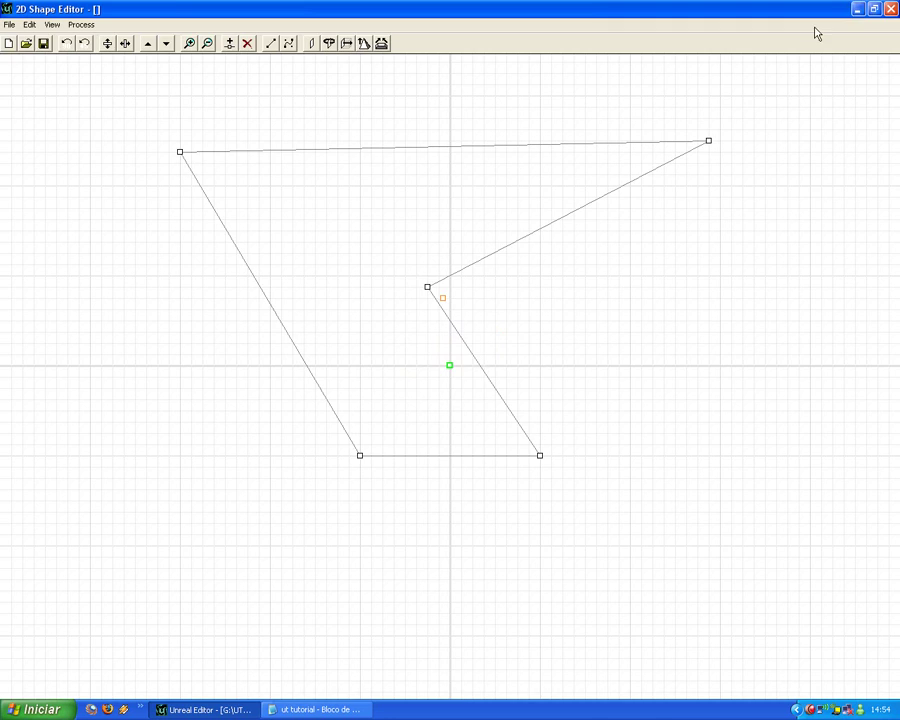
{"action": "left_click", "coordinate": [857, 9]}
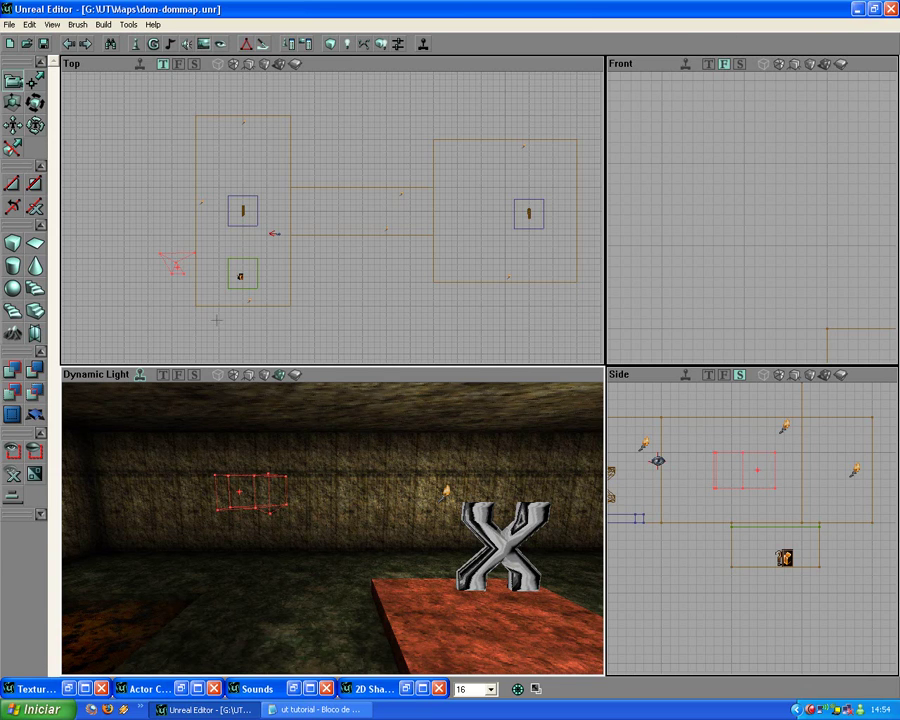
Rotate the extruded builder brush a quarter turn in the Top view so its profile stands vertical
{"action": "mouse_move", "coordinate": [216, 320]}
{"action": "left_mouse_down"}
{"action": "mouse_move", "coordinate": [234, 332]}
{"action": "mouse_move", "coordinate": [322, 330]}
{"action": "mouse_move", "coordinate": [322, 270]}
{"action": "mouse_move", "coordinate": [354, 156]}
{"action": "mouse_move", "coordinate": [354, 111]}
{"action": "left_mouse_up"}
{"action": "left_click", "coordinate": [37, 105]}
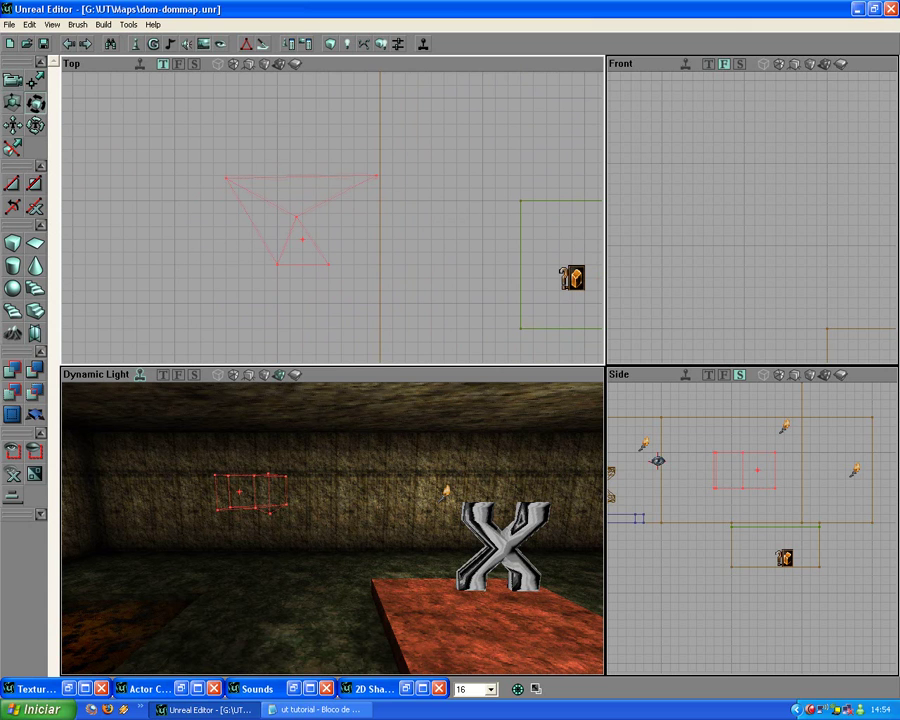
{"action": "left_click_drag", "start_coordinate": [186, 112], "coordinate": [224, 112], "text": "ctrl"}
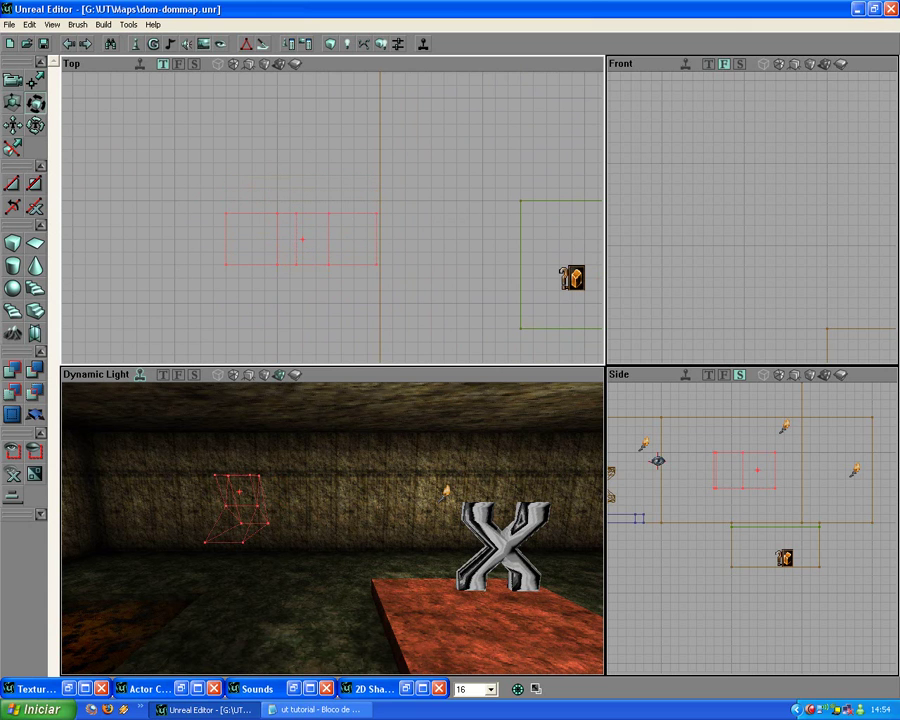
{"action": "scroll", "coordinate": [334, 141], "scroll_direction": "down", "scroll_amount": 2}
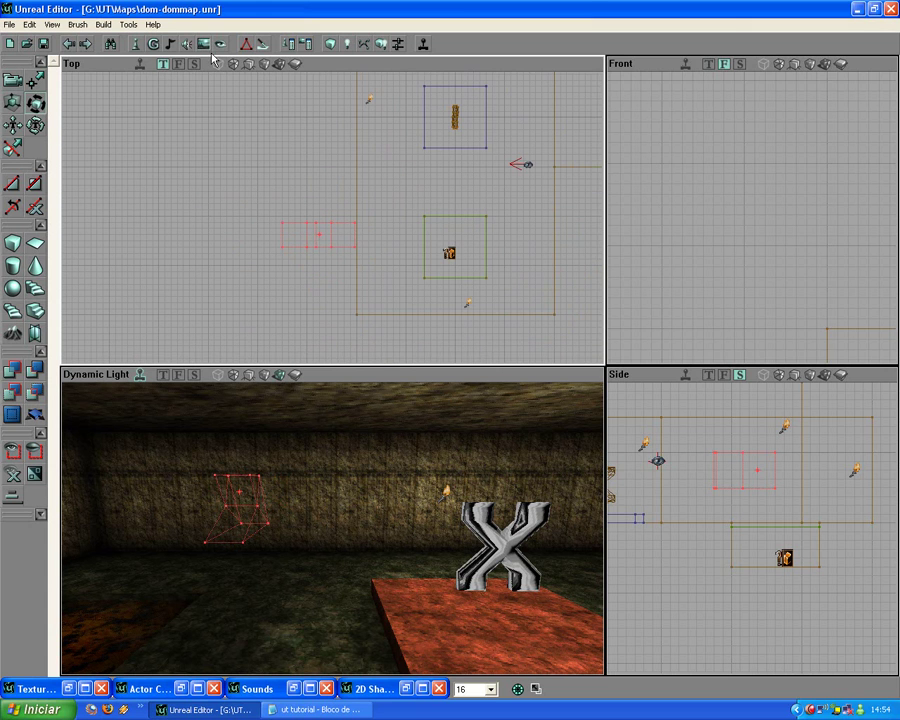
Start a fresh 2D shape and turn the square's upper edge into a bezier curve with both handles meeting above its centre
{"action": "left_click", "coordinate": [247, 45]}
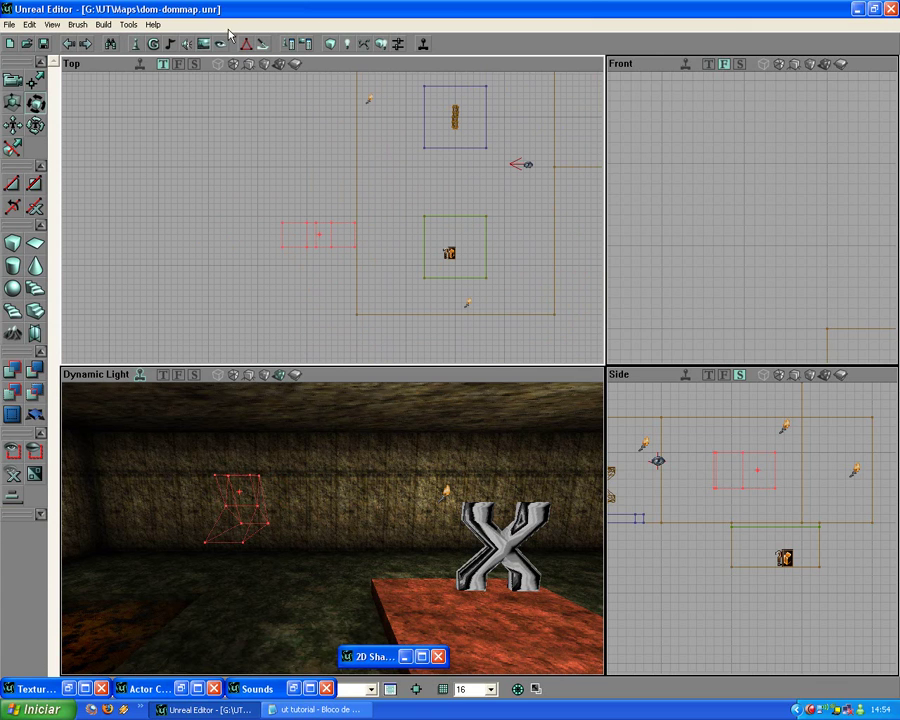
{"action": "left_click", "coordinate": [421, 657]}
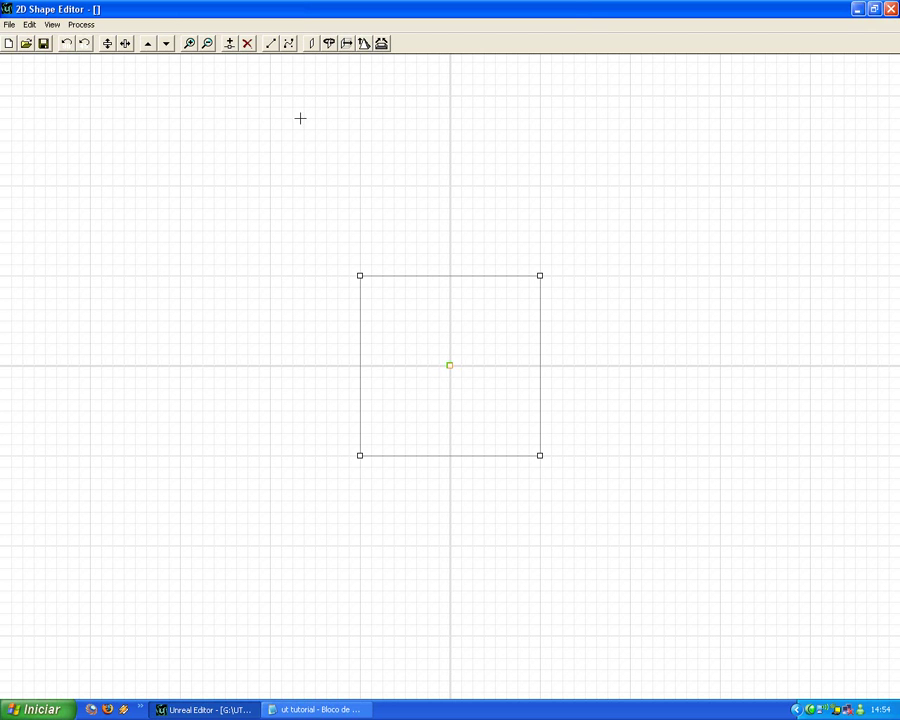
{"action": "left_click", "coordinate": [360, 276]}
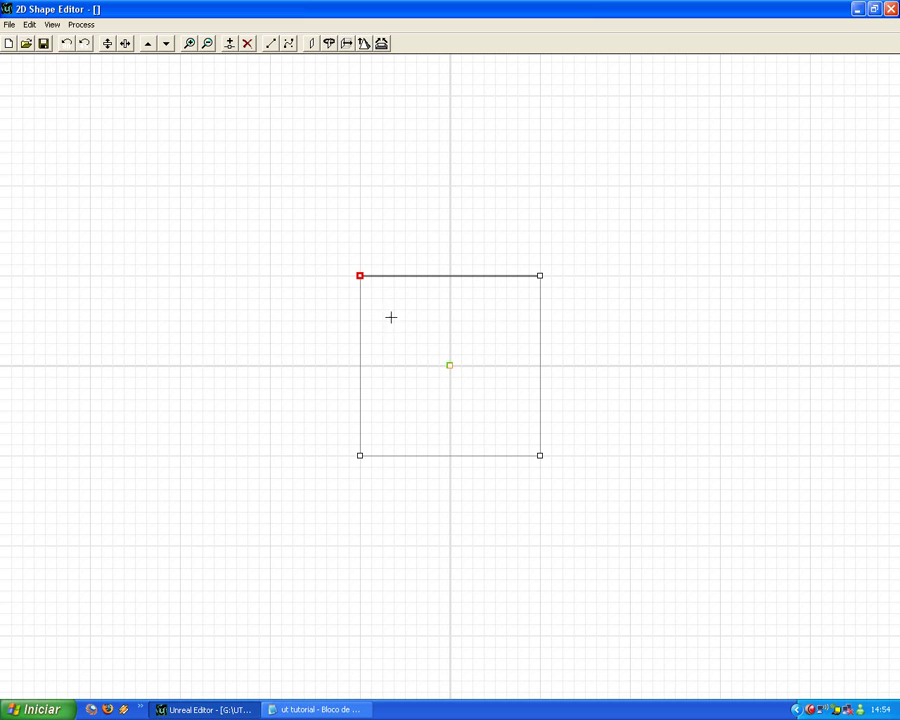
{"action": "left_click", "coordinate": [293, 45]}
{"action": "left_click_drag", "start_coordinate": [420, 276], "coordinate": [450, 186]}
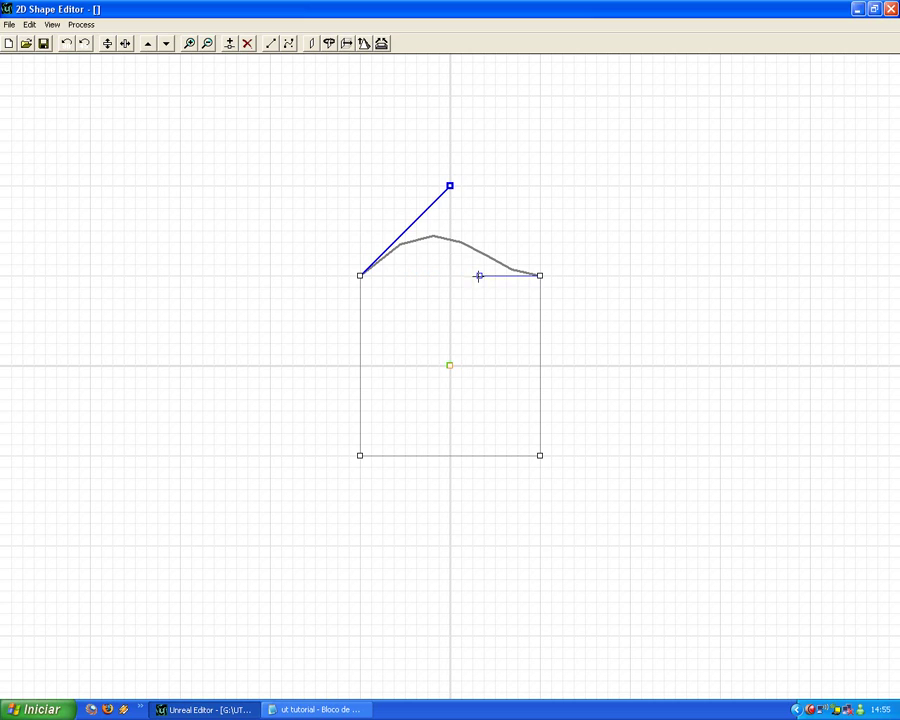
{"action": "left_click_drag", "start_coordinate": [479, 276], "coordinate": [449, 187]}
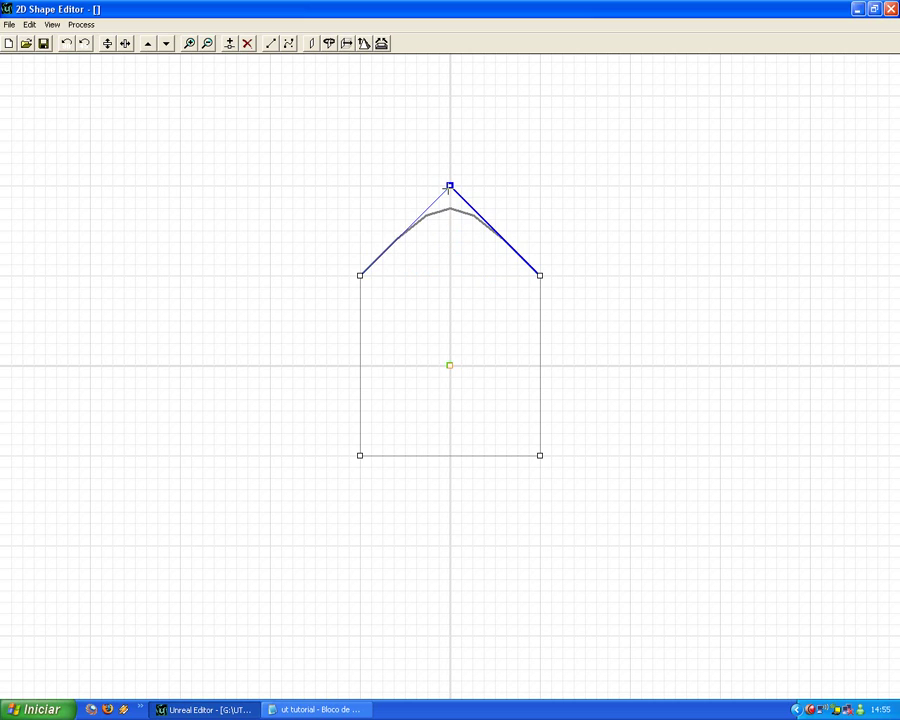
{"action": "left_click", "coordinate": [420, 263]}
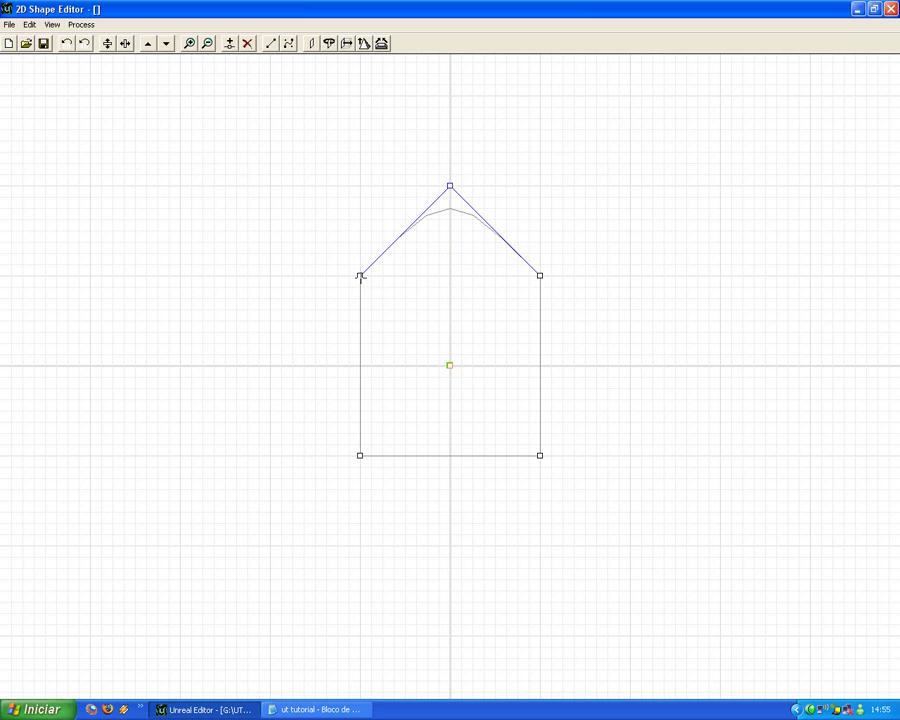
Narrow the arch shape by moving its four corners inward, raising the lower two, and lower both curve handles two grid squares
{"action": "left_click_drag", "start_coordinate": [361, 277], "coordinate": [382, 277]}
{"action": "left_click", "coordinate": [525, 276]}
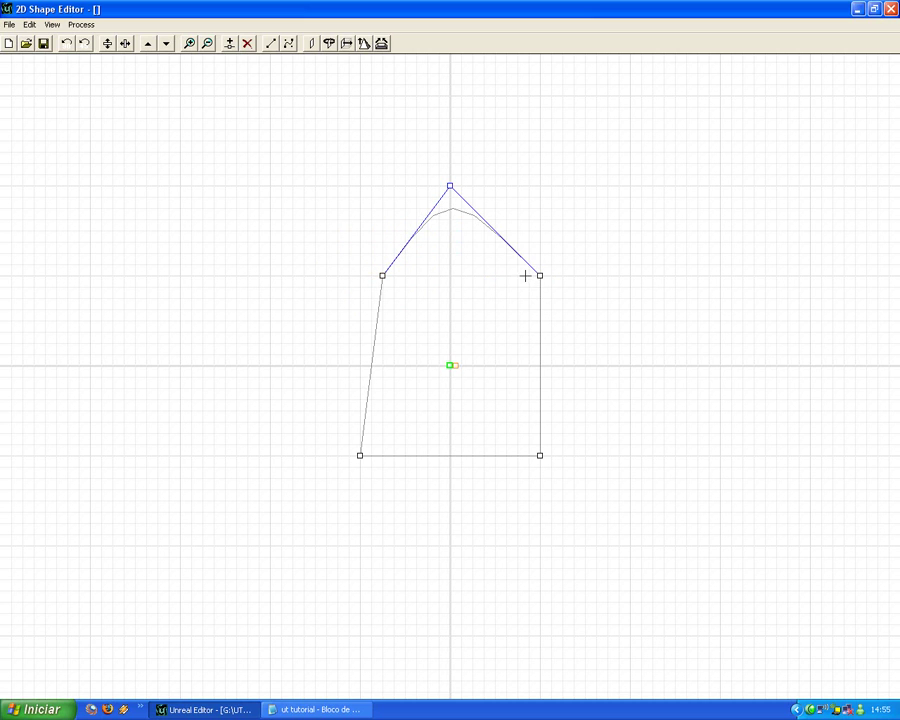
{"action": "left_click_drag", "start_coordinate": [539, 276], "coordinate": [519, 276]}
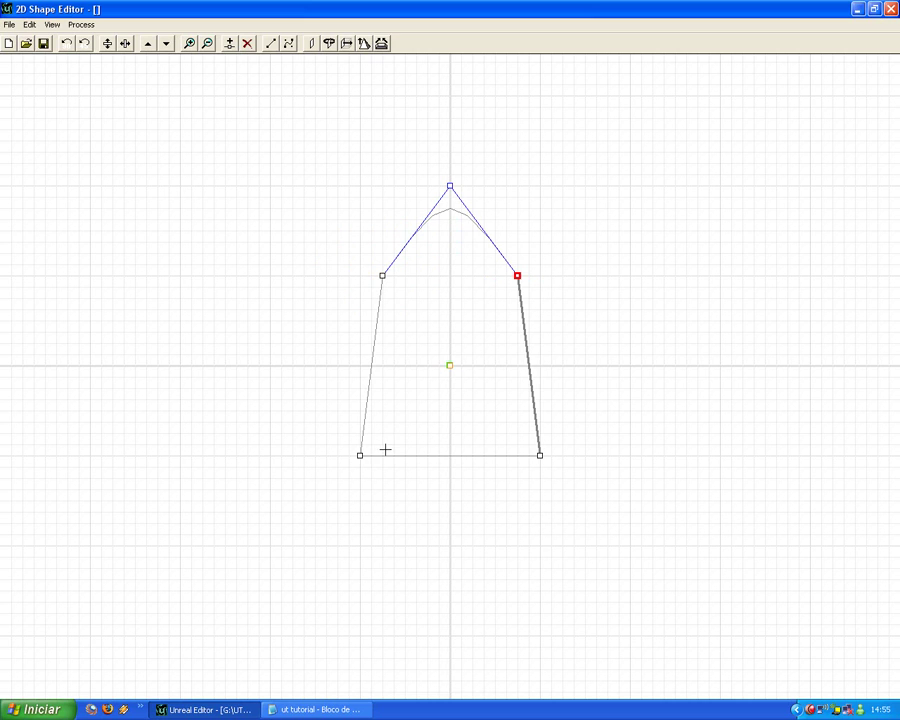
{"action": "left_click_drag", "start_coordinate": [361, 455], "coordinate": [388, 436]}
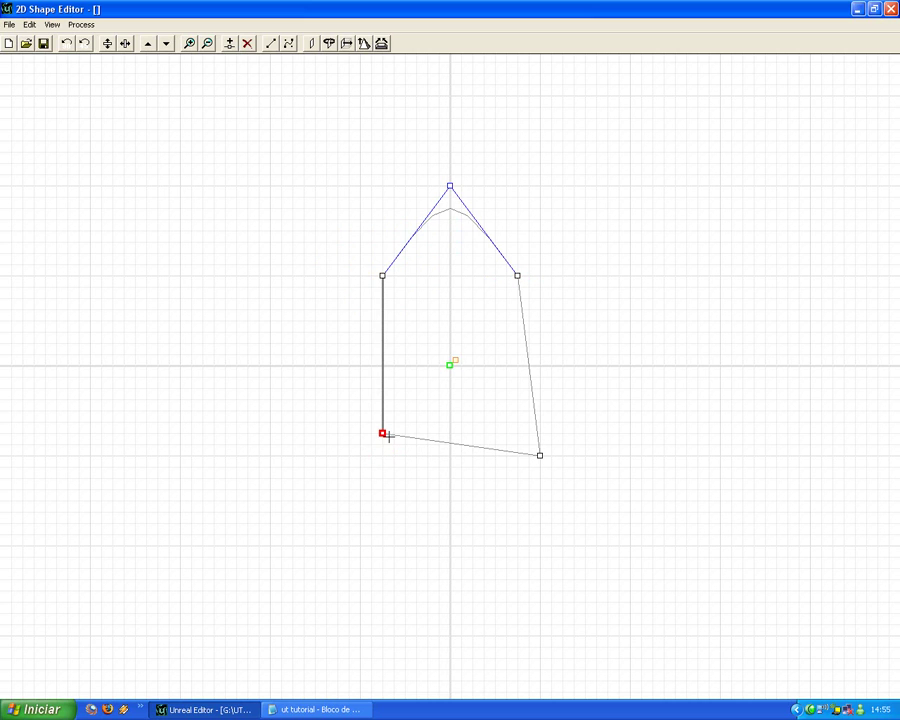
{"action": "left_click", "coordinate": [533, 448]}
{"action": "left_click_drag", "start_coordinate": [539, 455], "coordinate": [519, 433]}
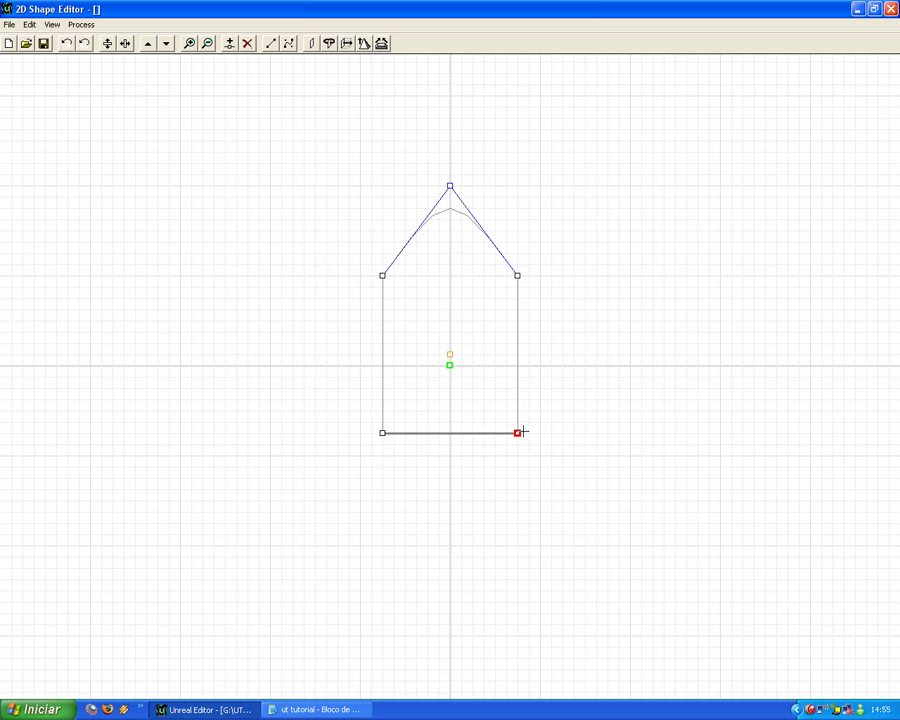
{"action": "left_click", "coordinate": [627, 319]}
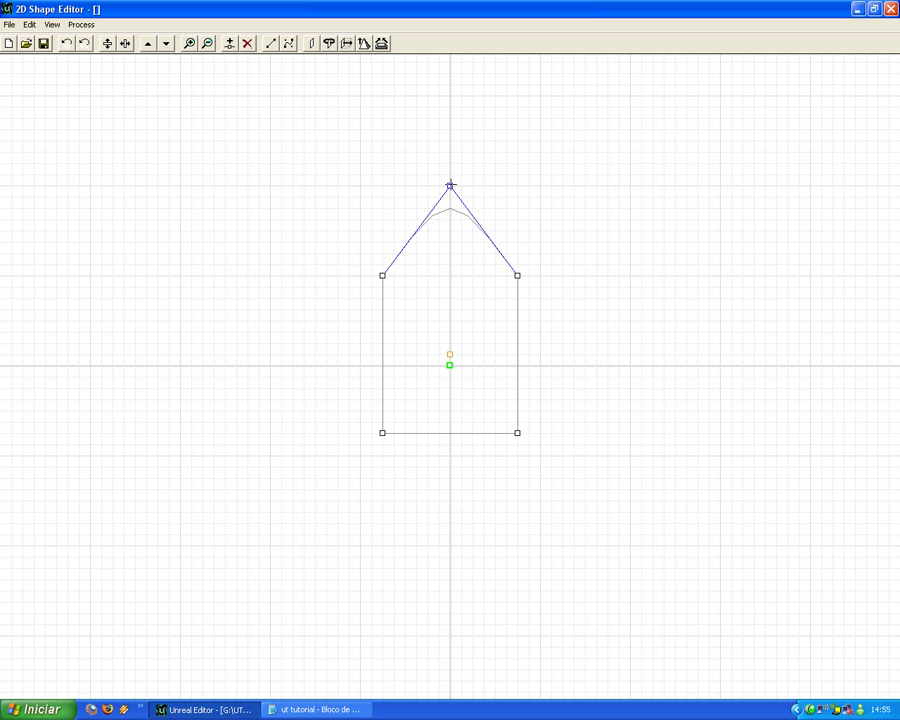
{"action": "left_click_drag", "start_coordinate": [450, 185], "coordinate": [450, 208]}
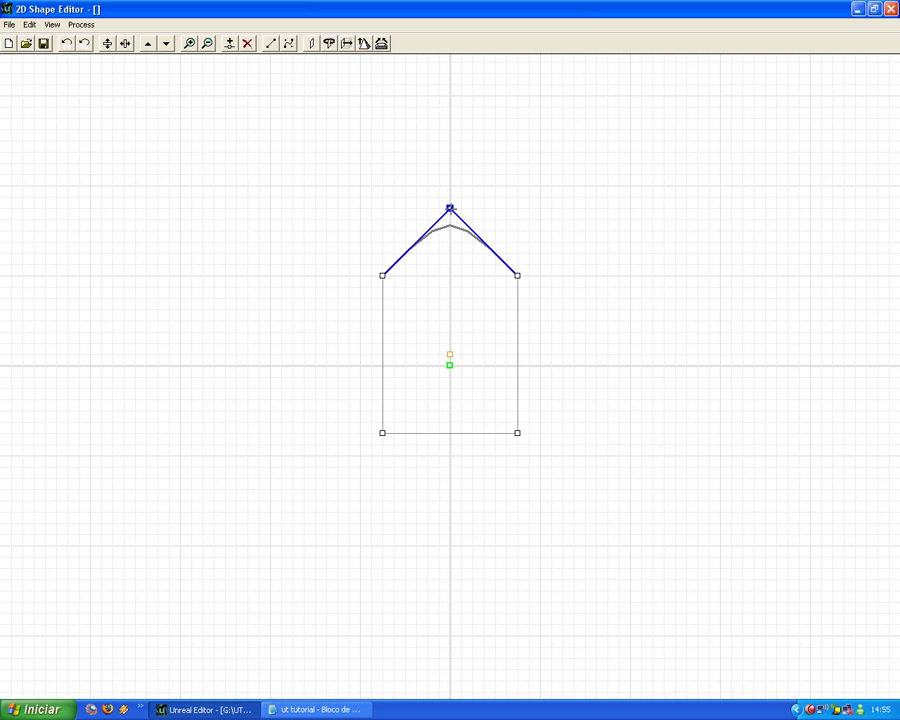
Extrude the arched shape to a depth of 256 and return to the map views
{"action": "left_click", "coordinate": [347, 44]}
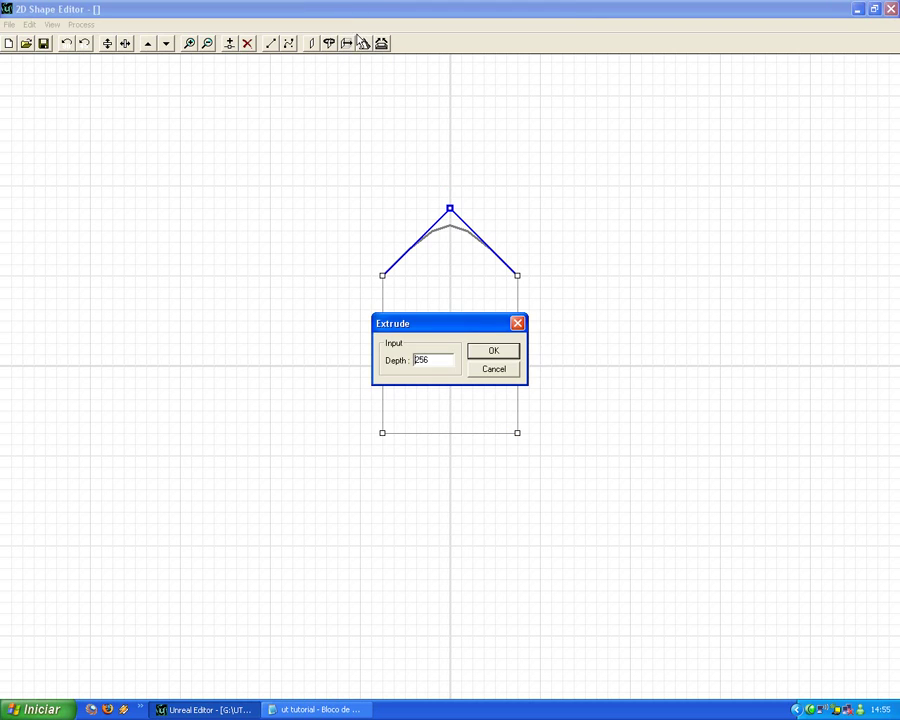
{"action": "left_click", "coordinate": [487, 347]}
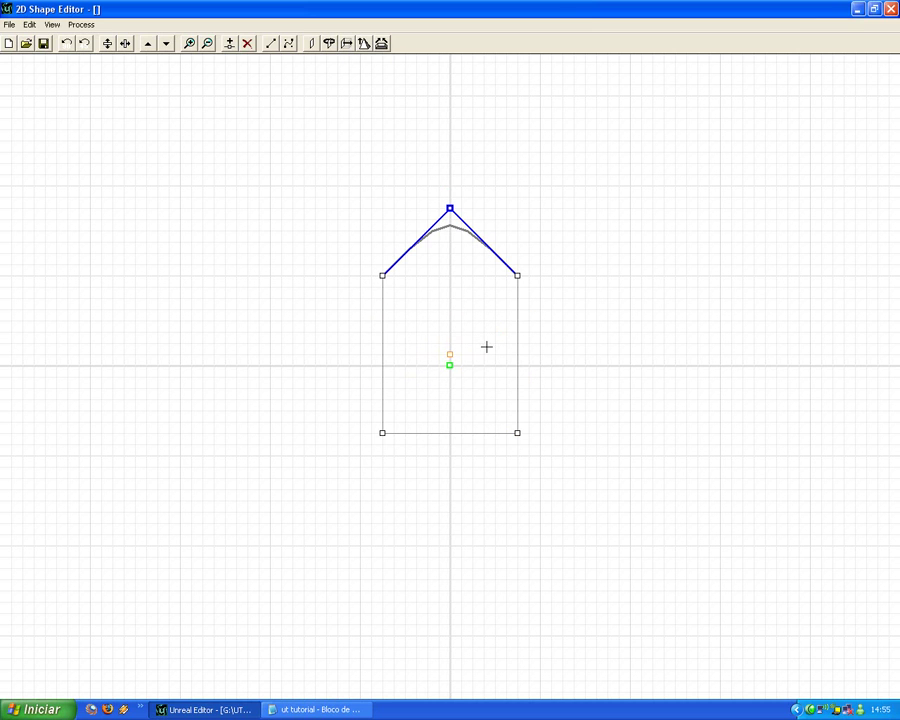
{"action": "left_click", "coordinate": [857, 9]}
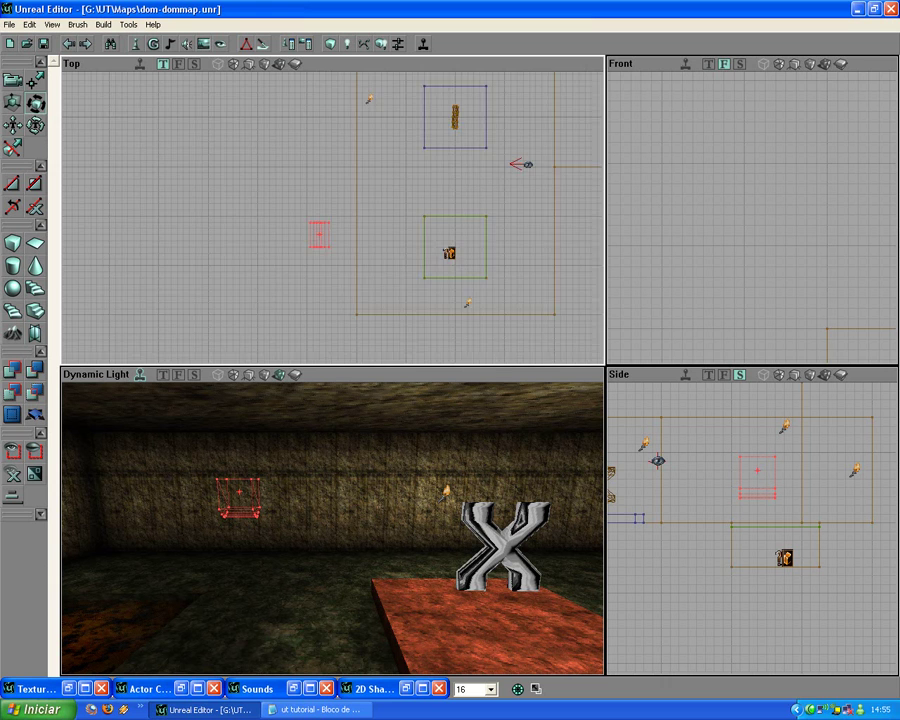
Rotate the arched brush in the Top view so its curve points up and its depth runs towards the room's left wall
{"action": "mouse_move", "coordinate": [275, 281]}
{"action": "left_mouse_down"}
{"action": "mouse_move", "coordinate": [260, 230]}
{"action": "mouse_move", "coordinate": [340, 230]}
{"action": "left_mouse_up"}
{"action": "left_click_drag", "start_coordinate": [277, 146], "coordinate": [277, 100]}
{"action": "left_click_drag", "start_coordinate": [83, 125], "coordinate": [132, 125], "text": "ctrl"}
{"action": "right_click_drag", "start_coordinate": [92, 181], "coordinate": [92, 190], "text": "ctrl"}
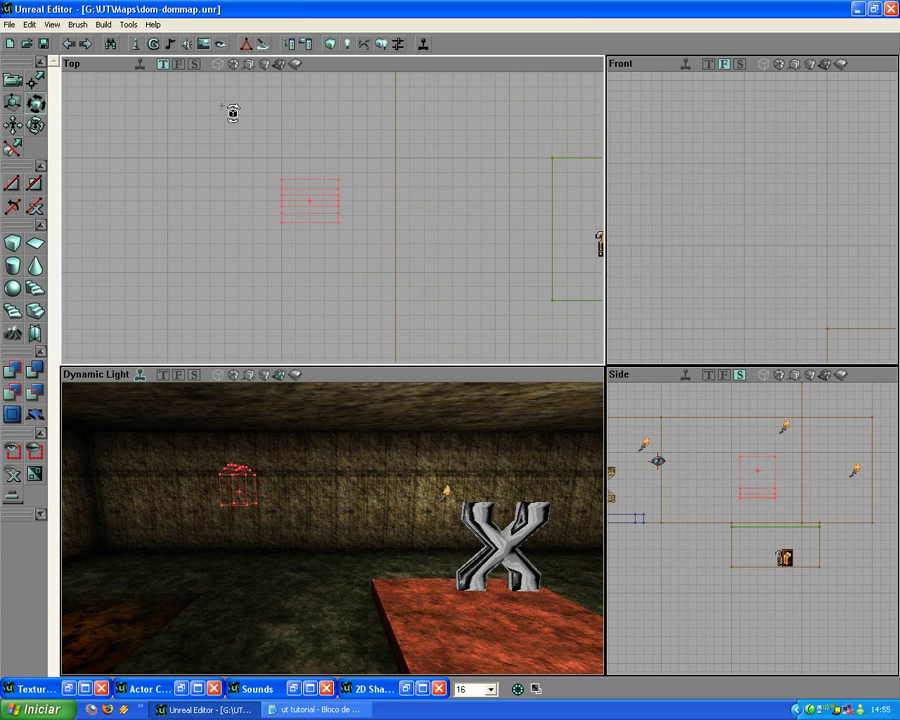
Scale the arched brush up evenly and move it flush against the outside of the room's left wall
{"action": "left_click", "coordinate": [12, 102]}
{"action": "left_click_drag", "start_coordinate": [250, 137], "coordinate": [234, 163], "text": "ctrl"}
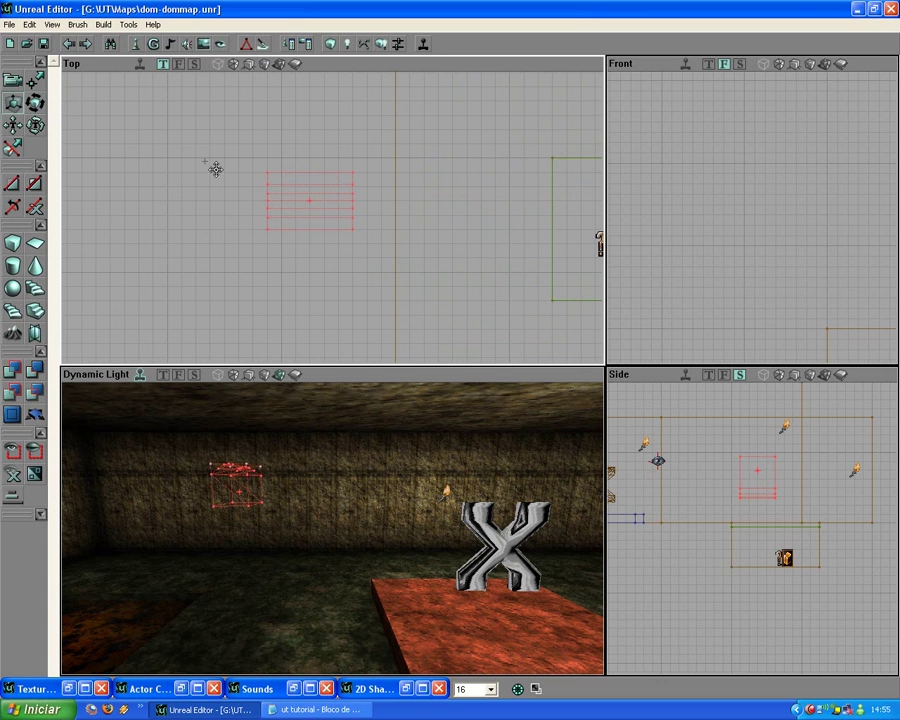
{"action": "left_click", "coordinate": [12, 81]}
{"action": "mouse_move", "coordinate": [153, 162]}
{"action": "left_mouse_down", "text": "ctrl"}
{"action": "mouse_move", "coordinate": [196, 176]}
{"action": "mouse_move", "coordinate": [196, 205]}
{"action": "left_mouse_up", "text": "ctrl"}
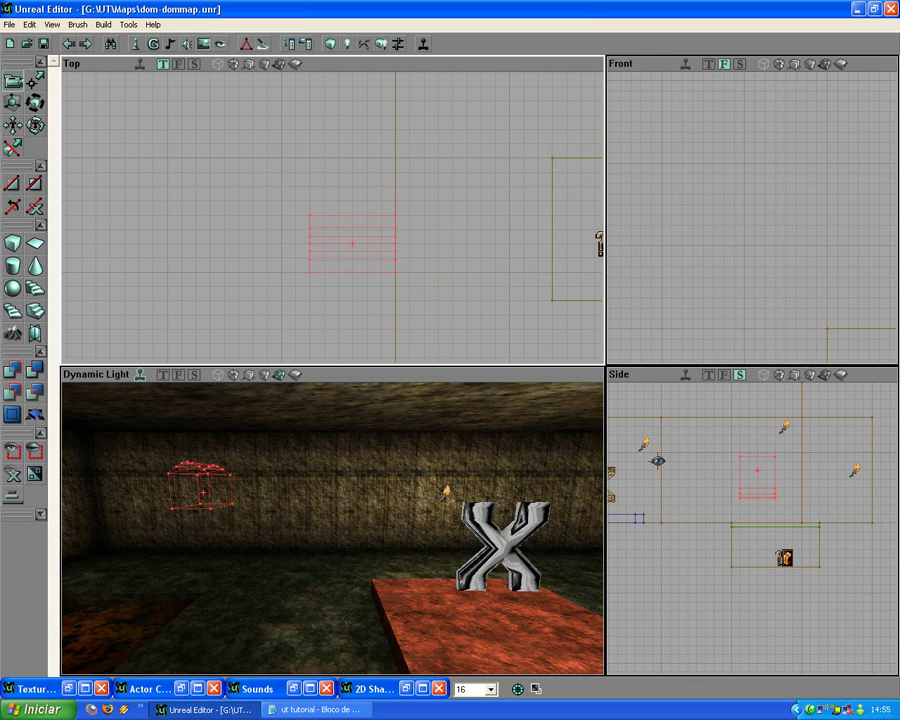
Subtract the arched brush to carve an opening into the room's left wall and inspect it in the 3D view
{"action": "mouse_move", "coordinate": [99, 446]}
{"action": "left_mouse_down"}
{"action": "mouse_move", "coordinate": [94, 436]}
{"action": "mouse_move", "coordinate": [80, 486]}
{"action": "mouse_move", "coordinate": [78, 410]}
{"action": "mouse_move", "coordinate": [96, 470]}
{"action": "mouse_move", "coordinate": [96, 445]}
{"action": "left_mouse_up"}
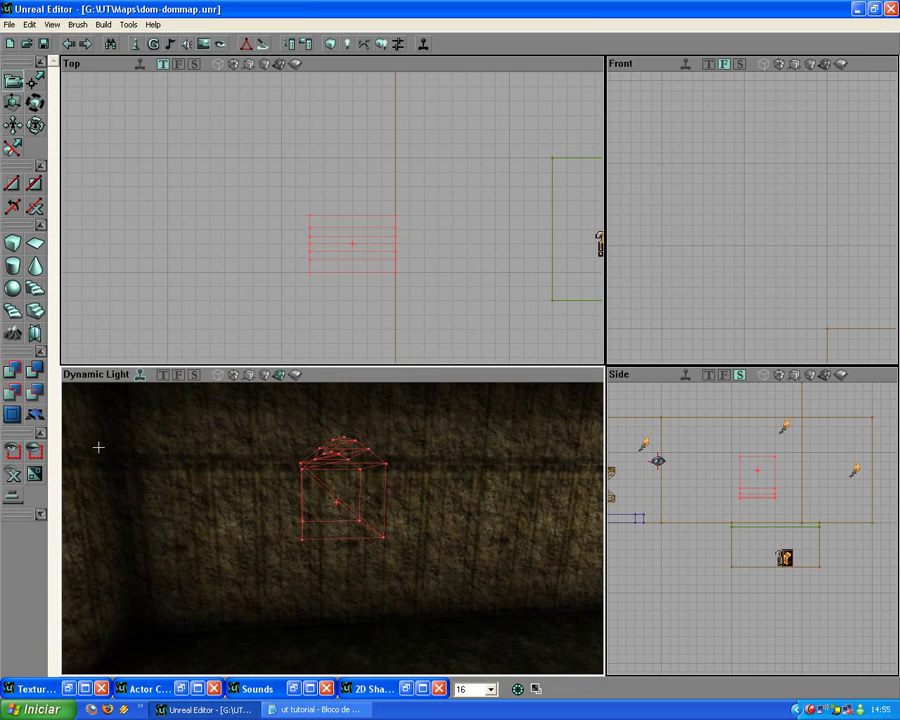
{"action": "left_click", "coordinate": [36, 370]}
{"action": "mouse_move", "coordinate": [320, 468]}
{"action": "left_mouse_down"}
{"action": "mouse_move", "coordinate": [300, 425]}
{"action": "mouse_move", "coordinate": [297, 460]}
{"action": "mouse_move", "coordinate": [315, 410]}
{"action": "left_mouse_up"}
{"action": "left_click_drag", "start_coordinate": [330, 490], "coordinate": [350, 474]}
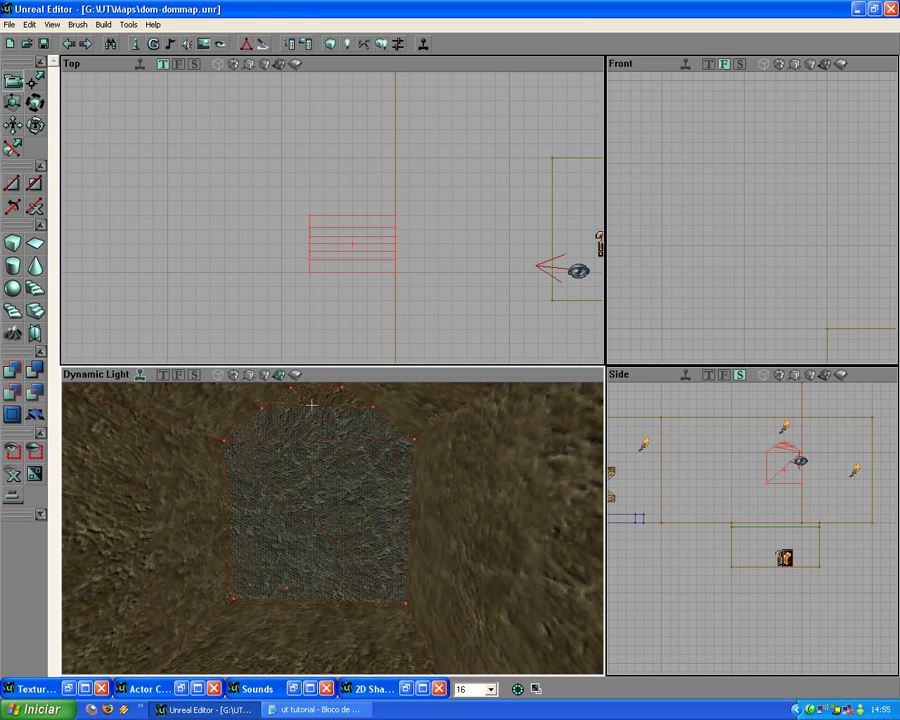
{"action": "right_click_drag", "start_coordinate": [306, 424], "coordinate": [308, 400]}
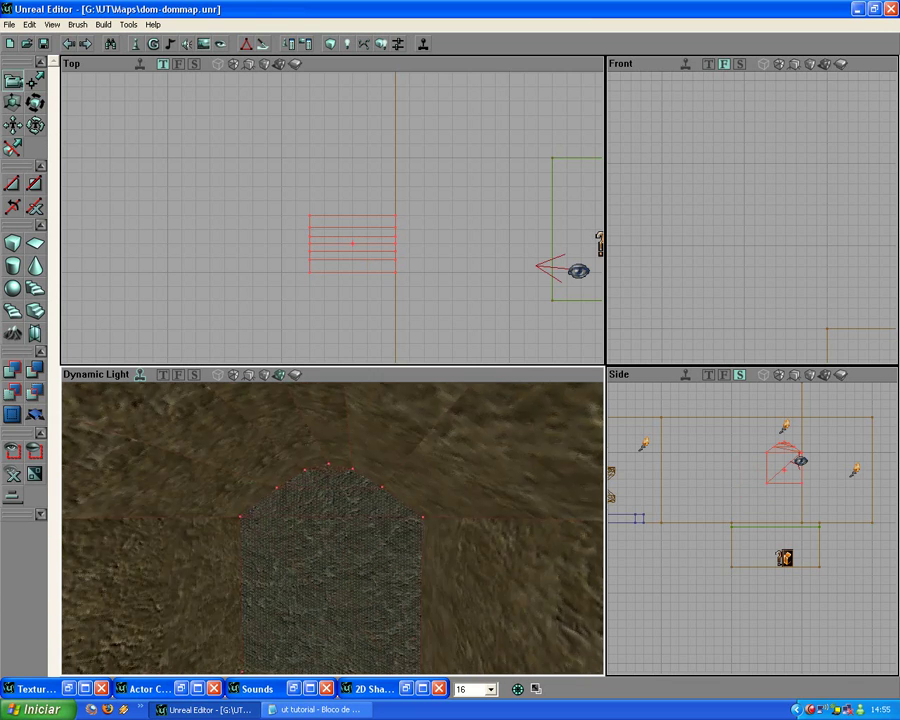
Align the selected back-wall surfaces of the arched opening to the wall direction
{"action": "mouse_move", "coordinate": [308, 400]}
{"action": "left_mouse_down"}
{"action": "mouse_move", "coordinate": [308, 370]}
{"action": "mouse_move", "coordinate": [322, 505]}
{"action": "mouse_move", "coordinate": [333, 470]}
{"action": "left_mouse_up"}
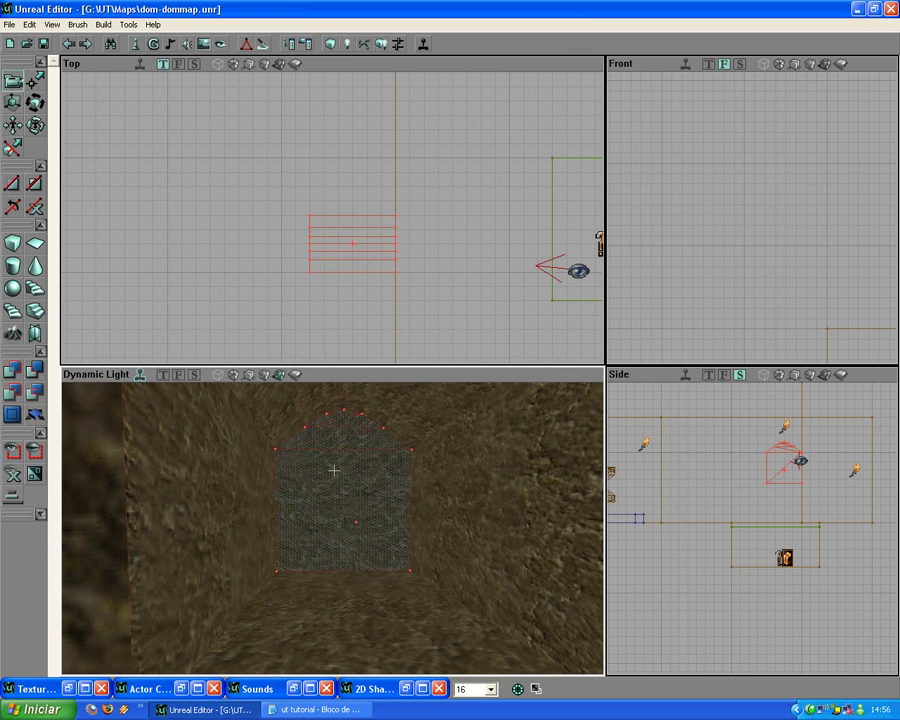
{"action": "right_click", "coordinate": [332, 472]}
{"action": "mouse_move", "coordinate": [380, 528]}
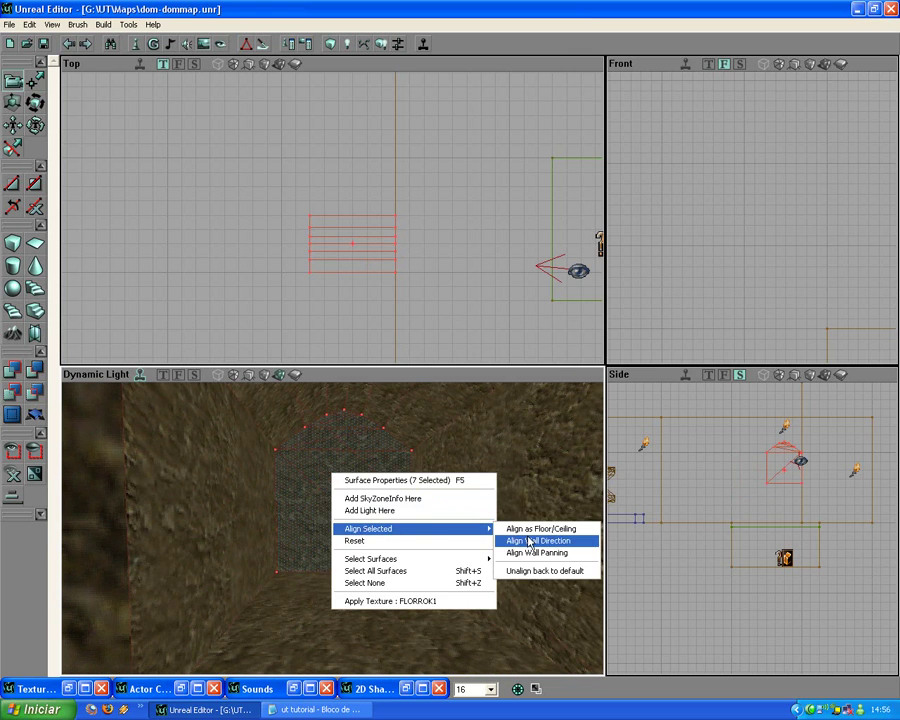
{"action": "left_click", "coordinate": [530, 538]}
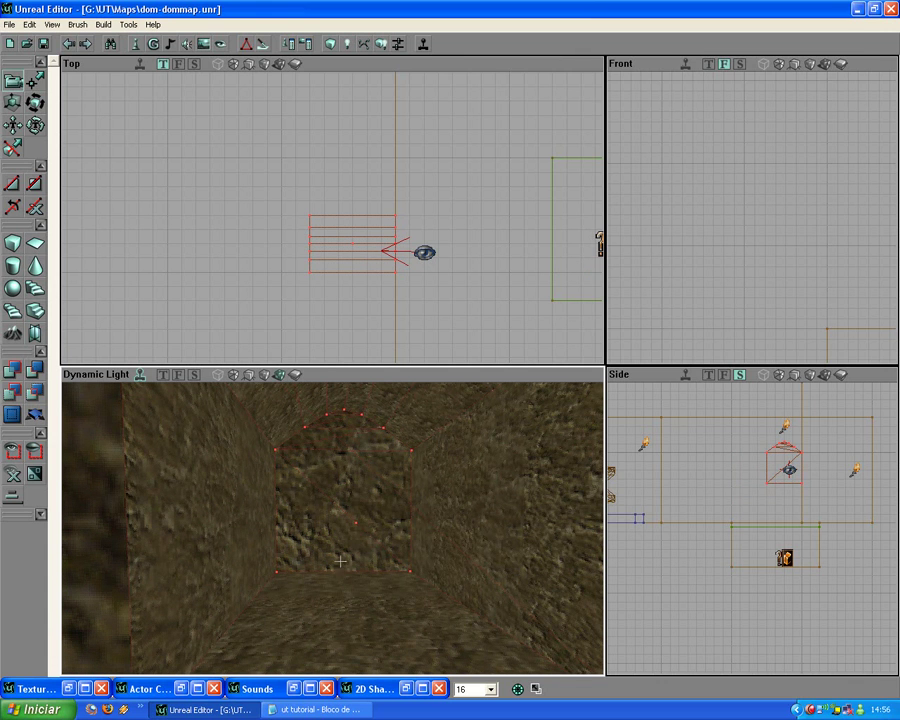
Select all the surfaces of the arched opening, including its side walls, and align them to the wall direction
{"action": "mouse_move", "coordinate": [328, 494]}
{"action": "left_mouse_down"}
{"action": "mouse_move", "coordinate": [318, 522]}
{"action": "mouse_move", "coordinate": [316, 486]}
{"action": "left_mouse_up"}
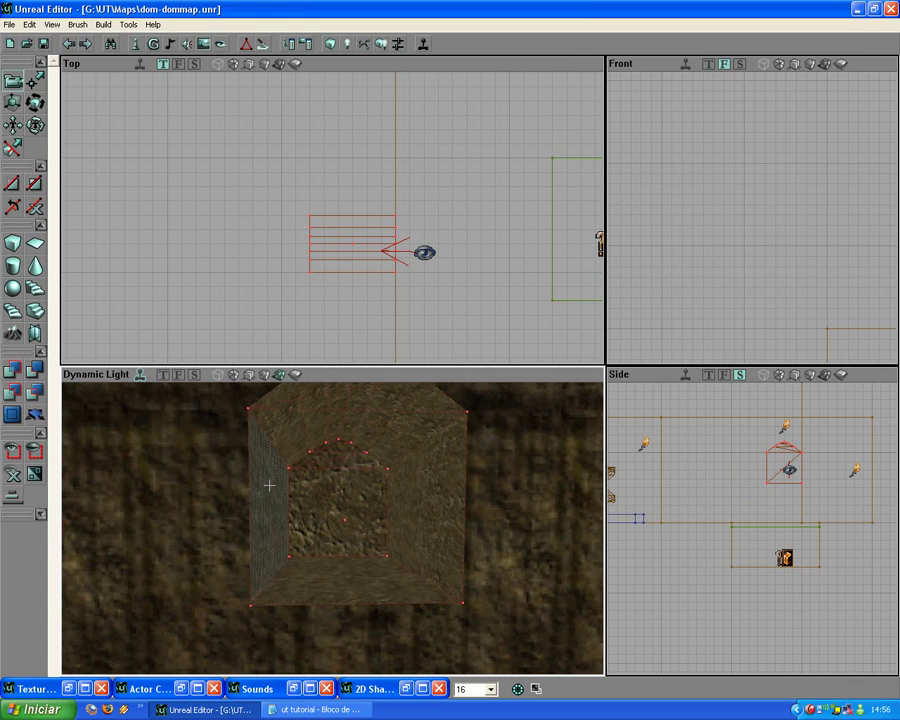
{"action": "right_click", "coordinate": [269, 485]}
{"action": "mouse_move", "coordinate": [357, 573]}
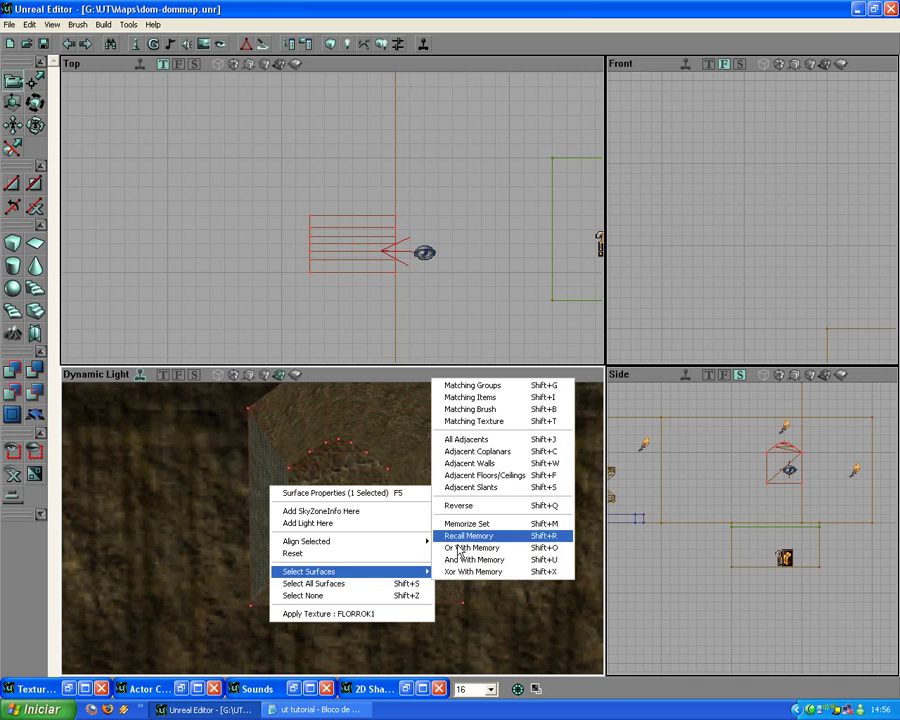
{"action": "left_click", "coordinate": [489, 432]}
{"action": "right_click", "coordinate": [267, 482]}
{"action": "mouse_move", "coordinate": [363, 538]}
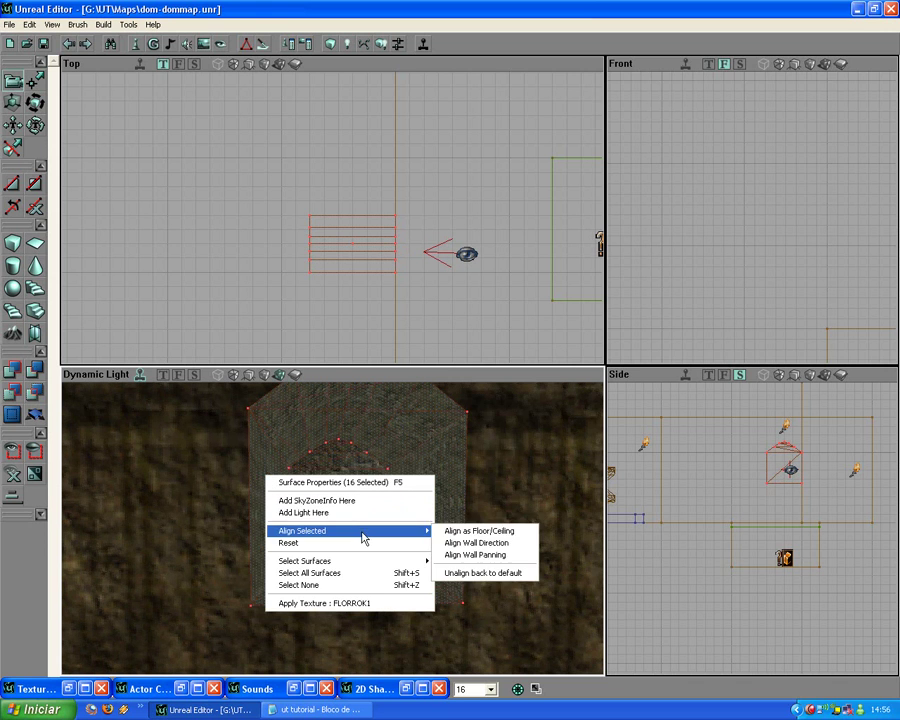
{"action": "left_click", "coordinate": [476, 542]}
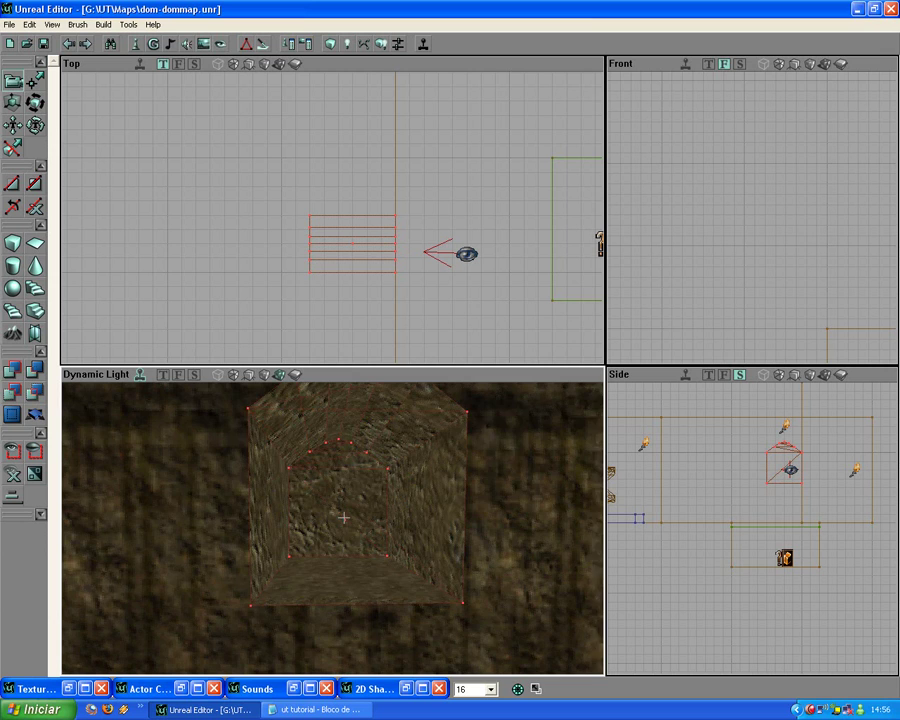
Build a cube brush, move it well outside the room and enlarge it into a wider, taller box
{"action": "mouse_move", "coordinate": [344, 518]}
{"action": "left_mouse_down"}
{"action": "mouse_move", "coordinate": [340, 496]}
{"action": "mouse_move", "coordinate": [334, 535]}
{"action": "mouse_move", "coordinate": [340, 528]}
{"action": "mouse_move", "coordinate": [344, 575]}
{"action": "mouse_move", "coordinate": [336, 500]}
{"action": "mouse_move", "coordinate": [334, 638]}
{"action": "mouse_move", "coordinate": [322, 500]}
{"action": "left_mouse_up"}
{"action": "left_click", "coordinate": [12, 243]}
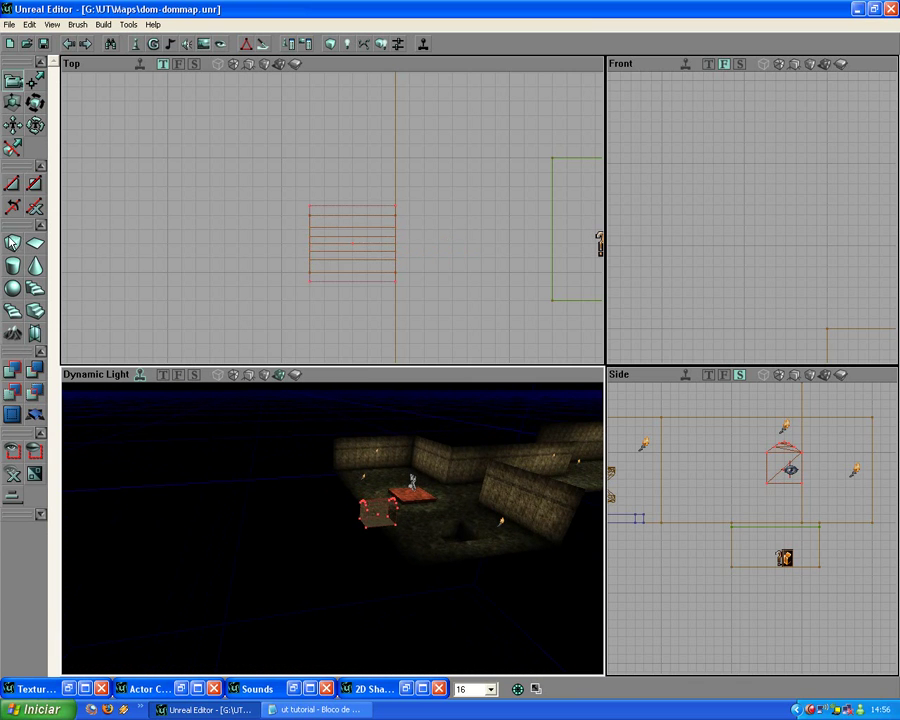
{"action": "mouse_move", "coordinate": [110, 235]}
{"action": "left_mouse_down"}
{"action": "mouse_move", "coordinate": [95, 205]}
{"action": "mouse_move", "coordinate": [4, 133]}
{"action": "left_mouse_up"}
{"action": "mouse_move", "coordinate": [334, 247]}
{"action": "left_mouse_down", "text": "ctrl"}
{"action": "mouse_move", "coordinate": [299, 248]}
{"action": "mouse_move", "coordinate": [216, 219]}
{"action": "mouse_move", "coordinate": [351, 204]}
{"action": "mouse_move", "coordinate": [306, 178]}
{"action": "mouse_move", "coordinate": [304, 190]}
{"action": "mouse_move", "coordinate": [266, 182]}
{"action": "mouse_move", "coordinate": [284, 194]}
{"action": "left_mouse_up", "text": "ctrl"}
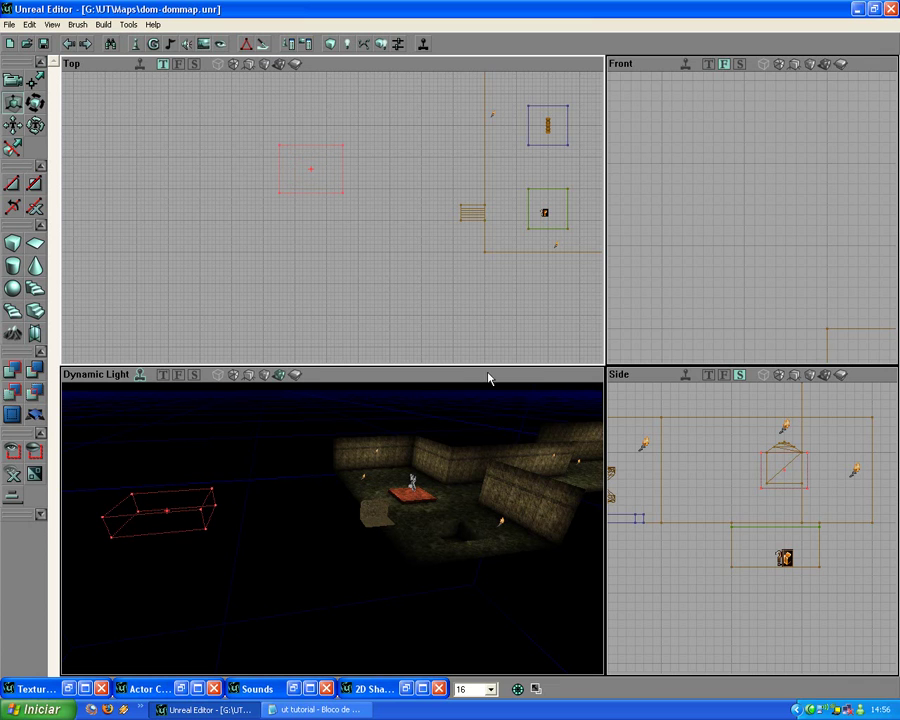
{"action": "left_click_drag", "start_coordinate": [675, 480], "coordinate": [701, 500], "text": "ctrl"}
{"action": "mouse_move", "coordinate": [400, 656]}
{"action": "left_mouse_down"}
{"action": "mouse_move", "coordinate": [390, 670]}
{"action": "mouse_move", "coordinate": [398, 630]}
{"action": "mouse_move", "coordinate": [404, 647]}
{"action": "left_mouse_up"}
Subtract the enlarged cube brush to hollow out a separate sky box room outside the main map
{"action": "left_click", "coordinate": [40, 367]}
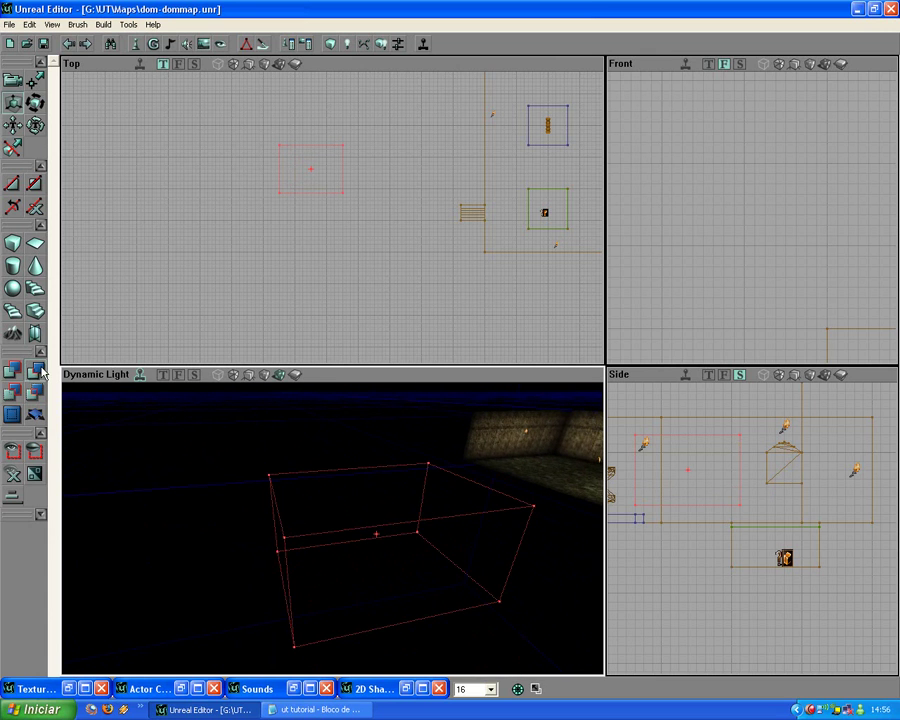
{"action": "left_click_drag", "start_coordinate": [376, 470], "coordinate": [378, 495]}
{"action": "right_click_drag", "start_coordinate": [378, 495], "coordinate": [384, 470]}
{"action": "mouse_move", "coordinate": [376, 467]}
{"action": "left_mouse_down"}
{"action": "mouse_move", "coordinate": [376, 405]}
{"action": "mouse_move", "coordinate": [376, 445]}
{"action": "left_mouse_up"}
Select all the inner walls, floor and ceiling of the sky box room together
{"action": "left_click", "coordinate": [275, 488]}
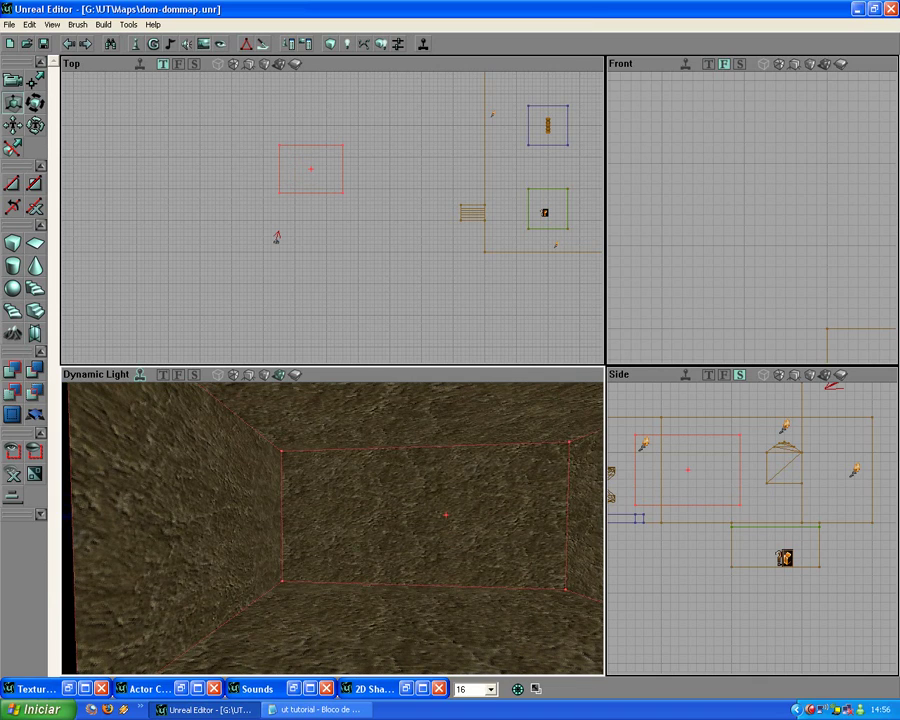
{"action": "left_click", "coordinate": [380, 417], "text": "ctrl"}
{"action": "left_click", "coordinate": [588, 535], "text": "ctrl"}
{"action": "left_click", "coordinate": [471, 636], "text": "ctrl"}
{"action": "left_click_drag", "start_coordinate": [471, 636], "coordinate": [550, 636]}
{"action": "left_click_drag", "start_coordinate": [340, 615], "coordinate": [394, 615]}
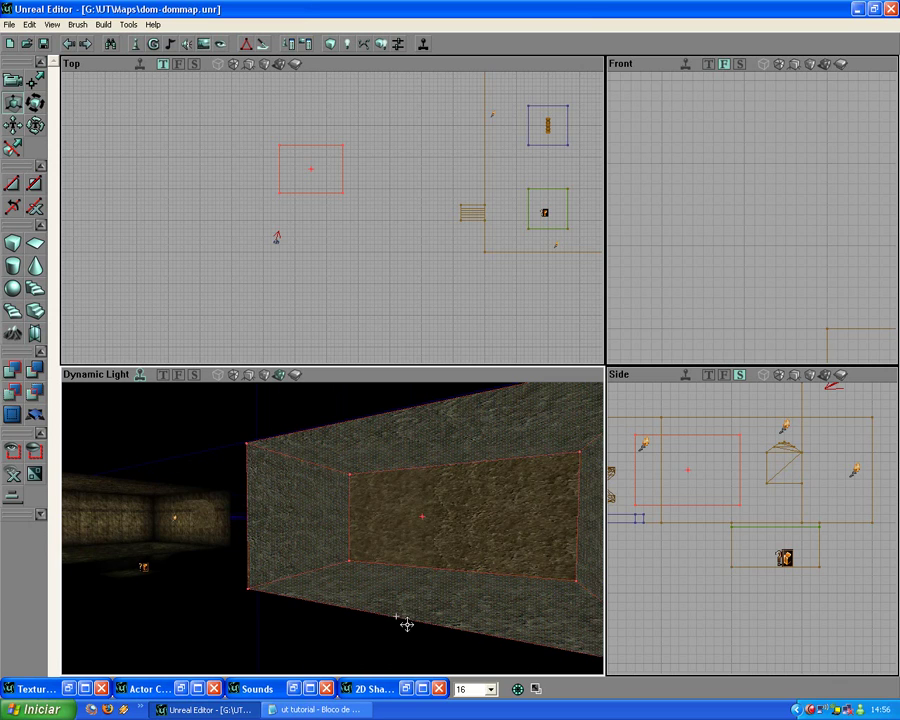
{"action": "left_click", "coordinate": [373, 518], "text": "ctrl"}
{"action": "left_click_drag", "start_coordinate": [337, 536], "coordinate": [325, 475]}
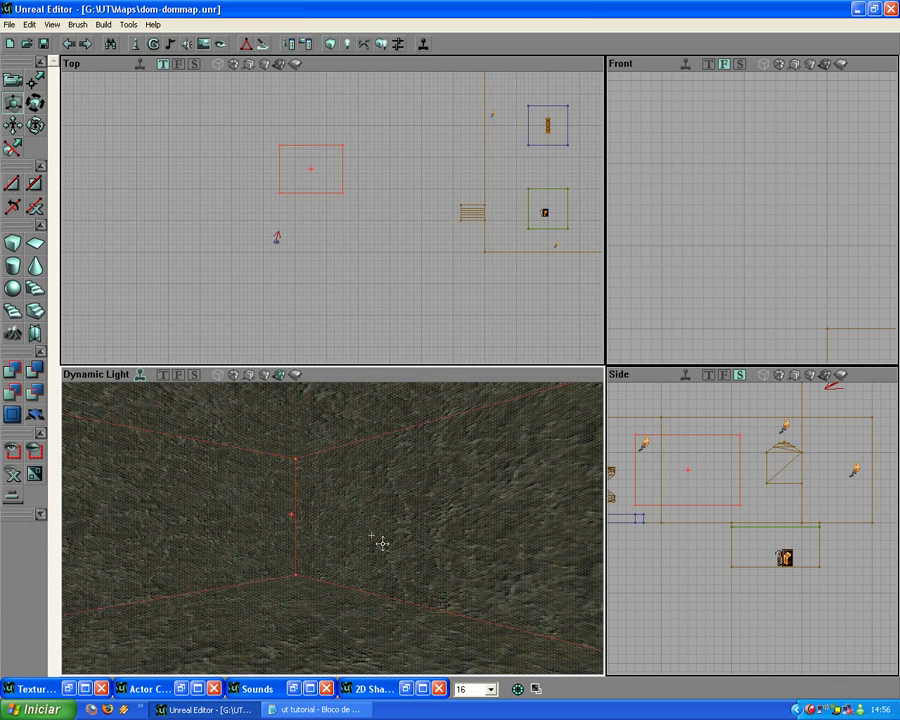
Load the genfluid texture package into the texture browser
{"action": "left_click", "coordinate": [70, 689]}
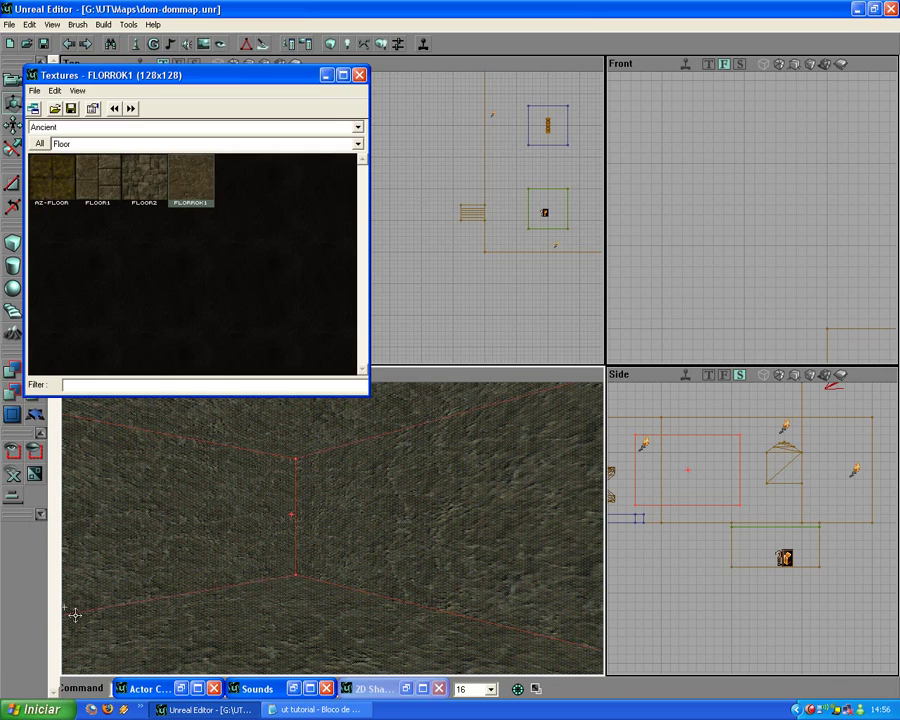
{"action": "left_click", "coordinate": [54, 108]}
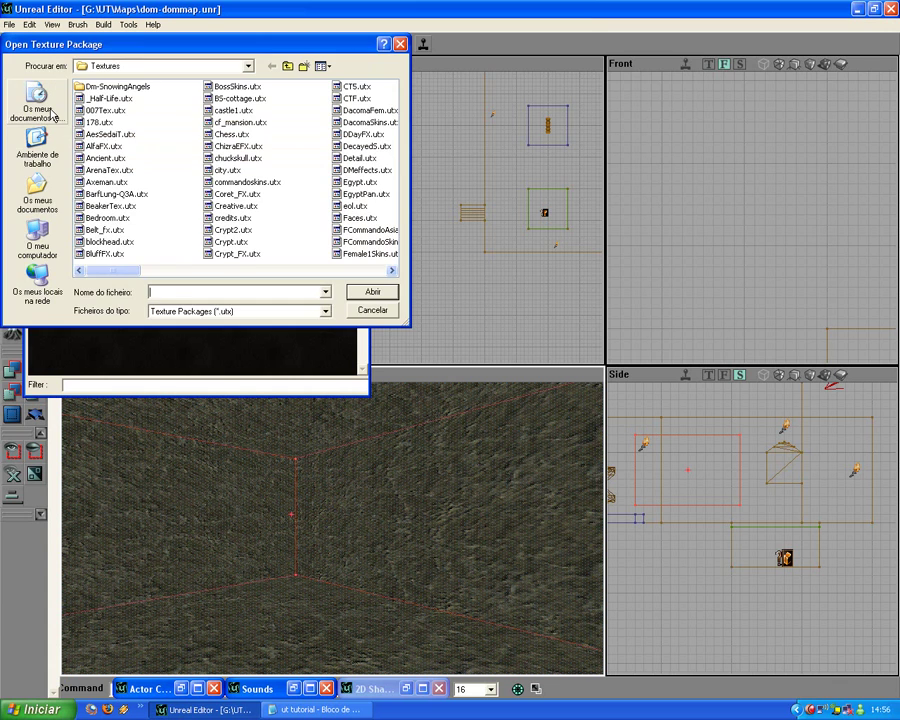
{"action": "type", "text": "genf"}
{"action": "key", "text": "Down"}
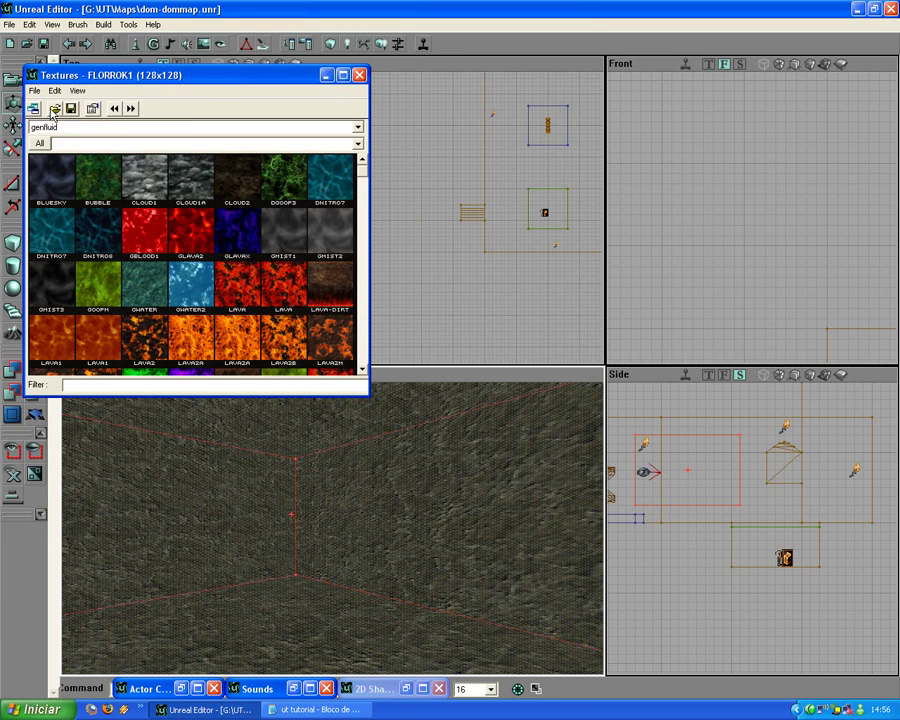
Apply the NghSky texture from the sky group to all selected surfaces of the sky box room
{"action": "left_click", "coordinate": [131, 108]}
{"action": "left_click", "coordinate": [131, 108]}
{"action": "left_click", "coordinate": [131, 108]}
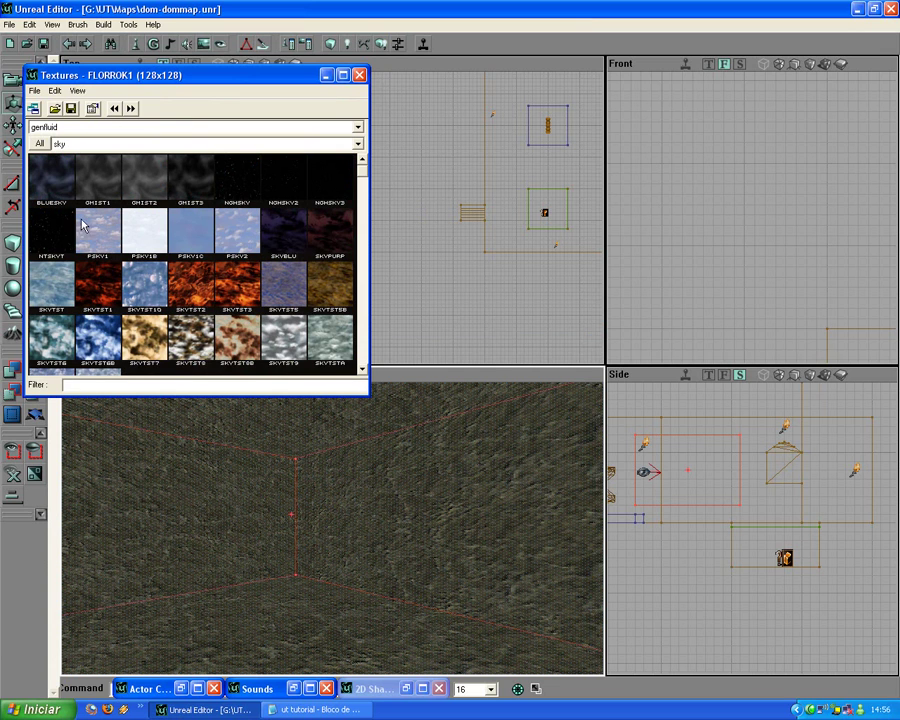
{"action": "left_click", "coordinate": [245, 192]}
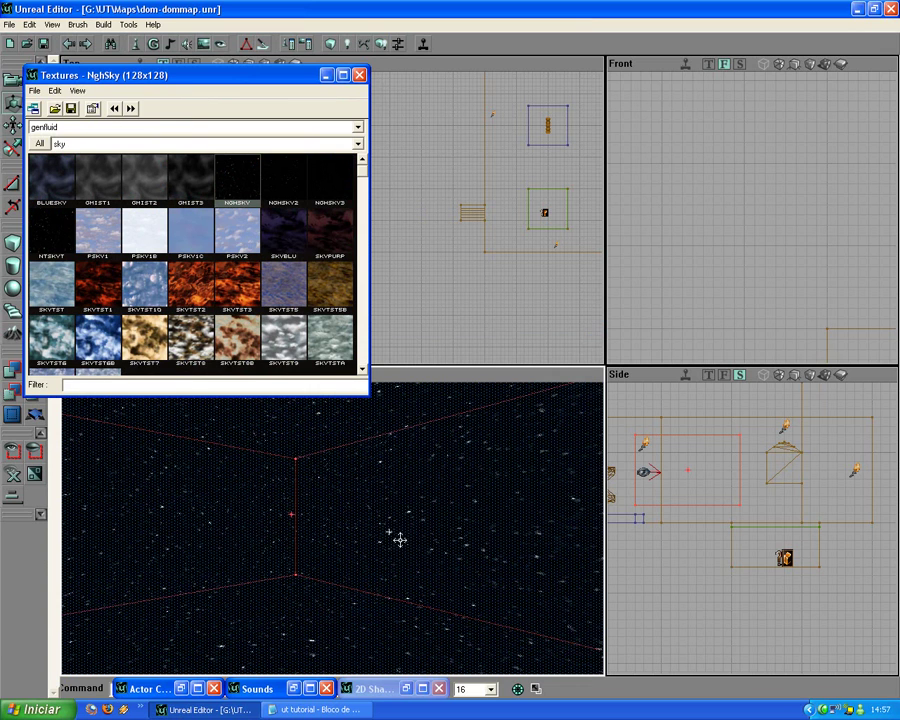
{"action": "left_click_drag", "start_coordinate": [372, 458], "coordinate": [340, 440]}
{"action": "left_click_drag", "start_coordinate": [429, 488], "coordinate": [550, 450]}
{"action": "left_click_drag", "start_coordinate": [455, 500], "coordinate": [460, 502]}
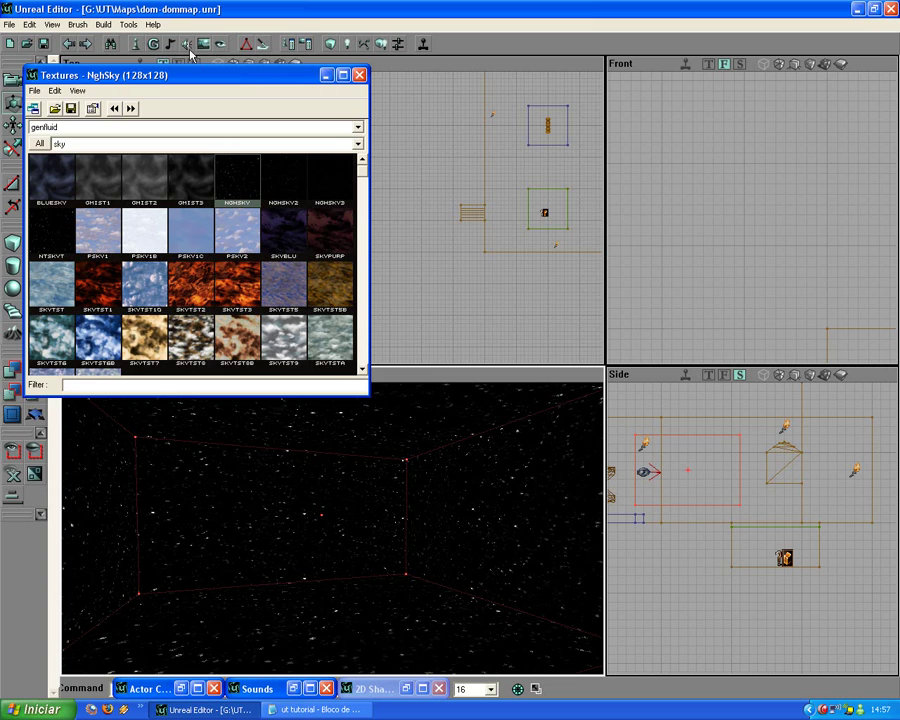
Put the texture browser away and choose the SkyZoneInfo actor class under Info > ZoneInfo
{"action": "left_click", "coordinate": [326, 75]}
{"action": "left_click", "coordinate": [136, 44]}
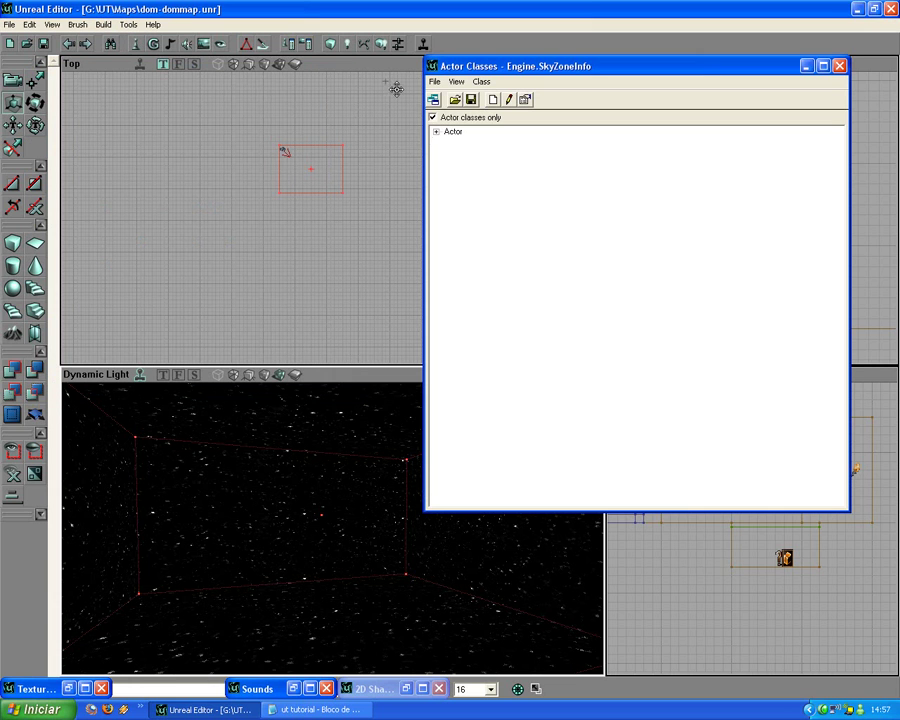
{"action": "left_click", "coordinate": [435, 132]}
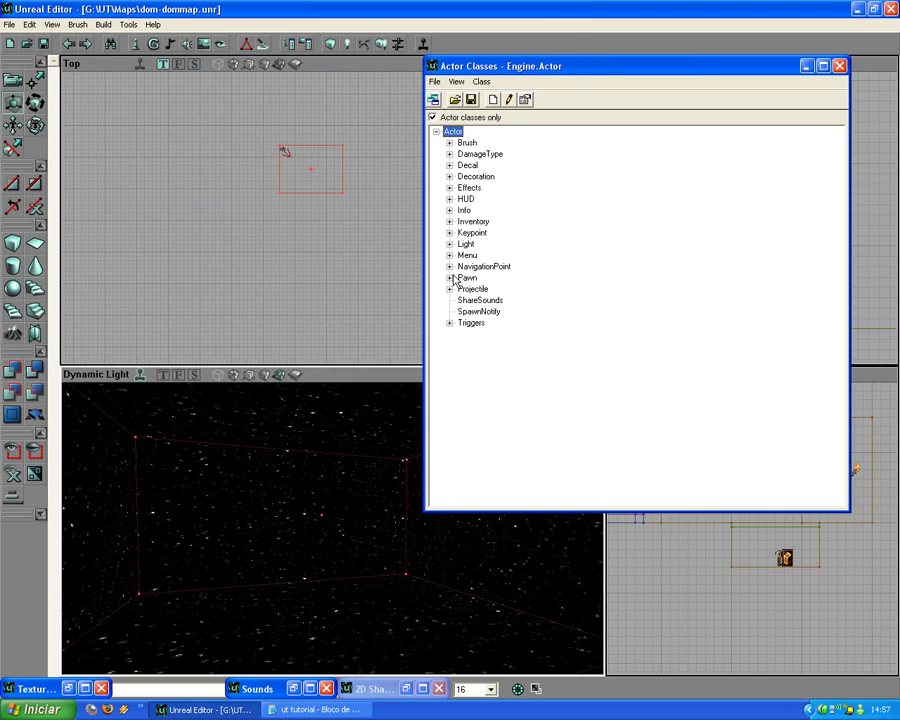
{"action": "left_click", "coordinate": [450, 210]}
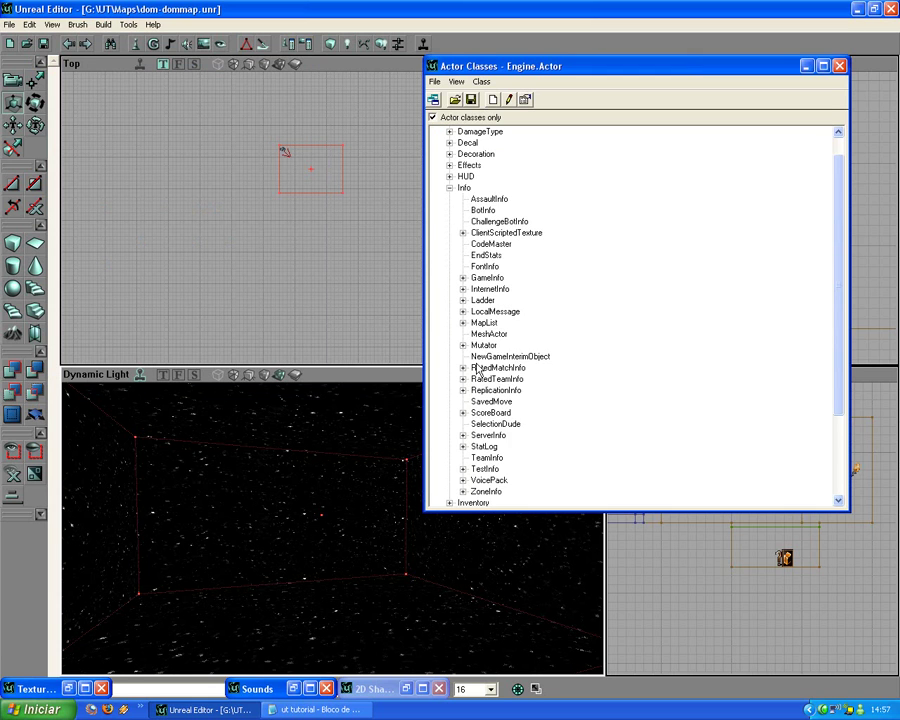
{"action": "left_click", "coordinate": [463, 491]}
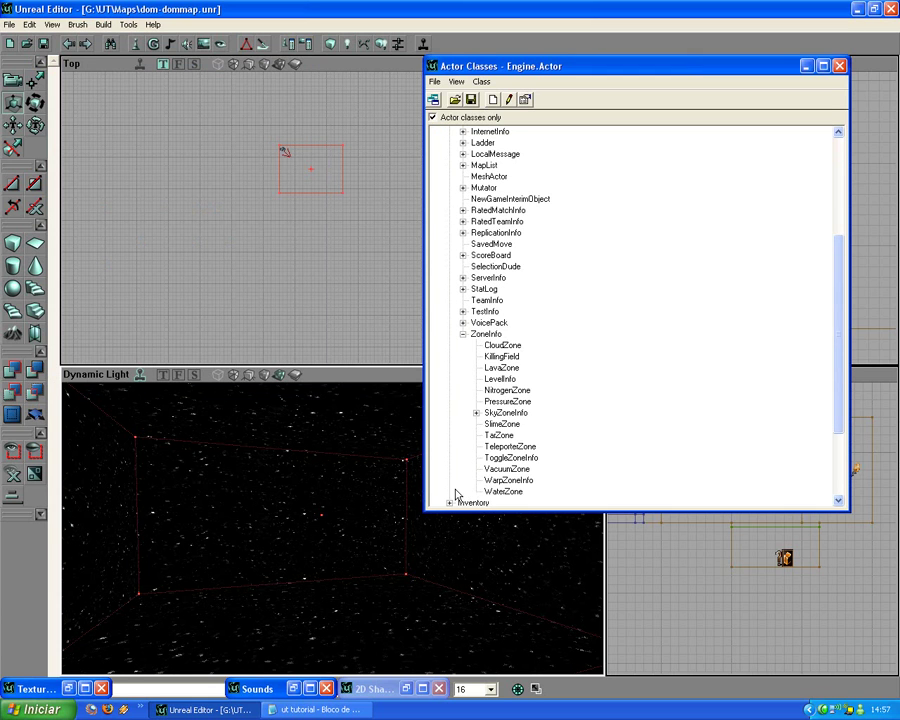
{"action": "left_click", "coordinate": [476, 413]}
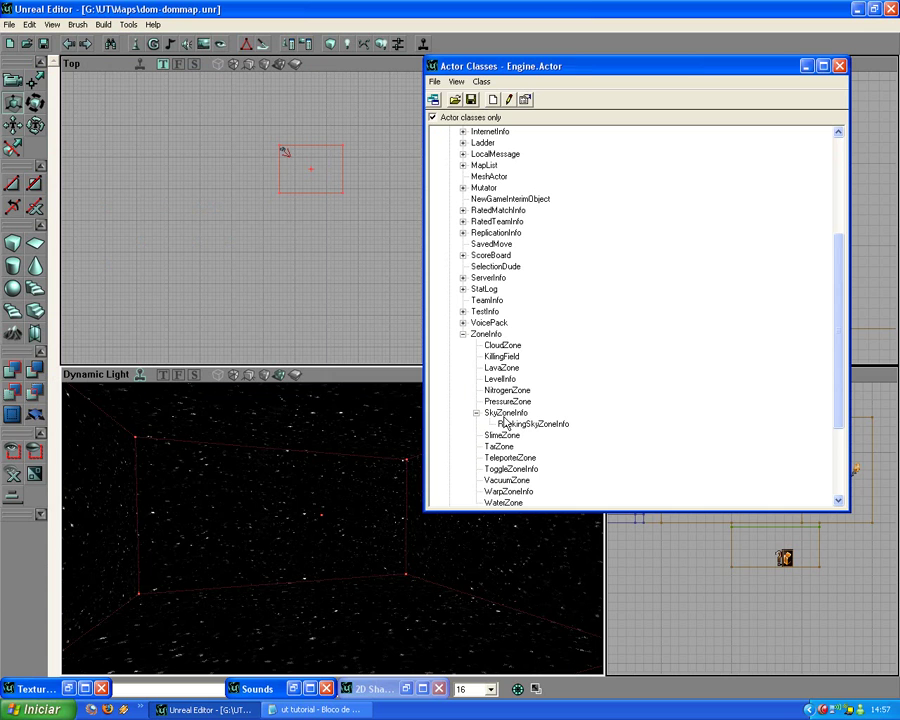
{"action": "left_click", "coordinate": [504, 416]}
Place a SkyZoneInfo actor on the sky box room's floor and put the actor class browser away
{"action": "right_click_drag", "start_coordinate": [288, 448], "coordinate": [338, 538]}
{"action": "right_click", "coordinate": [300, 530]}
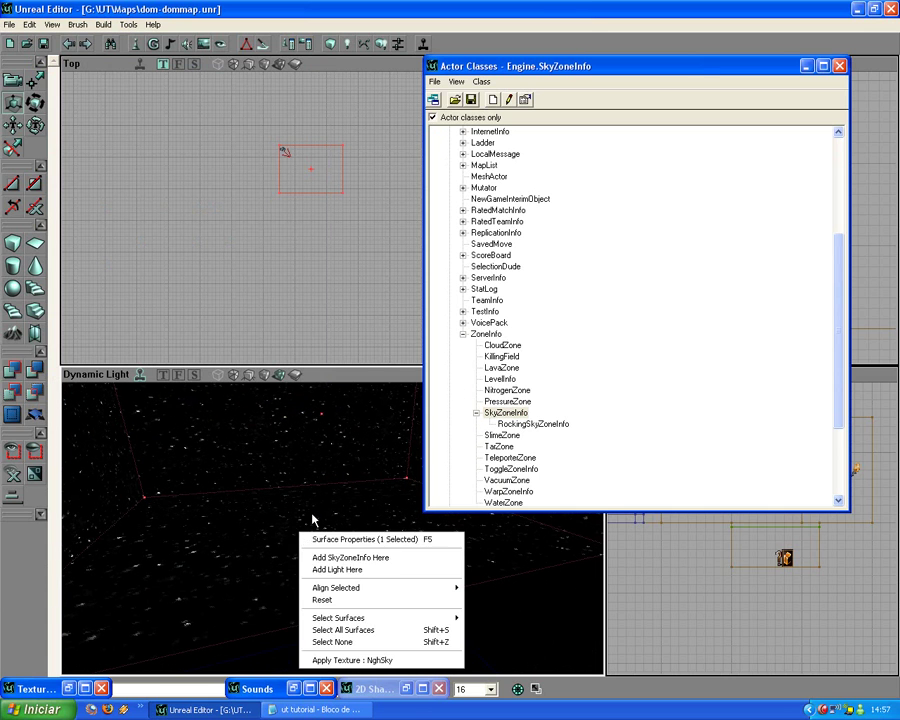
{"action": "left_click", "coordinate": [347, 557]}
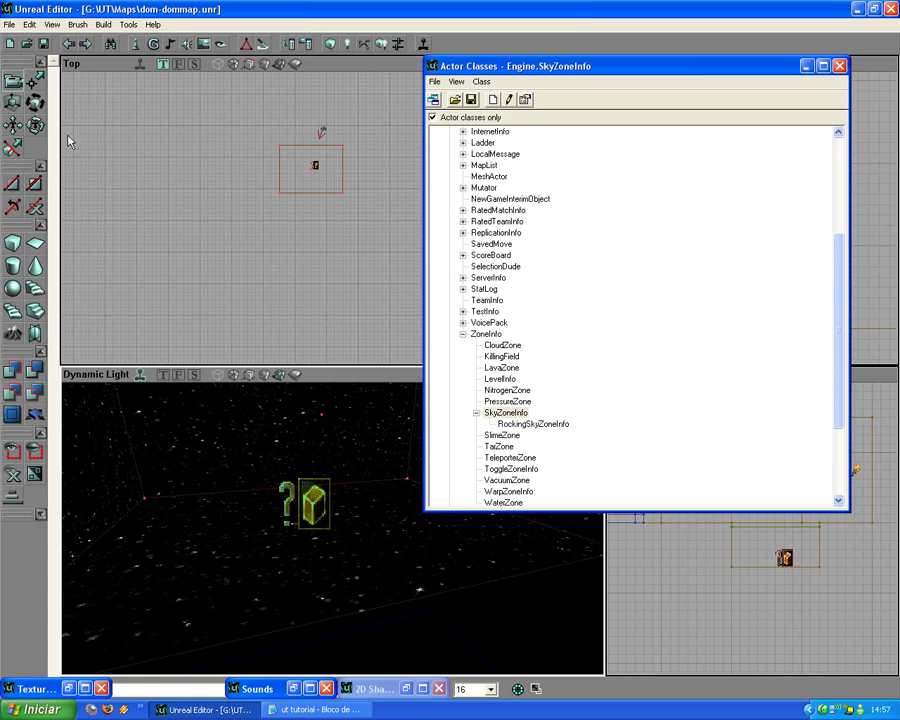
{"action": "right_click_drag", "start_coordinate": [338, 511], "coordinate": [450, 560]}
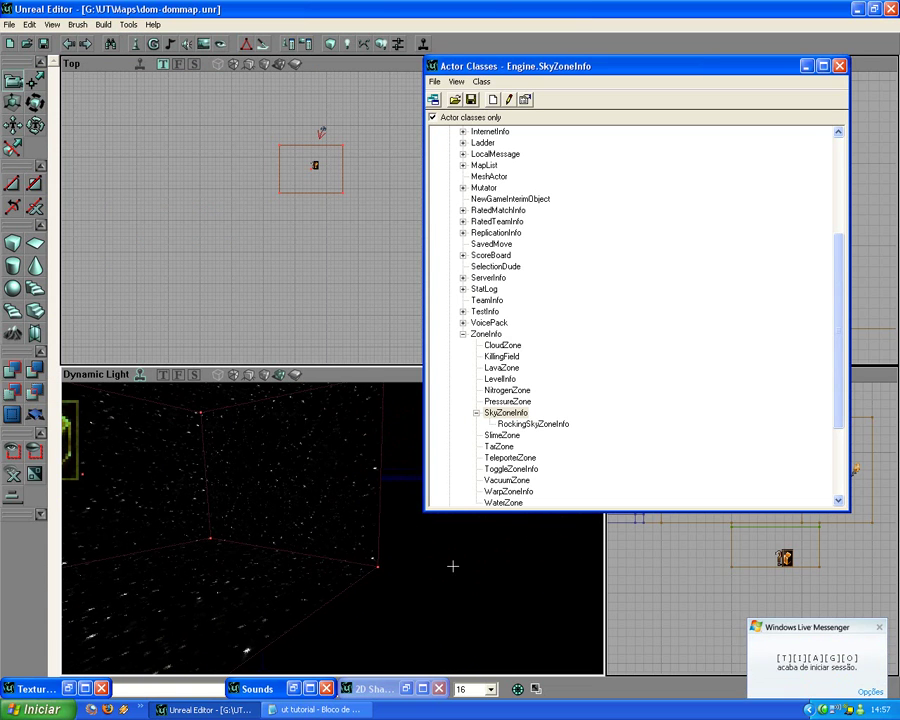
{"action": "right_click", "coordinate": [793, 670]}
{"action": "right_click_drag", "start_coordinate": [511, 588], "coordinate": [434, 560]}
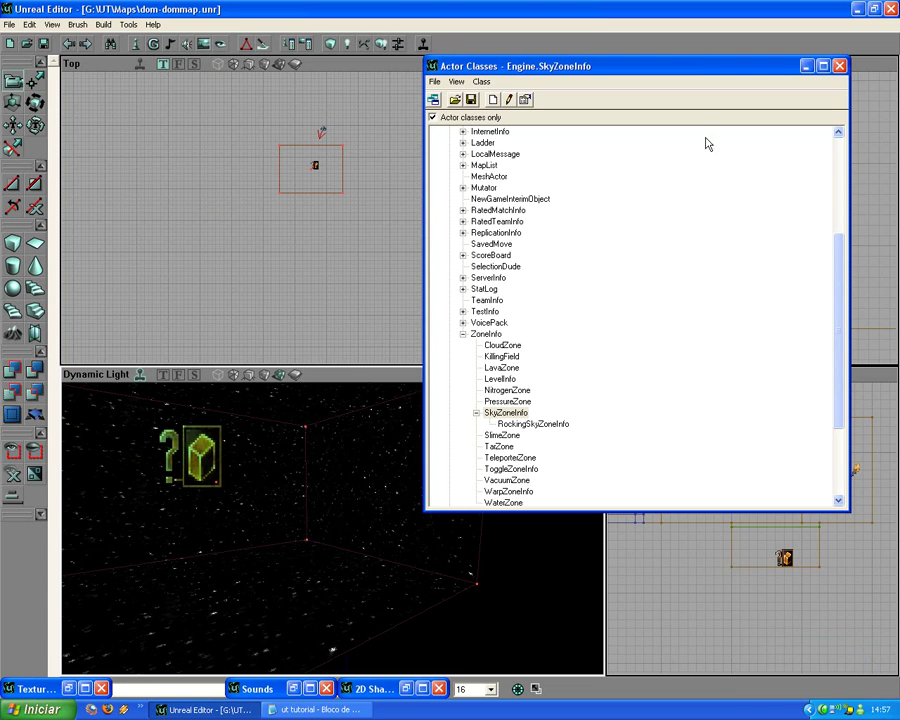
{"action": "left_click", "coordinate": [806, 66]}
Select the back wall surfaces inside the arched opening of the main room
{"action": "left_click_drag", "start_coordinate": [457, 469], "coordinate": [446, 459]}
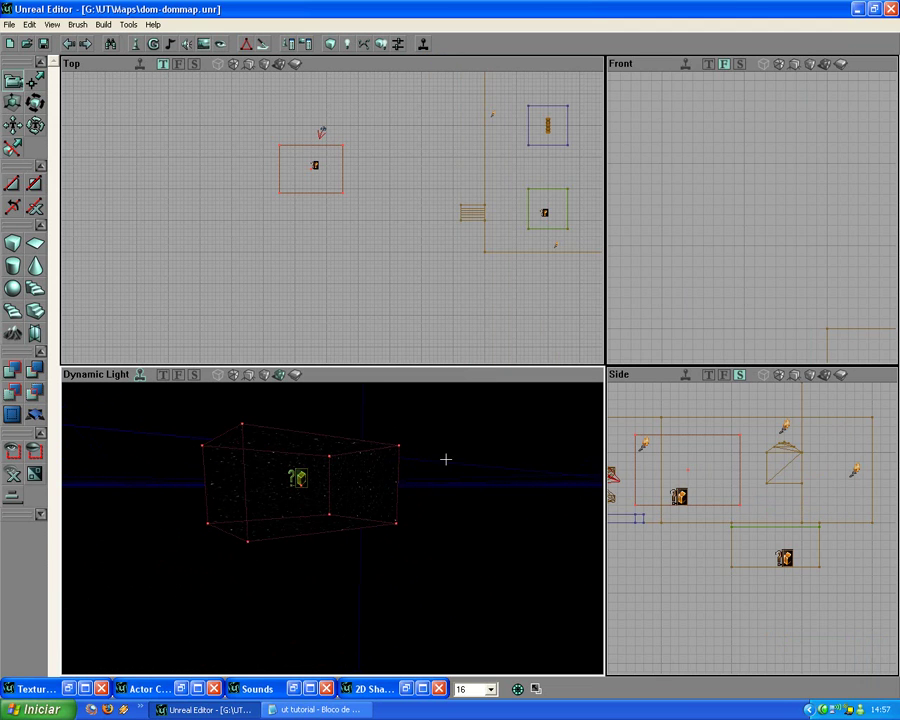
{"action": "left_click", "coordinate": [382, 468]}
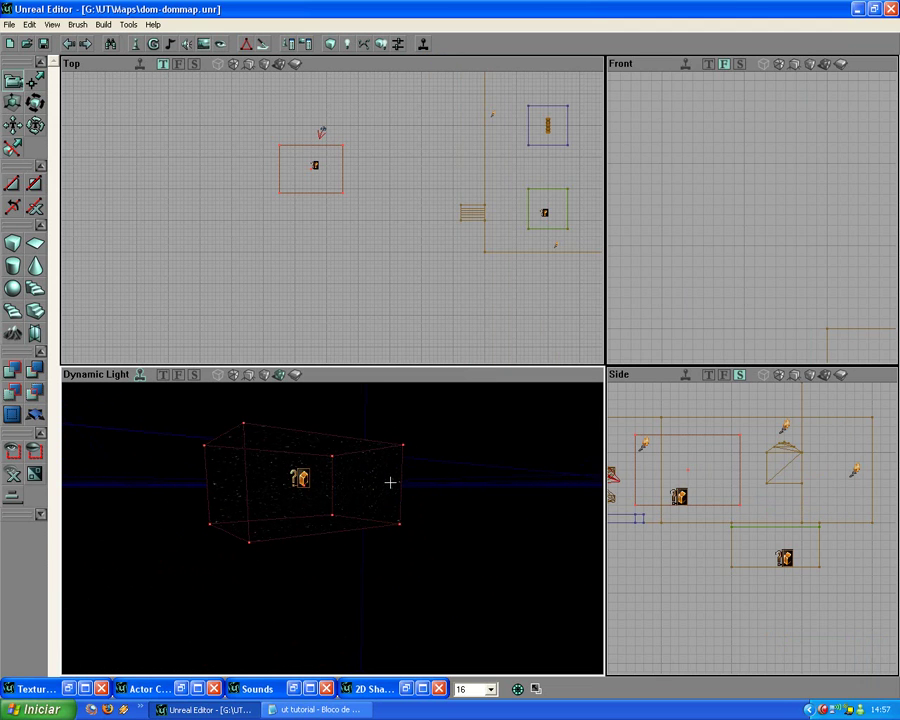
{"action": "mouse_move", "coordinate": [390, 482]}
{"action": "right_mouse_down"}
{"action": "mouse_move", "coordinate": [350, 492]}
{"action": "mouse_move", "coordinate": [325, 475]}
{"action": "right_mouse_up"}
{"action": "mouse_move", "coordinate": [325, 475]}
{"action": "left_mouse_down"}
{"action": "mouse_move", "coordinate": [330, 430]}
{"action": "mouse_move", "coordinate": [350, 420]}
{"action": "mouse_move", "coordinate": [322, 445]}
{"action": "mouse_move", "coordinate": [322, 425]}
{"action": "mouse_move", "coordinate": [328, 453]}
{"action": "left_mouse_up"}
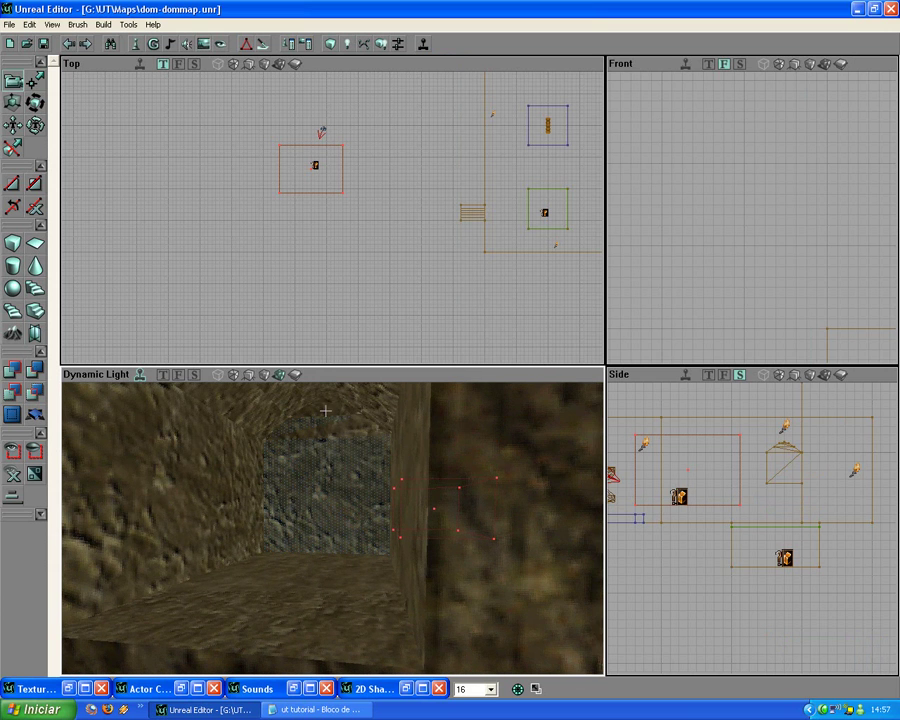
{"action": "left_click_drag", "start_coordinate": [350, 424], "coordinate": [339, 424]}
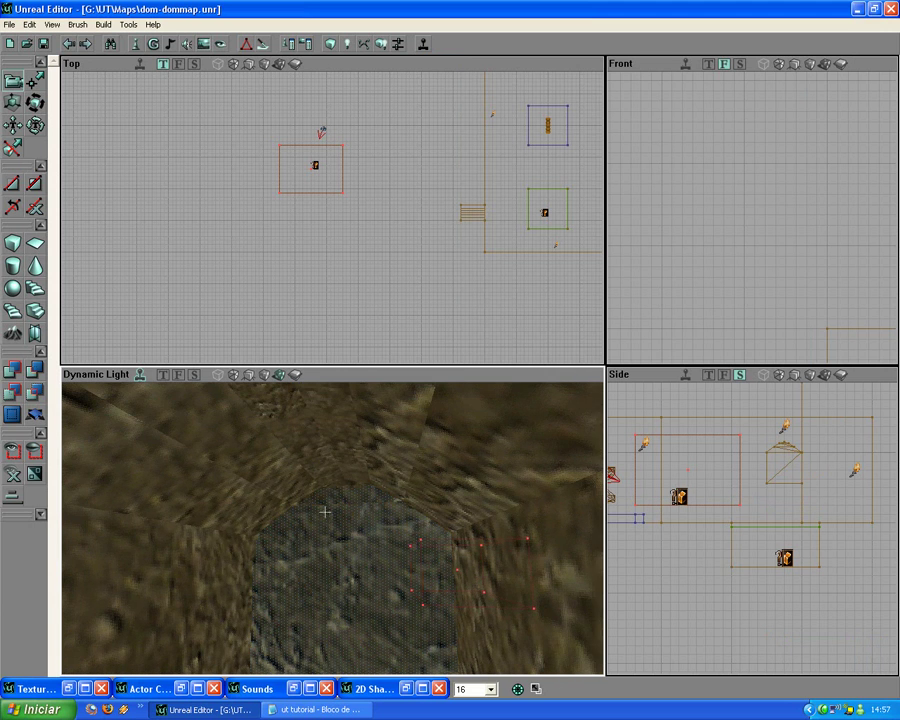
{"action": "left_click_drag", "start_coordinate": [325, 512], "coordinate": [349, 471]}
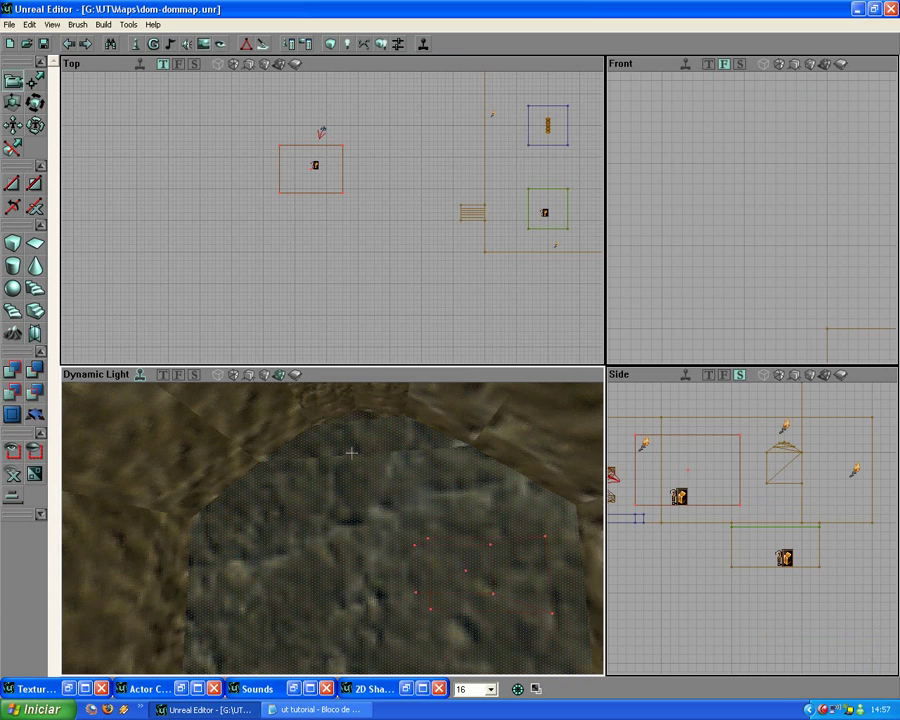
{"action": "right_click_drag", "start_coordinate": [351, 453], "coordinate": [353, 466]}
{"action": "mouse_move", "coordinate": [353, 466]}
{"action": "left_mouse_down"}
{"action": "mouse_move", "coordinate": [353, 446]}
{"action": "mouse_move", "coordinate": [353, 464]}
{"action": "left_mouse_up"}
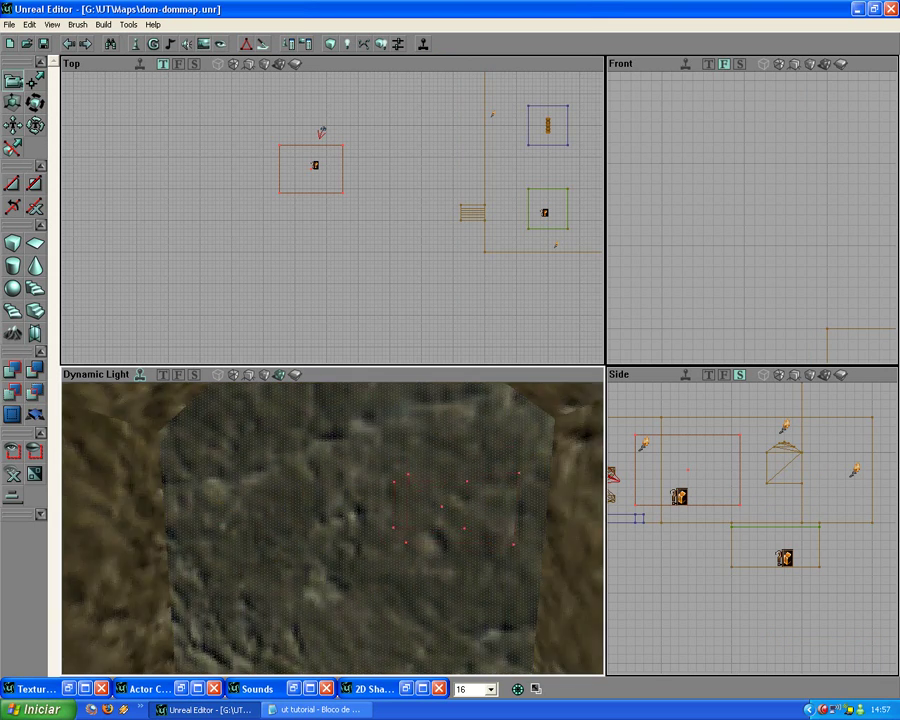
{"action": "left_click_drag", "start_coordinate": [336, 545], "coordinate": [334, 543]}
Turn on the Fake Backdrop flag for the selected surfaces in the arched opening and close the surface properties
{"action": "right_click", "coordinate": [338, 552]}
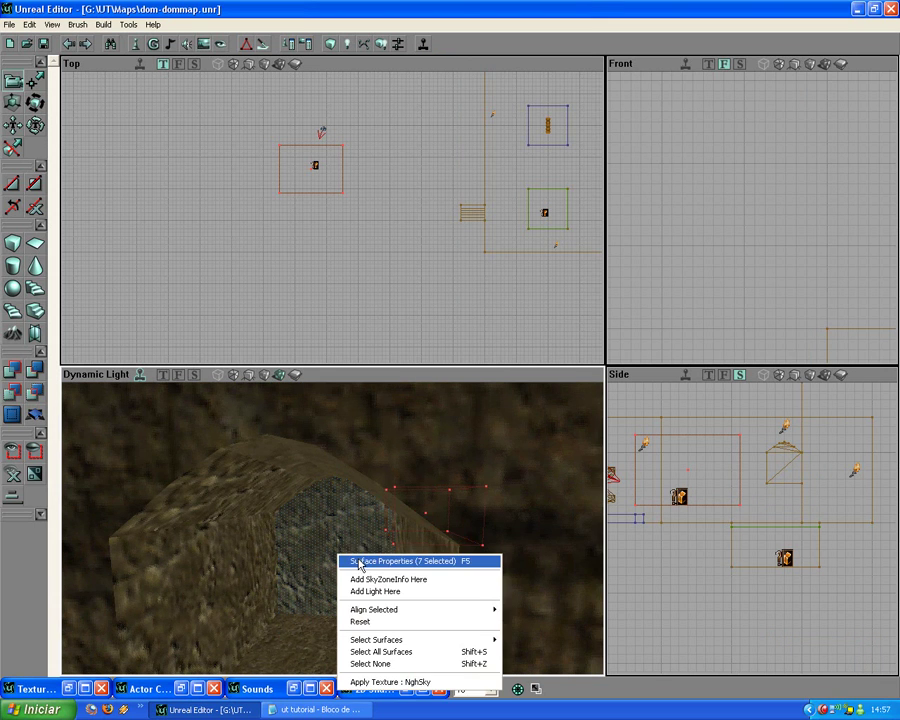
{"action": "left_click", "coordinate": [421, 563]}
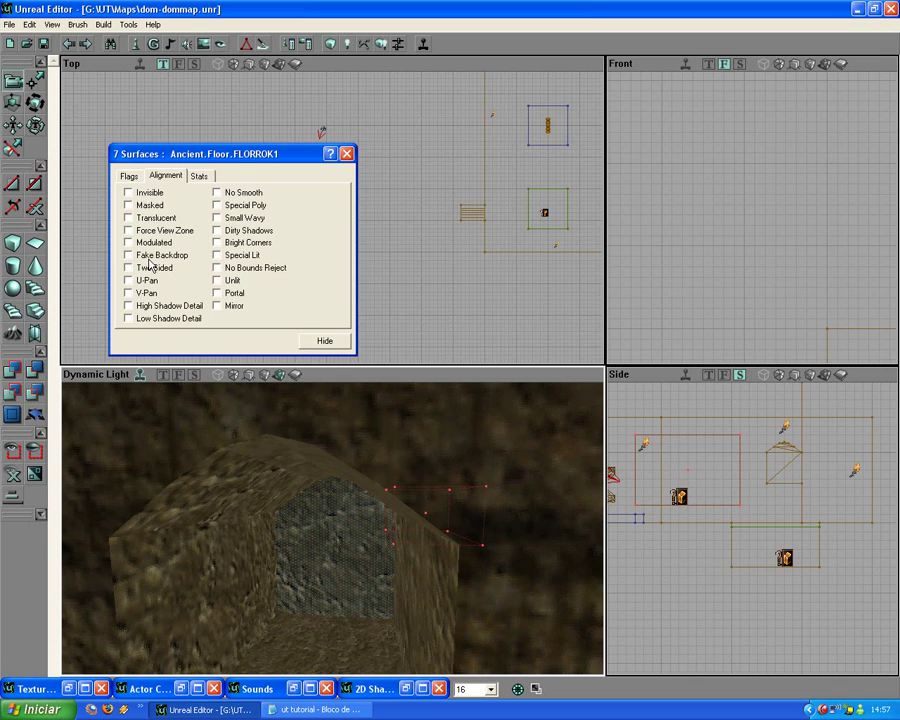
{"action": "left_click", "coordinate": [135, 177]}
{"action": "left_click", "coordinate": [162, 173]}
{"action": "left_click", "coordinate": [139, 174]}
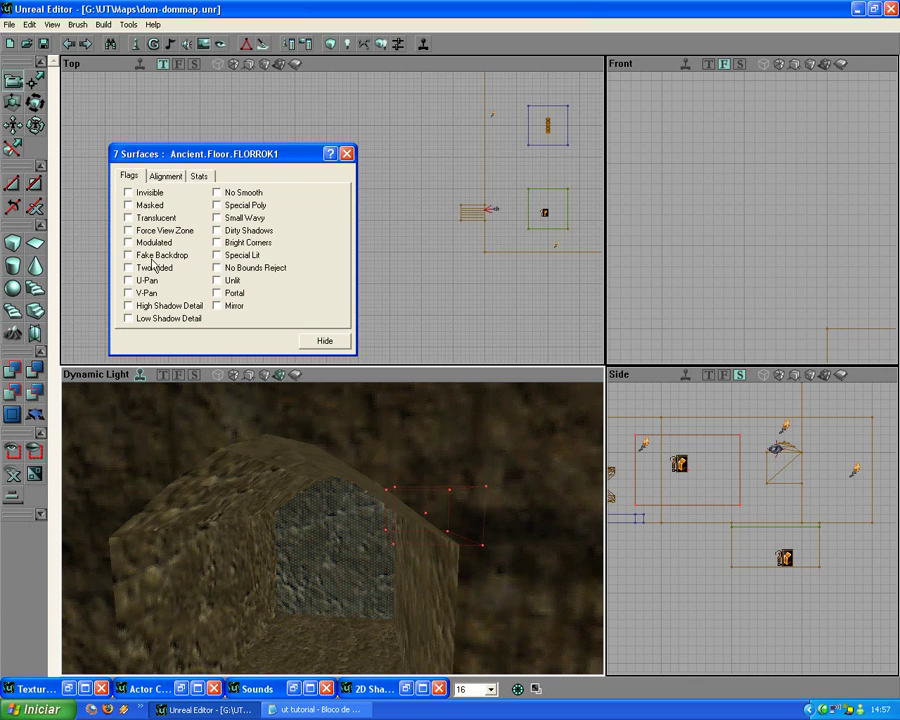
{"action": "left_click", "coordinate": [153, 257]}
{"action": "left_click_drag", "start_coordinate": [277, 510], "coordinate": [277, 445]}
{"action": "left_click_drag", "start_coordinate": [305, 515], "coordinate": [311, 600]}
{"action": "left_click", "coordinate": [305, 515]}
{"action": "left_click", "coordinate": [305, 515]}
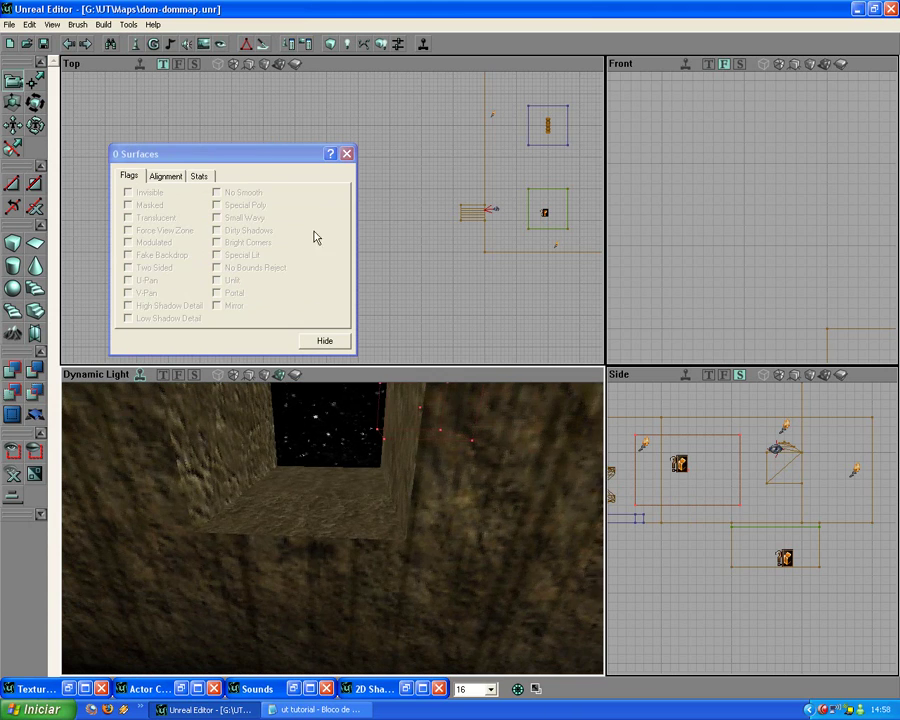
{"action": "left_click", "coordinate": [348, 154]}
Select the floor surface of the starry sky box room
{"action": "left_click_drag", "start_coordinate": [391, 474], "coordinate": [388, 430]}
{"action": "right_click_drag", "start_coordinate": [323, 621], "coordinate": [338, 578]}
{"action": "mouse_move", "coordinate": [323, 621]}
{"action": "left_mouse_down"}
{"action": "mouse_move", "coordinate": [323, 650]}
{"action": "mouse_move", "coordinate": [321, 596]}
{"action": "left_mouse_up"}
{"action": "left_click", "coordinate": [321, 596]}
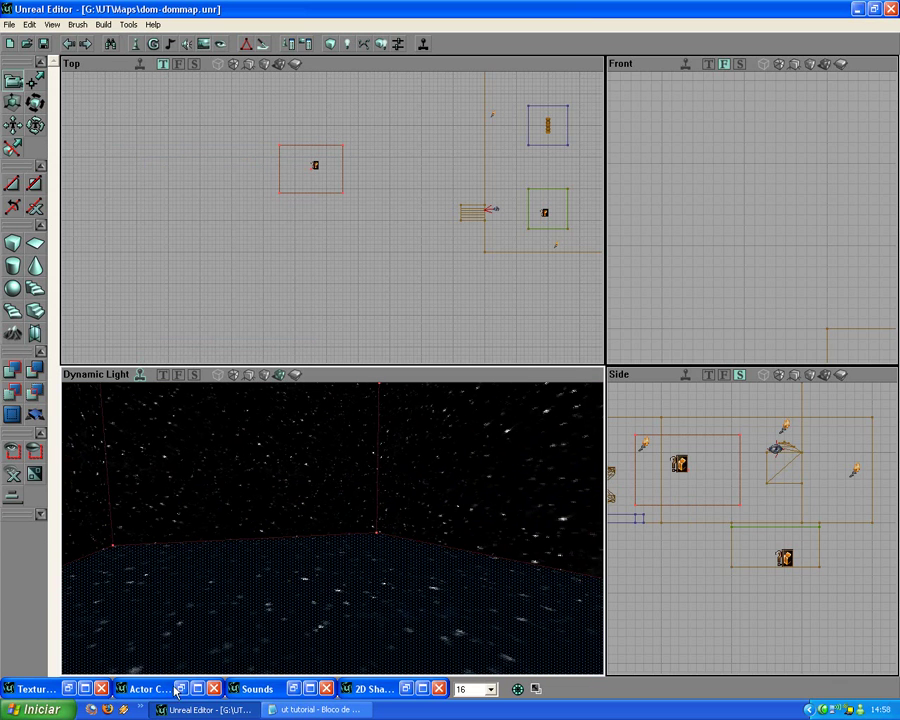
Load the GenEarth texture package into the texture browser
{"action": "left_click", "coordinate": [66, 690]}
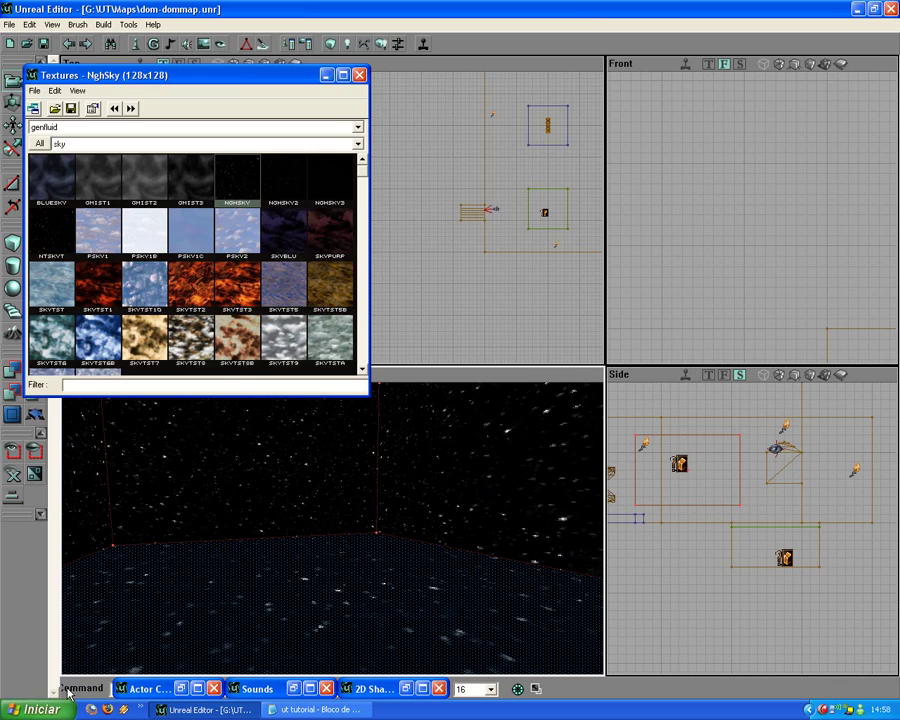
{"action": "left_click", "coordinate": [54, 109]}
{"action": "type", "text": "gen"}
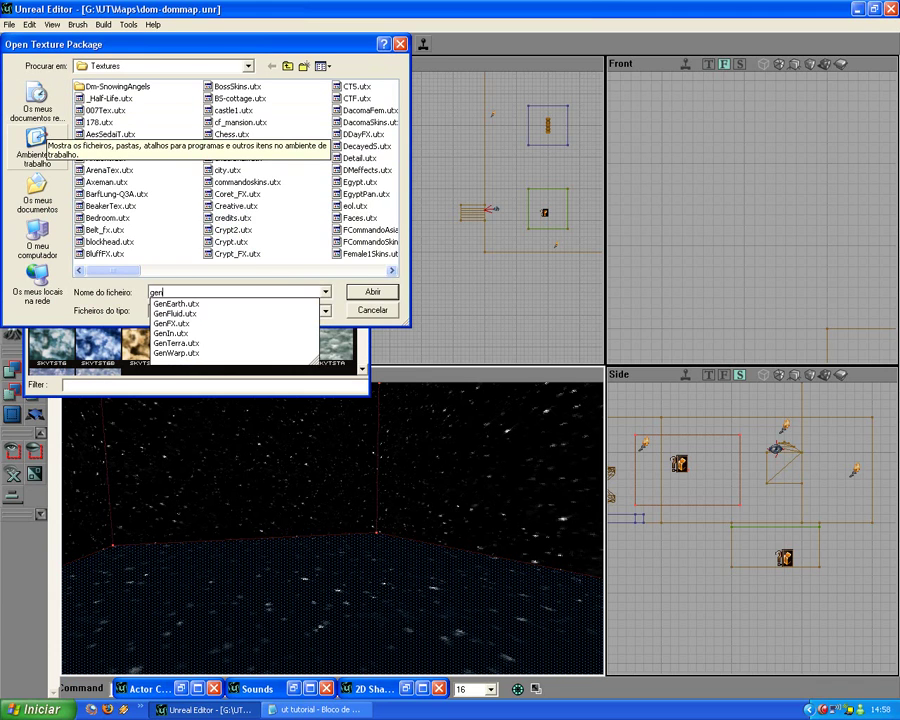
{"action": "key", "text": "Down"}
{"action": "key", "text": "Return"}
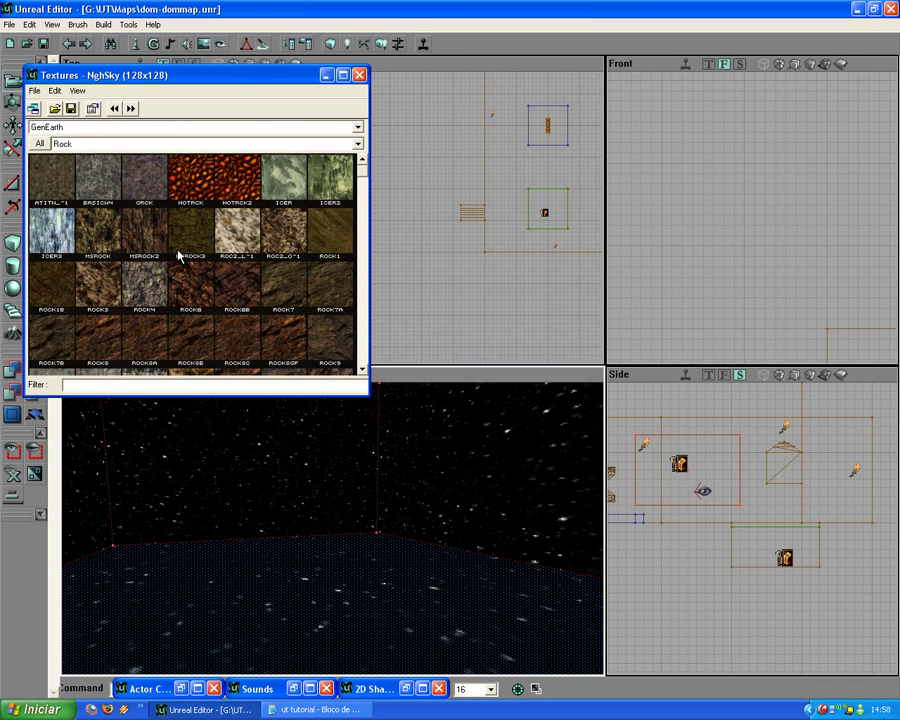
Apply the mGrass7 texture from the ground group to the sky box floor, aligned as Floor/Ceiling, and put the texture browser away
{"action": "left_click", "coordinate": [130, 108]}
{"action": "left_click", "coordinate": [197, 288]}
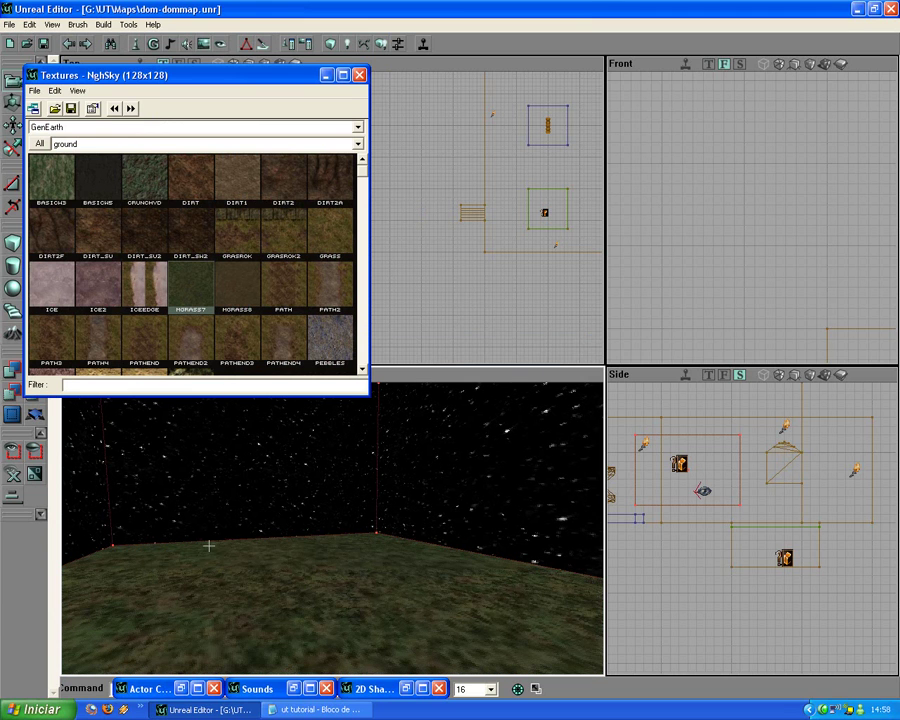
{"action": "right_click", "coordinate": [211, 581]}
{"action": "mouse_move", "coordinate": [304, 646]}
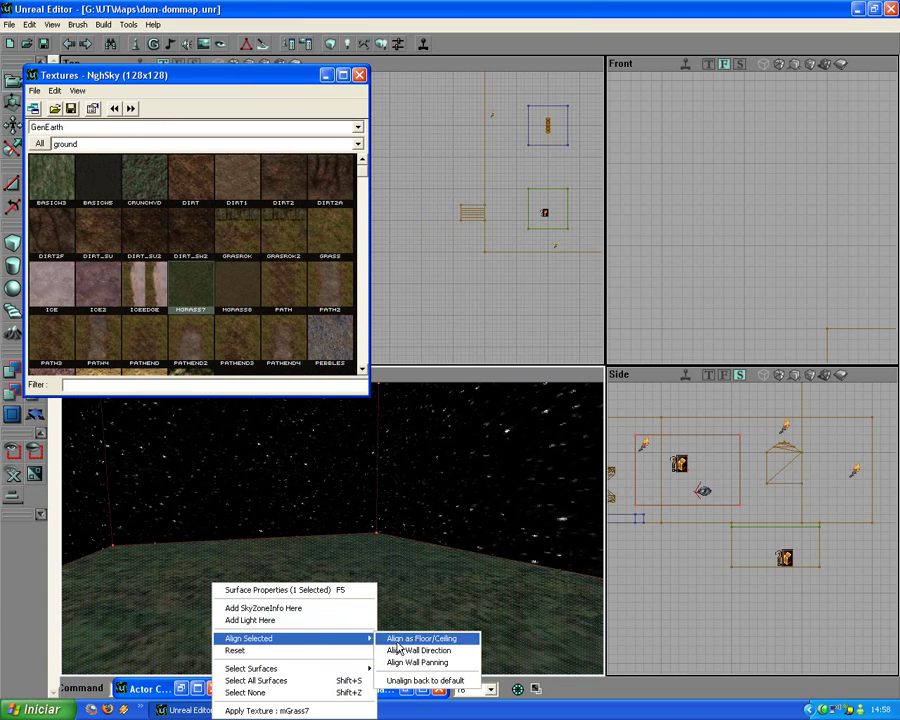
{"action": "left_click", "coordinate": [410, 636]}
{"action": "left_click", "coordinate": [326, 76]}
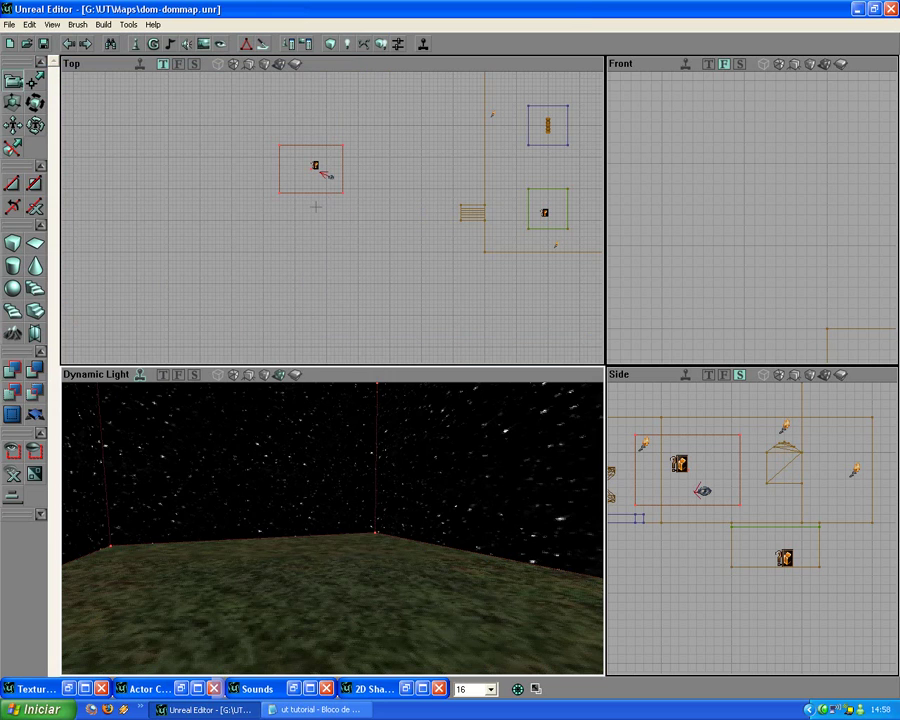
Choose the Tree4 actor class under Decoration > Tree in the actor class browser
{"action": "left_click_drag", "start_coordinate": [343, 489], "coordinate": [332, 527]}
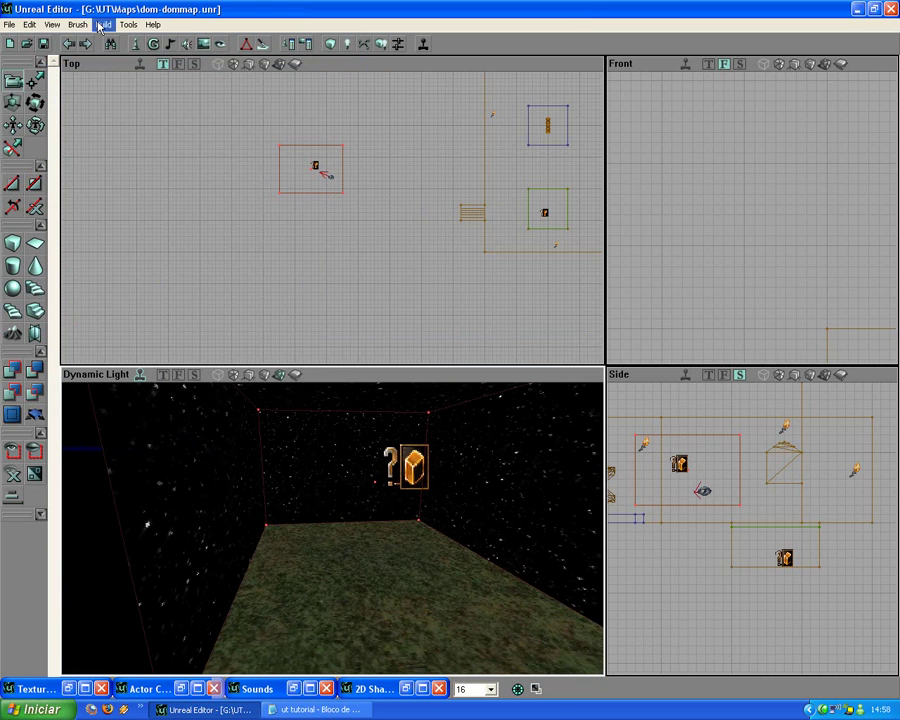
{"action": "left_click", "coordinate": [138, 45]}
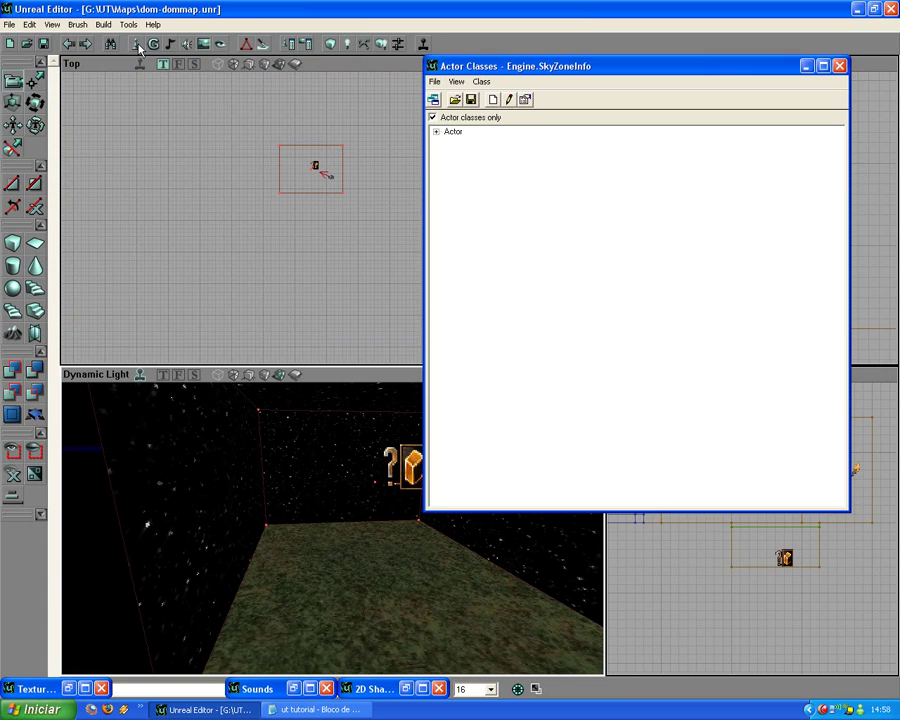
{"action": "left_click", "coordinate": [436, 132]}
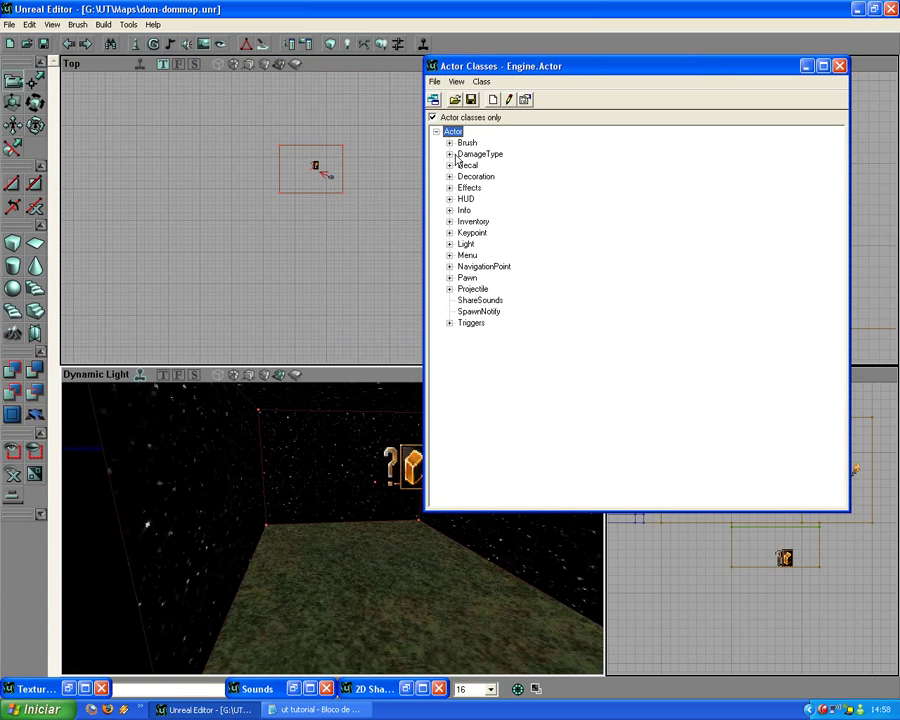
{"action": "left_click", "coordinate": [450, 177]}
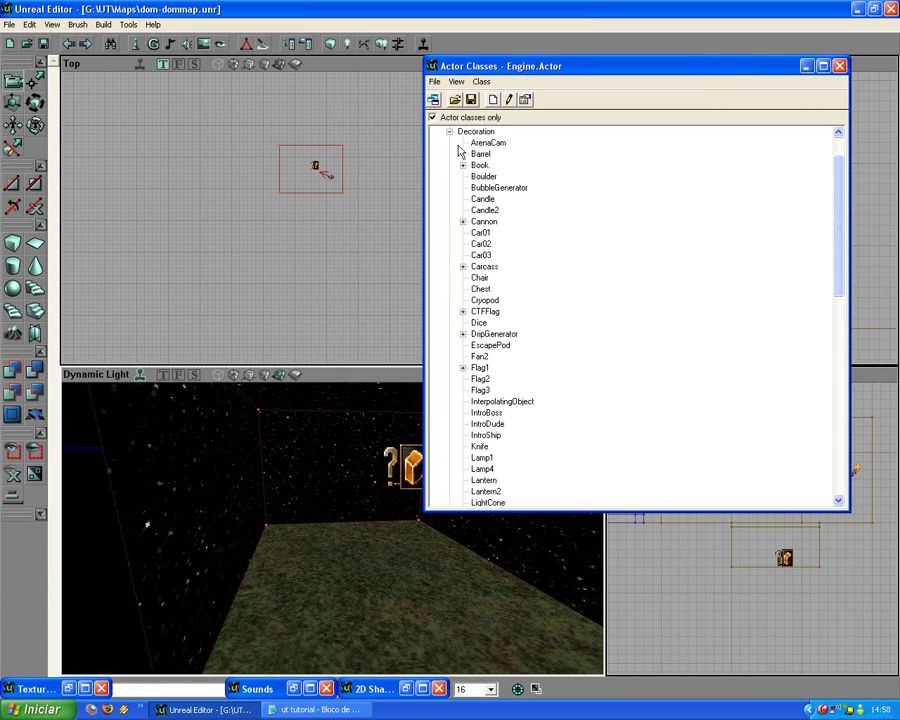
{"action": "scroll", "coordinate": [488, 153], "scroll_direction": "down", "scroll_amount": 8}
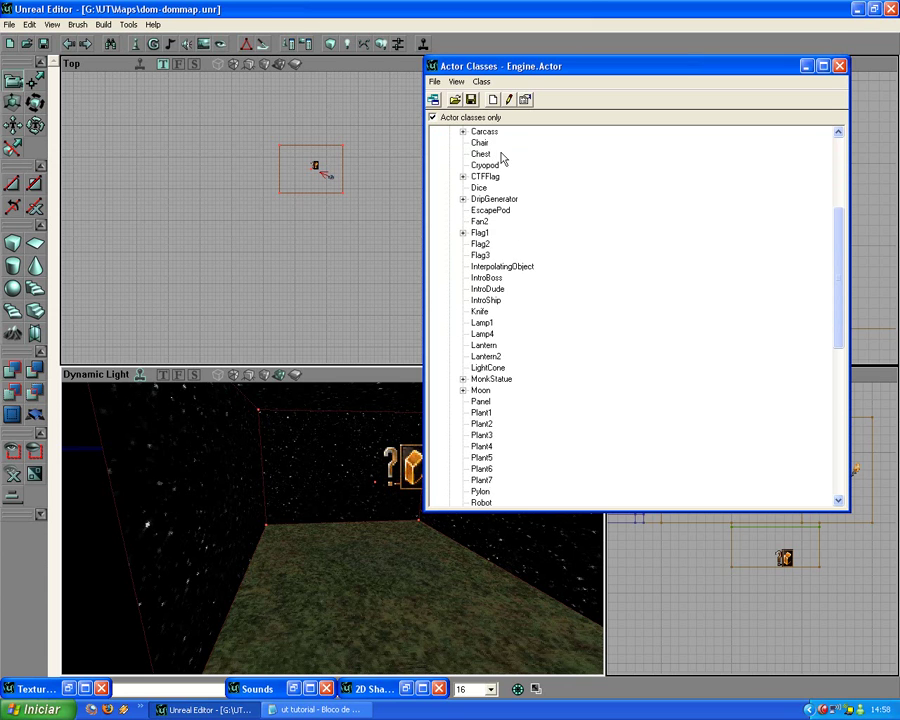
{"action": "left_click", "coordinate": [482, 322]}
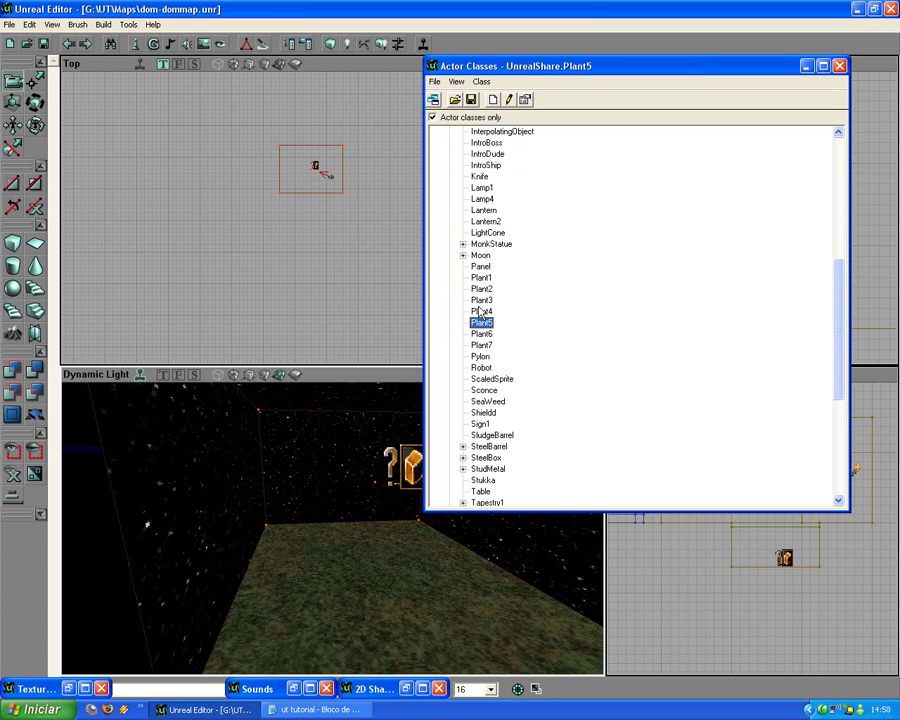
{"action": "scroll", "coordinate": [483, 338], "scroll_direction": "down", "scroll_amount": 3}
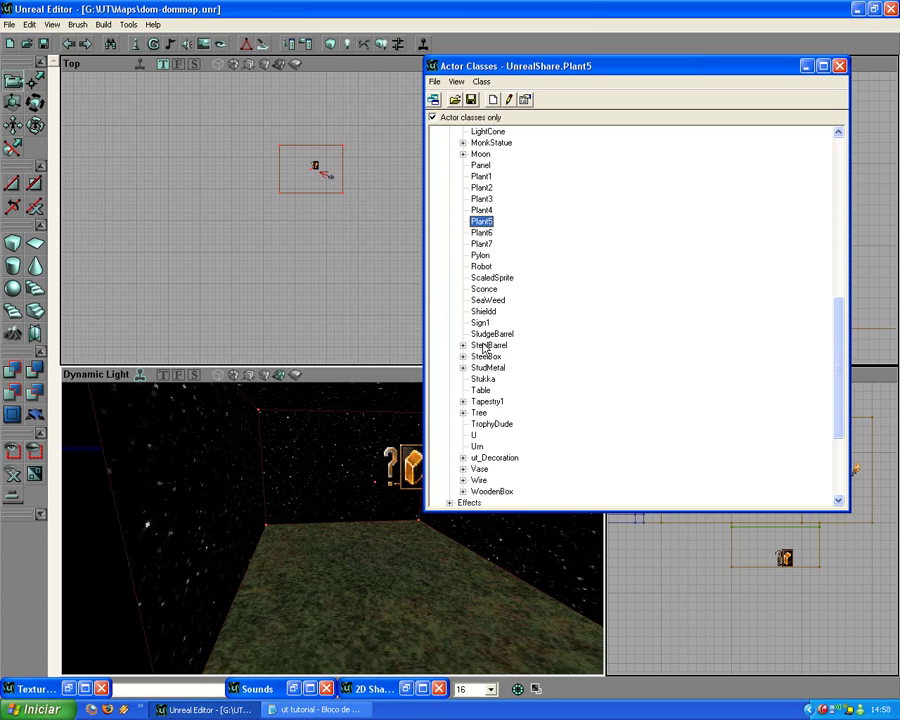
{"action": "left_click", "coordinate": [463, 413]}
{"action": "left_click", "coordinate": [494, 434]}
Try placing Tree4 and Tree5 actors on the grass floor of the sky box room
{"action": "right_click", "coordinate": [304, 451]}
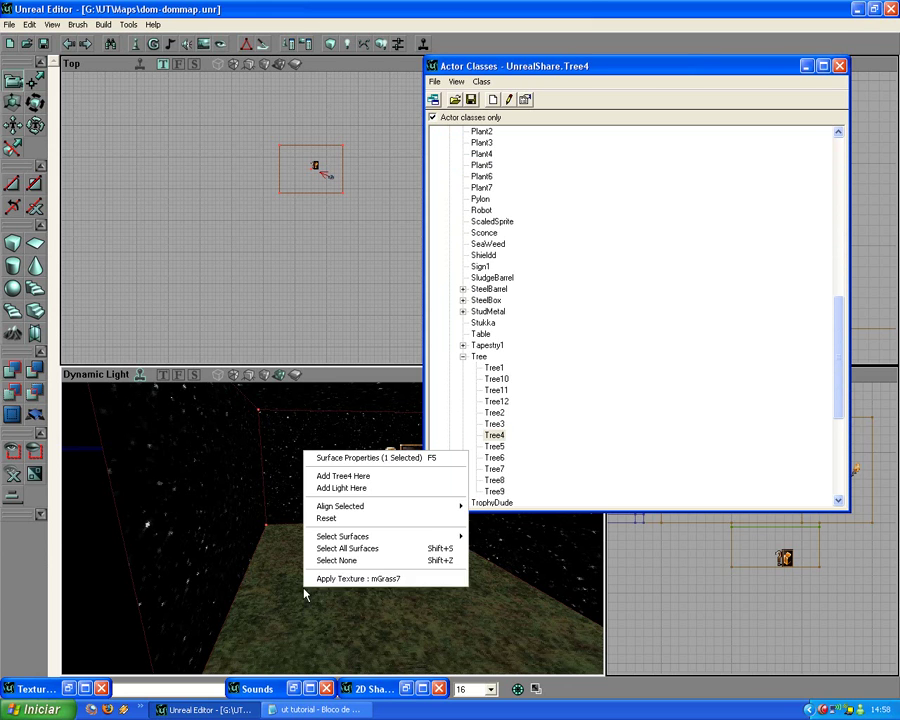
{"action": "left_click", "coordinate": [343, 476]}
{"action": "left_click", "coordinate": [494, 446]}
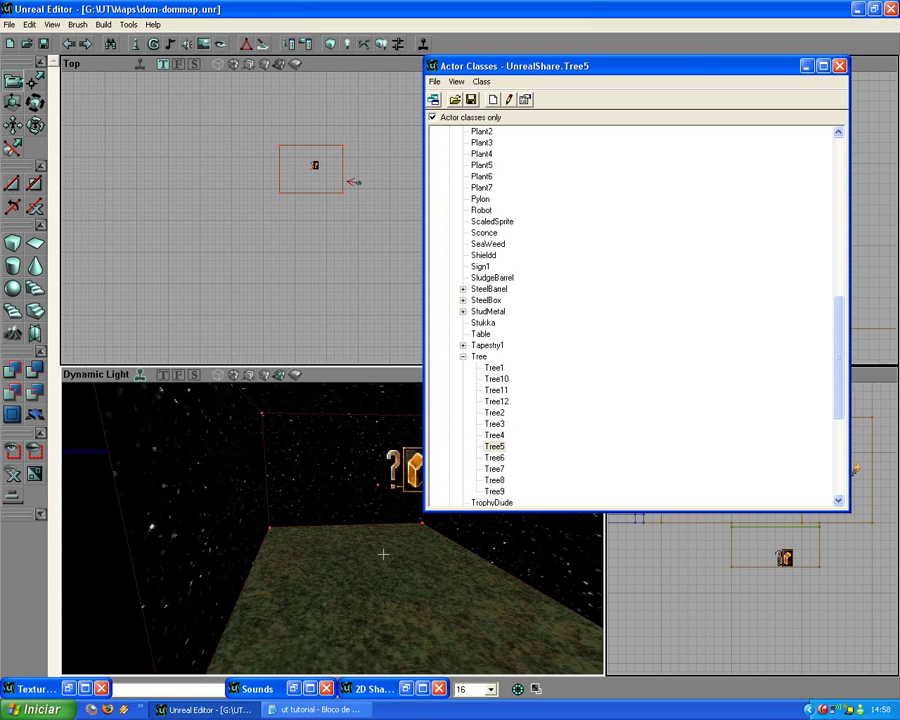
{"action": "right_click", "coordinate": [372, 568]}
{"action": "left_click", "coordinate": [405, 592]}
{"action": "left_click_drag", "start_coordinate": [340, 566], "coordinate": [386, 440]}
{"action": "left_click", "coordinate": [342, 446]}
{"action": "left_click", "coordinate": [334, 562]}
Place two Tree11 actors on the grass floor of the sky box room and put the actor class browser away
{"action": "left_click", "coordinate": [496, 390]}
{"action": "right_click", "coordinate": [341, 596]}
{"action": "left_click", "coordinate": [390, 486]}
{"action": "right_click_drag", "start_coordinate": [386, 486], "coordinate": [430, 515]}
{"action": "right_click", "coordinate": [380, 563]}
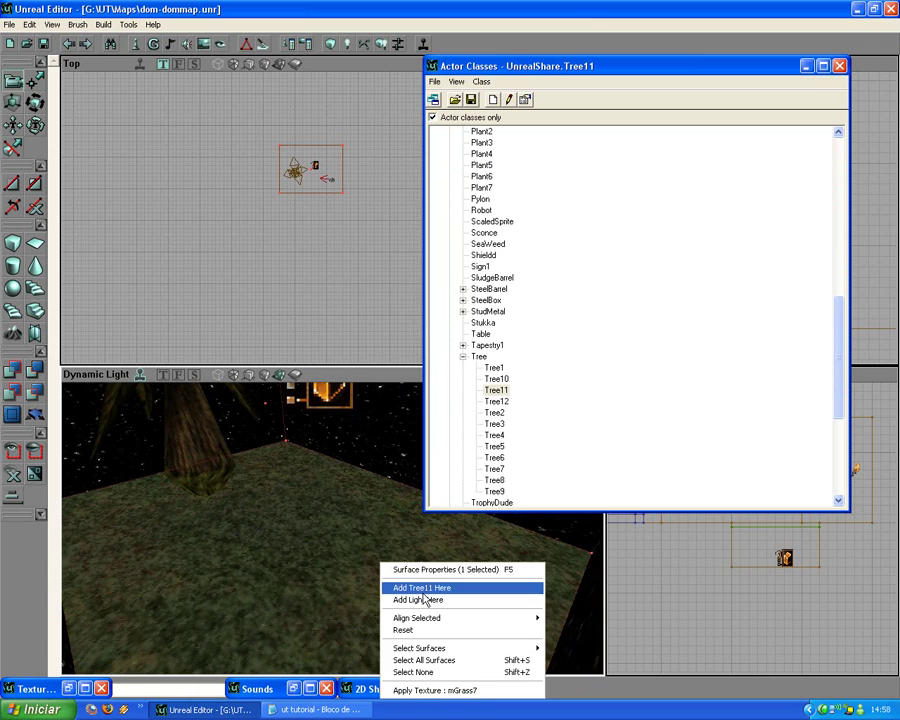
{"action": "left_click", "coordinate": [421, 588]}
{"action": "left_click", "coordinate": [806, 66]}
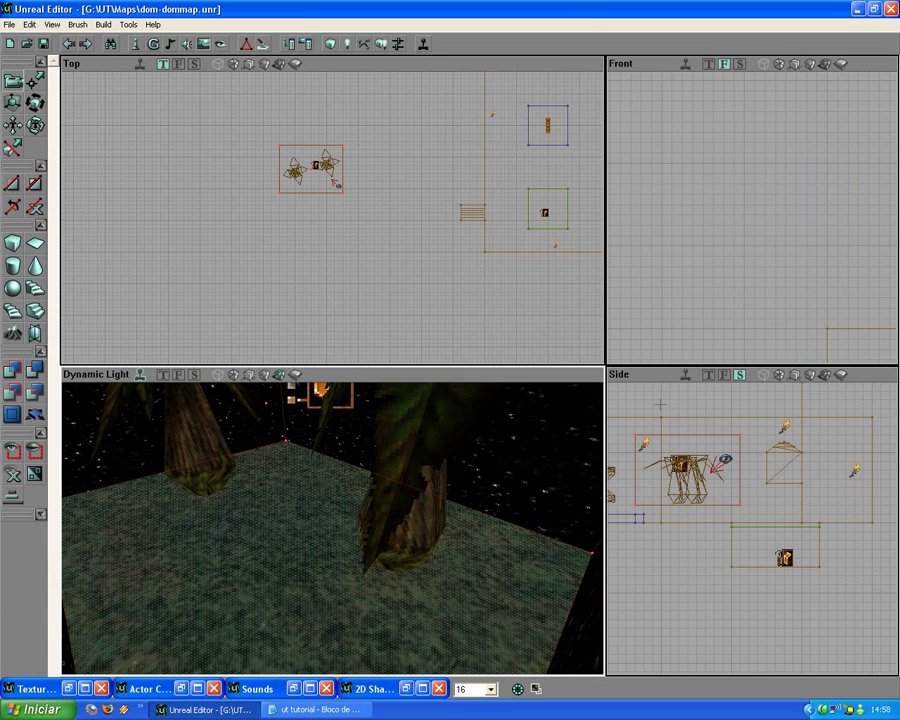
Check the trees through the arched opening and delete the Tree11 actor nearer to the main room
{"action": "right_click_drag", "start_coordinate": [340, 530], "coordinate": [310, 500]}
{"action": "left_click_drag", "start_coordinate": [310, 500], "coordinate": [310, 630]}
{"action": "left_click_drag", "start_coordinate": [333, 528], "coordinate": [333, 528]}
{"action": "left_click_drag", "start_coordinate": [499, 492], "coordinate": [499, 492]}
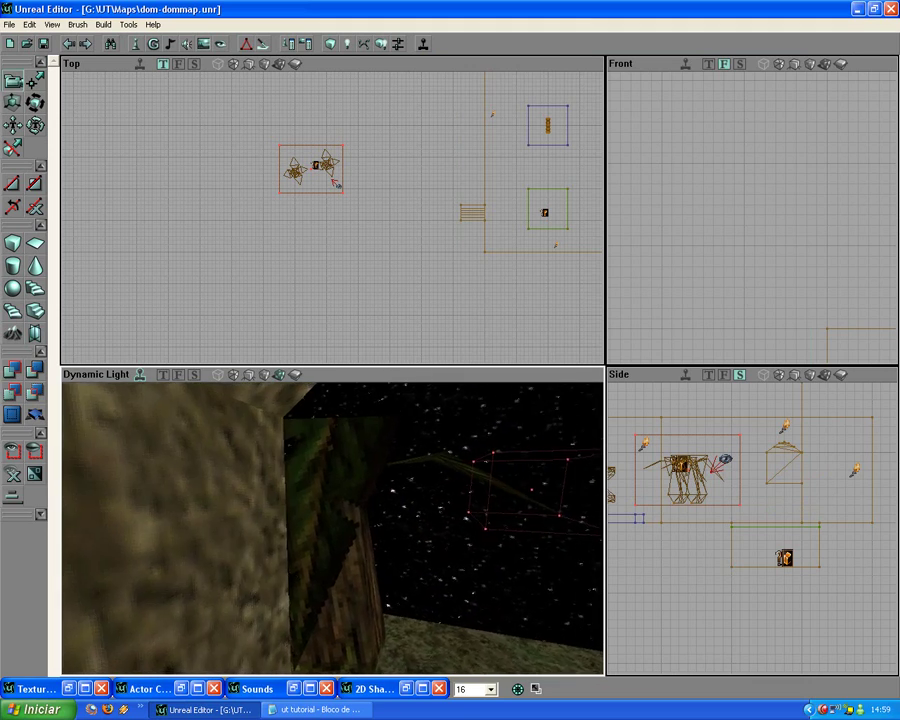
{"action": "left_click_drag", "start_coordinate": [418, 535], "coordinate": [418, 535]}
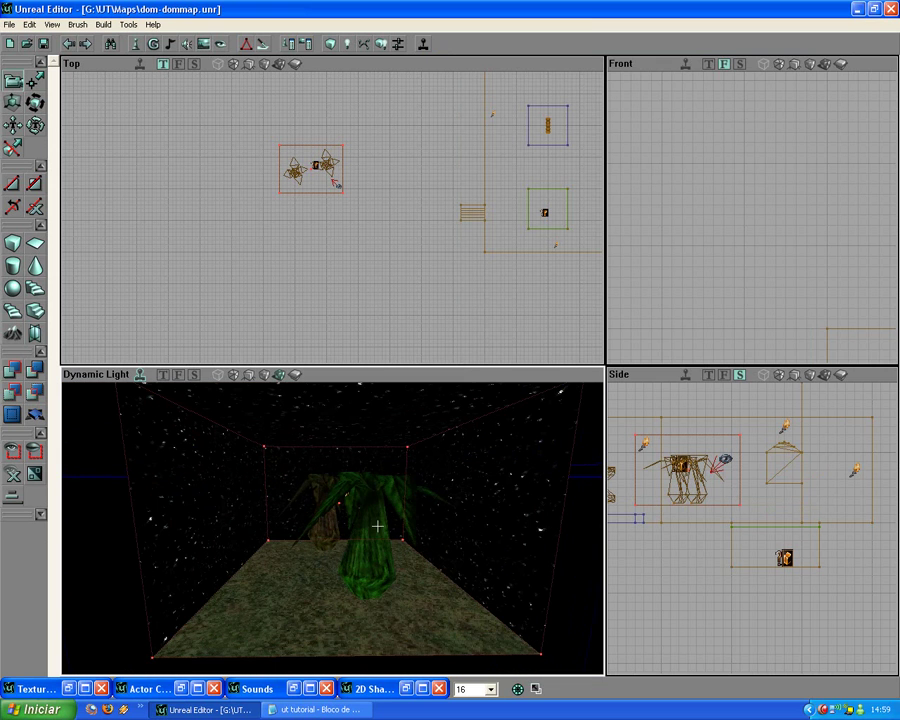
{"action": "right_click", "coordinate": [376, 492]}
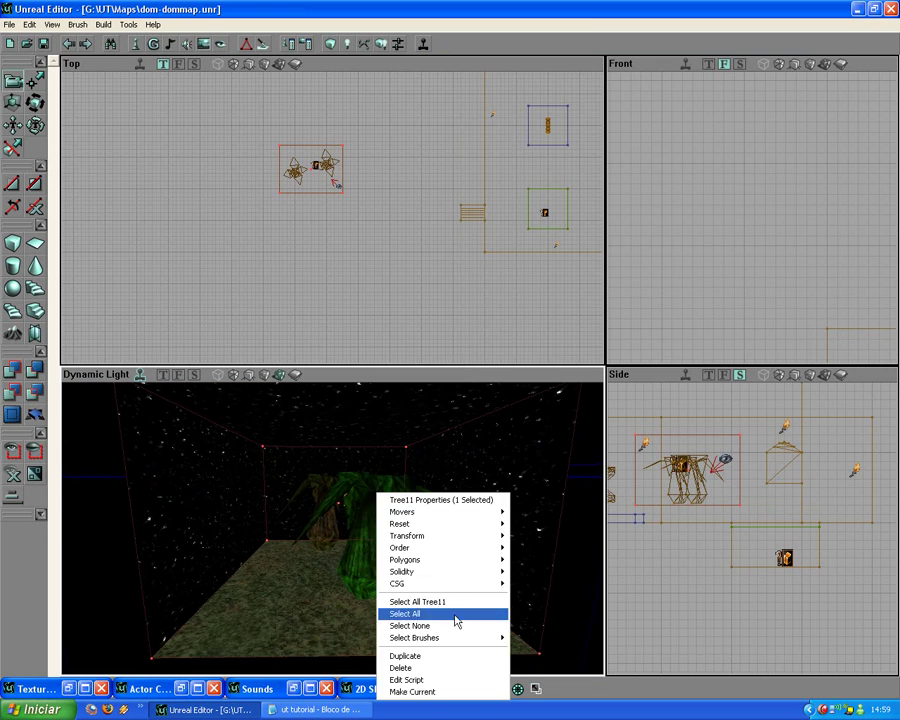
{"action": "left_click", "coordinate": [439, 668]}
Rebuild the whole level with Build All and switch the perspective view to Textured
{"action": "left_click", "coordinate": [103, 24]}
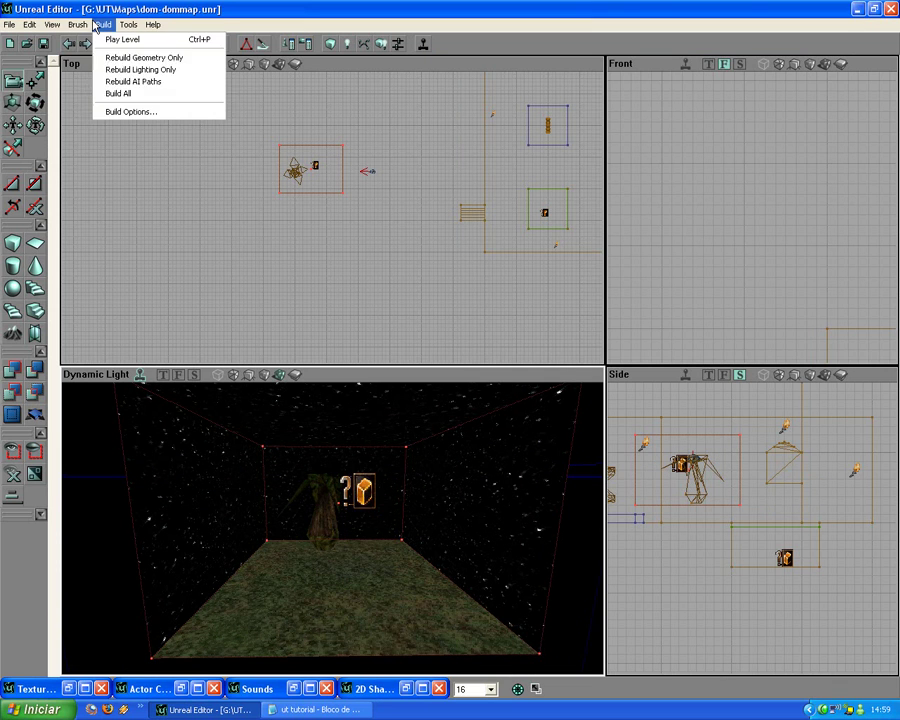
{"action": "left_click", "coordinate": [131, 96]}
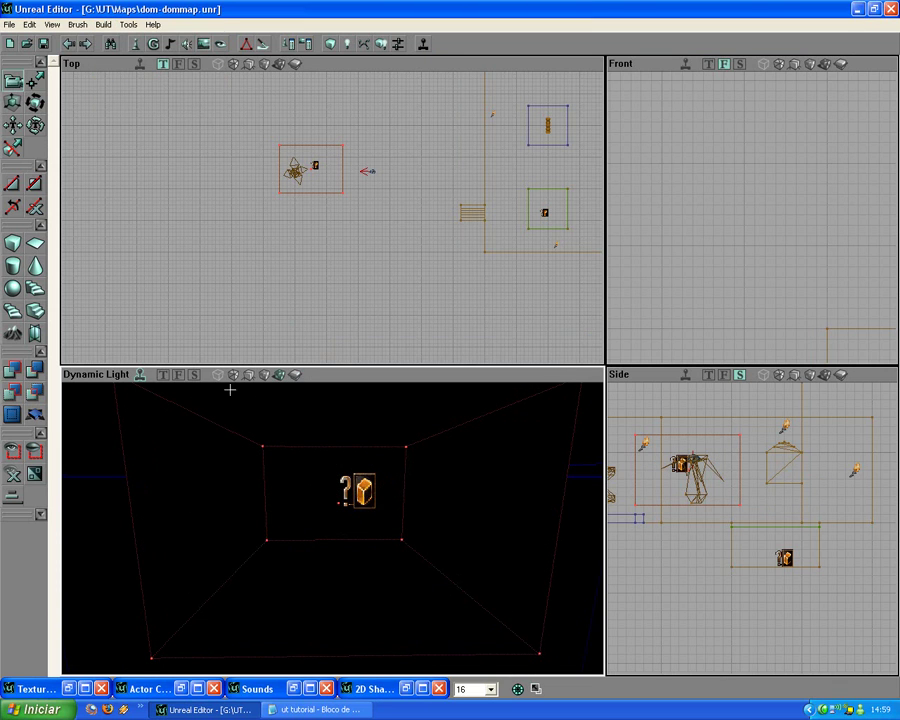
{"action": "left_click", "coordinate": [267, 376]}
Add a light on the sky box room's ceiling and return the perspective view to Dynamic Light
{"action": "left_click_drag", "start_coordinate": [282, 443], "coordinate": [282, 398]}
{"action": "right_click_drag", "start_coordinate": [328, 426], "coordinate": [328, 376]}
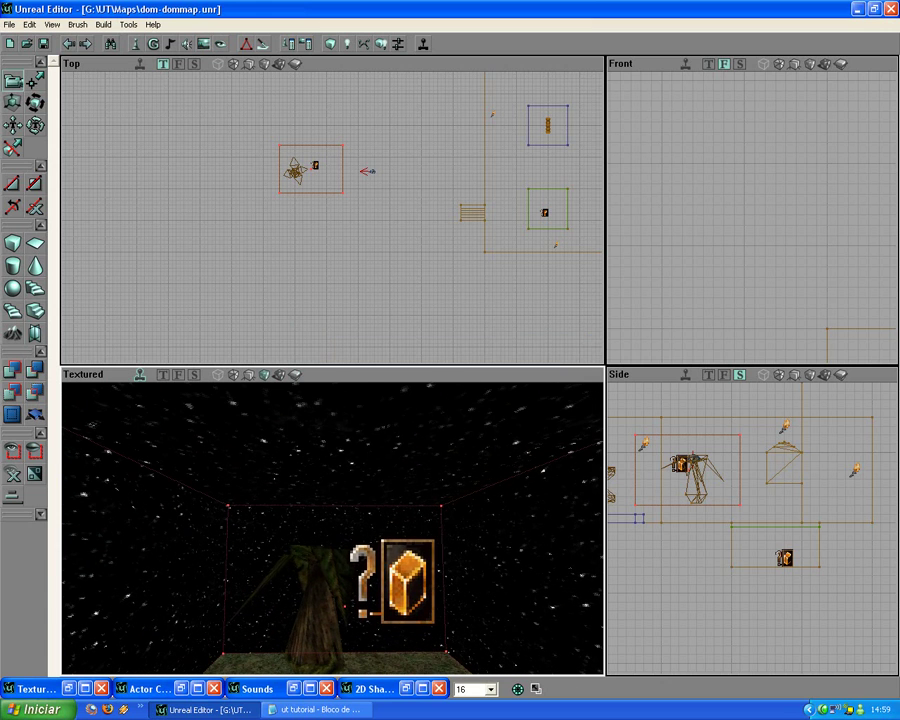
{"action": "right_click", "coordinate": [328, 426]}
{"action": "left_click", "coordinate": [391, 466]}
{"action": "left_click_drag", "start_coordinate": [328, 451], "coordinate": [368, 580]}
{"action": "left_click", "coordinate": [282, 378]}
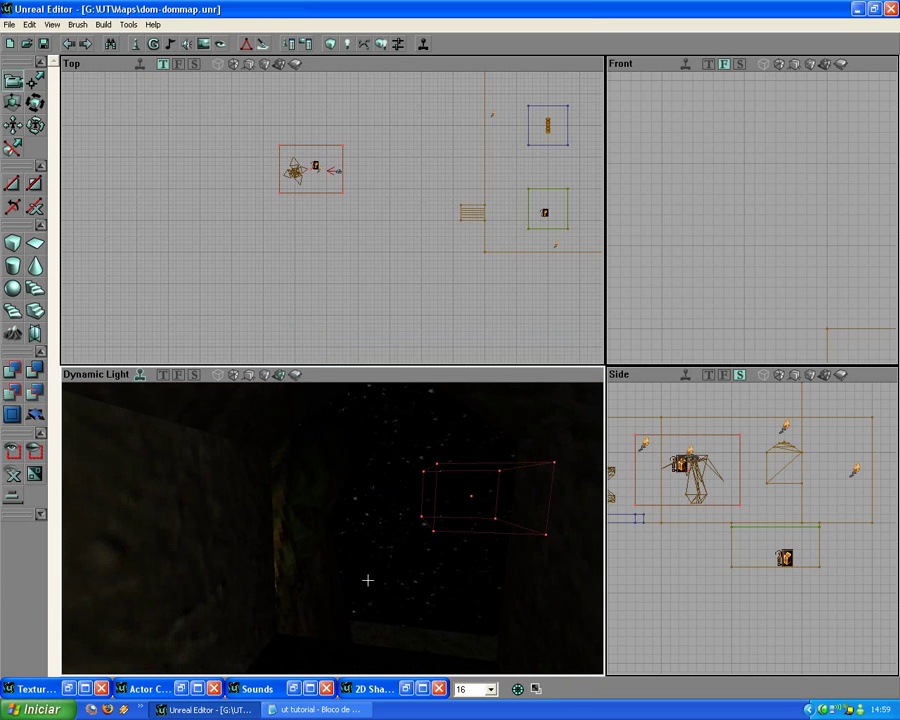
Rebuild the level and delete the remaining Tree11 actor from the sky box room
{"action": "left_click", "coordinate": [103, 24]}
{"action": "left_click", "coordinate": [118, 93]}
{"action": "left_click", "coordinate": [297, 522]}
{"action": "key", "text": "Delete"}
{"action": "left_click_drag", "start_coordinate": [297, 507], "coordinate": [364, 618]}
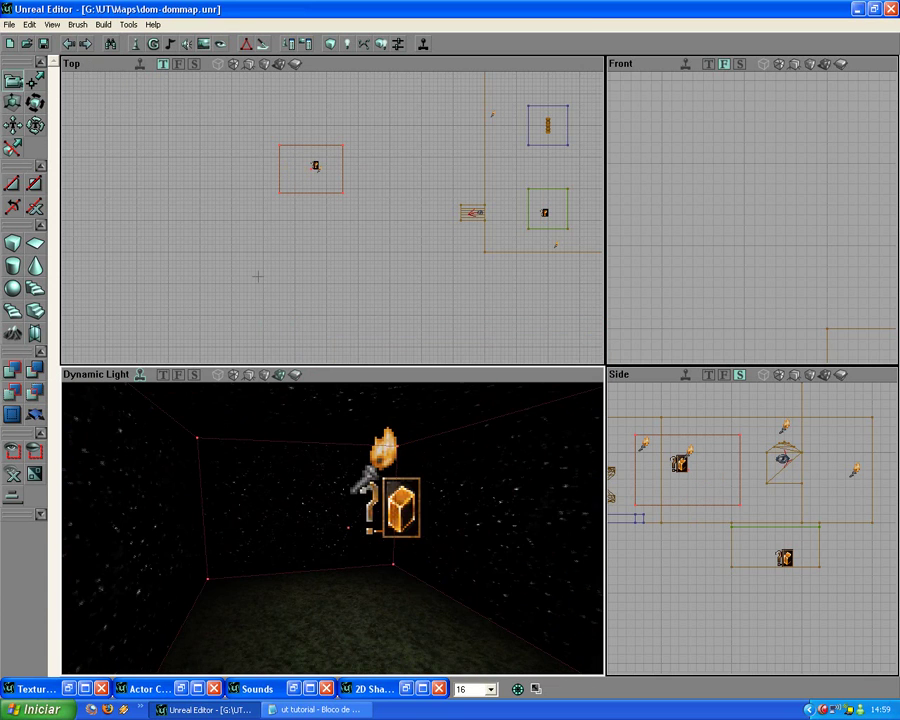
Move the sky box room's light away from the SkyZoneInfo, toward the far wall
{"action": "left_click_drag", "start_coordinate": [257, 275], "coordinate": [257, 230]}
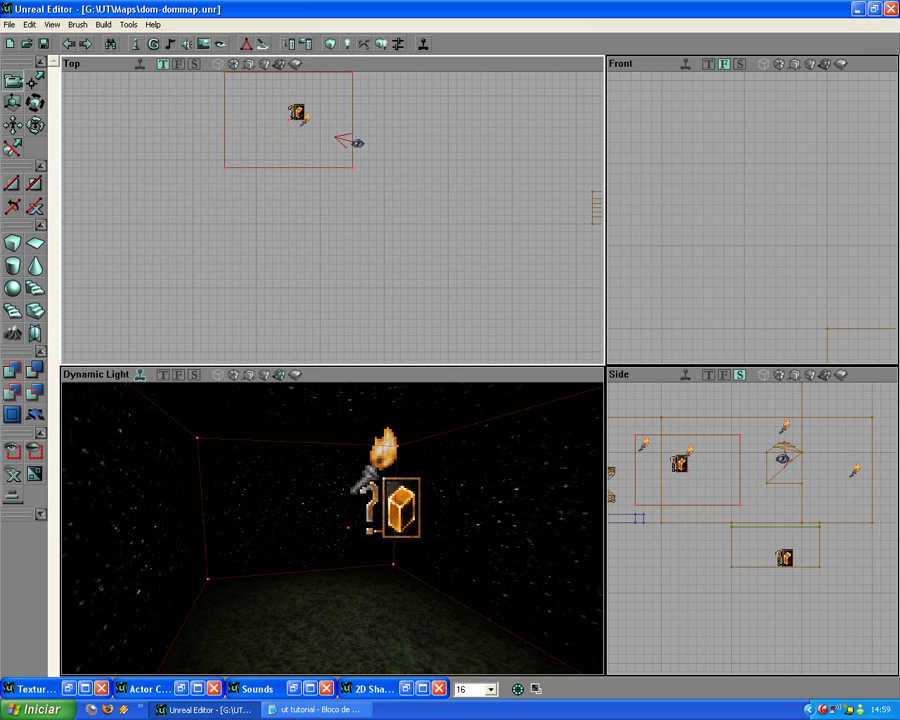
{"action": "left_click", "coordinate": [305, 120]}
{"action": "left_click_drag", "start_coordinate": [305, 119], "coordinate": [249, 103], "text": "ctrl"}
{"action": "left_click", "coordinate": [278, 531]}
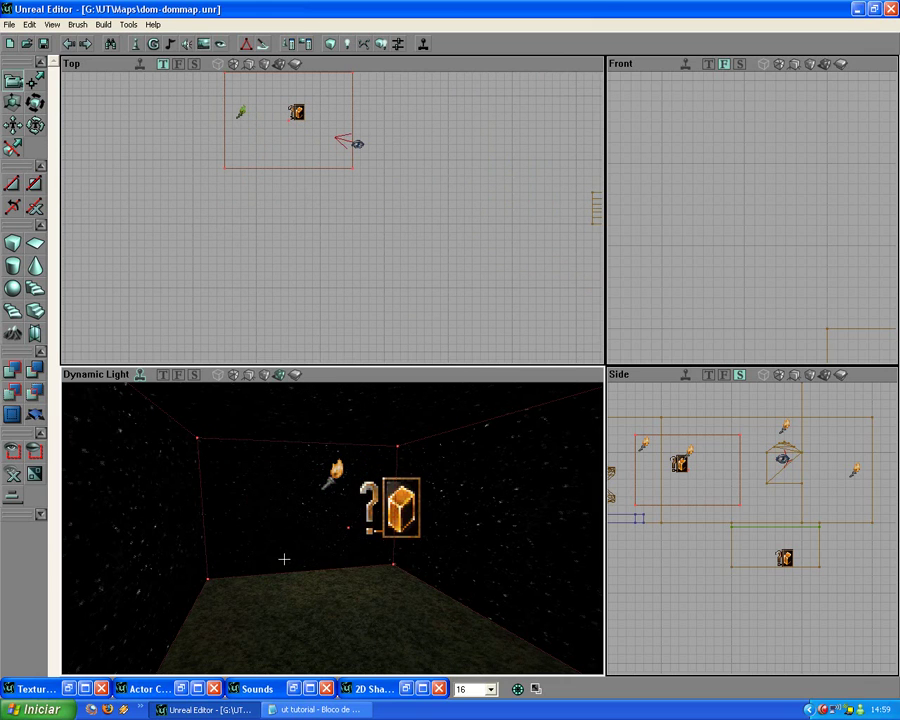
{"action": "mouse_move", "coordinate": [287, 559]}
{"action": "right_mouse_down"}
{"action": "mouse_move", "coordinate": [288, 540]}
{"action": "mouse_move", "coordinate": [289, 556]}
{"action": "right_mouse_up"}
{"action": "left_click_drag", "start_coordinate": [289, 556], "coordinate": [314, 541]}
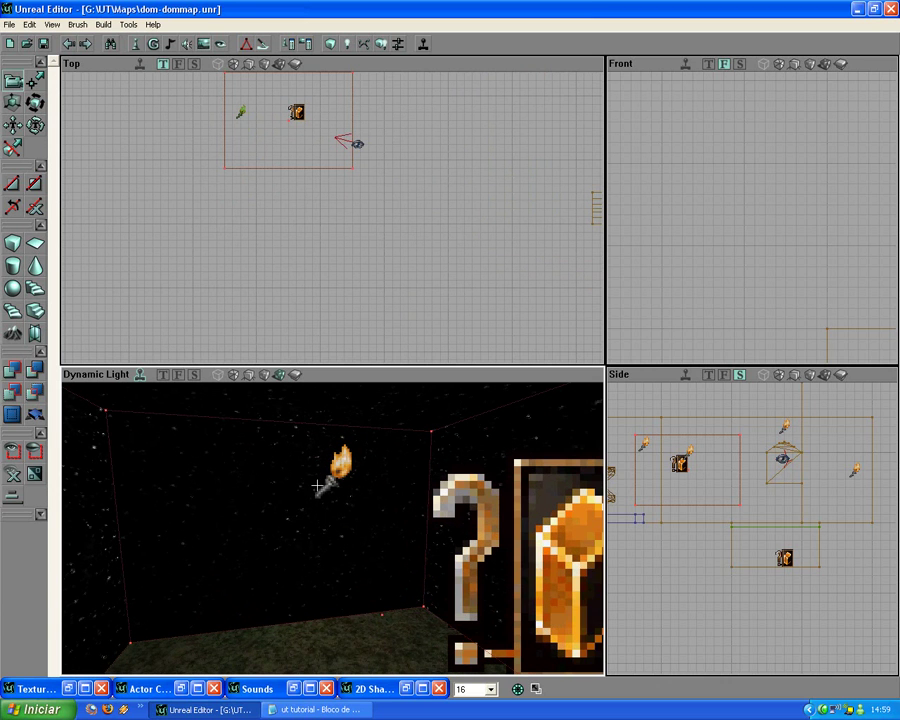
{"action": "left_click", "coordinate": [330, 469]}
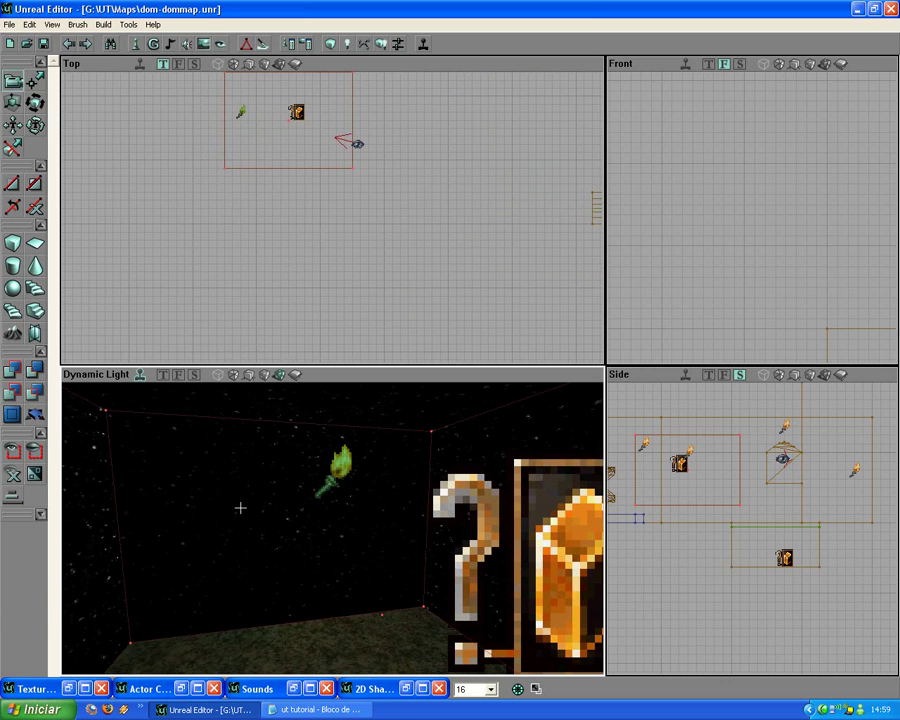
Apply the BlueSky texture from the sky group of the genfluid package to the sky box room's ceiling
{"action": "left_click_drag", "start_coordinate": [240, 508], "coordinate": [274, 528]}
{"action": "left_click", "coordinate": [273, 451]}
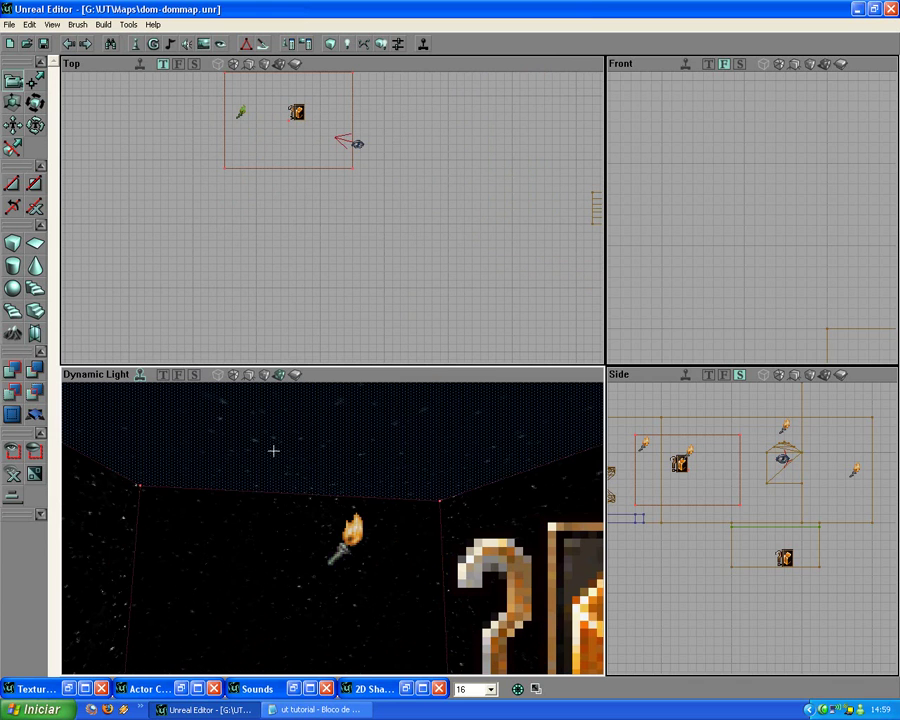
{"action": "left_click_drag", "start_coordinate": [272, 427], "coordinate": [325, 508]}
{"action": "right_click_drag", "start_coordinate": [325, 508], "coordinate": [333, 528]}
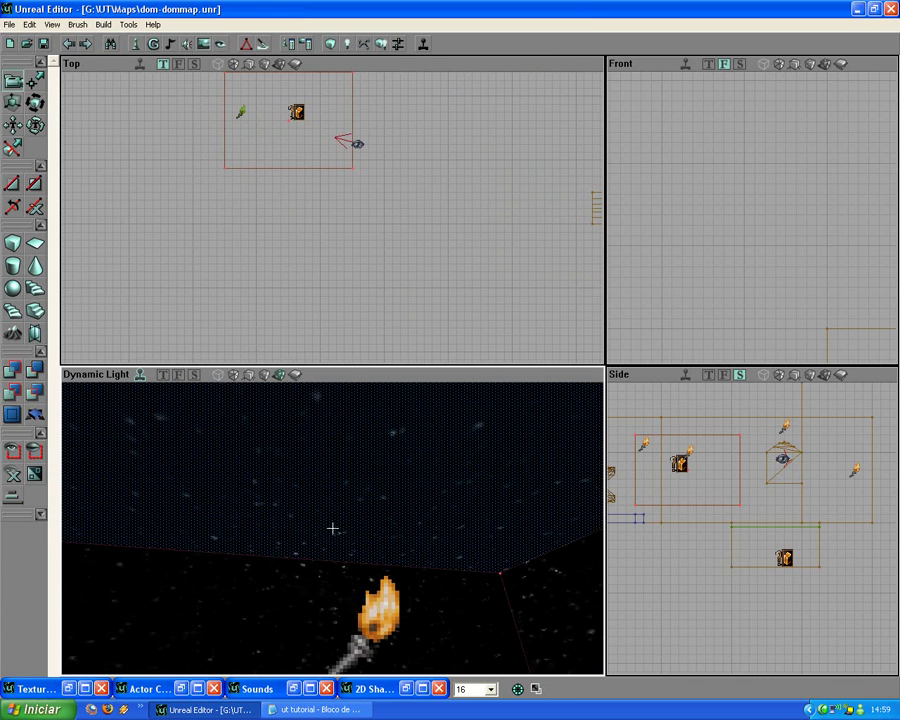
{"action": "left_click_drag", "start_coordinate": [333, 528], "coordinate": [306, 466]}
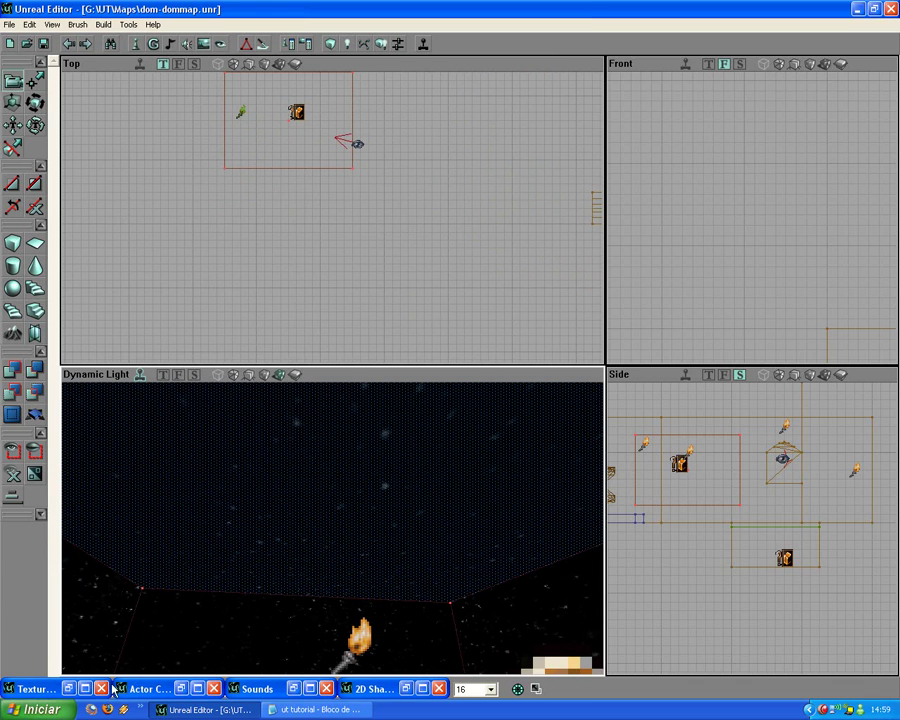
{"action": "left_click", "coordinate": [70, 688]}
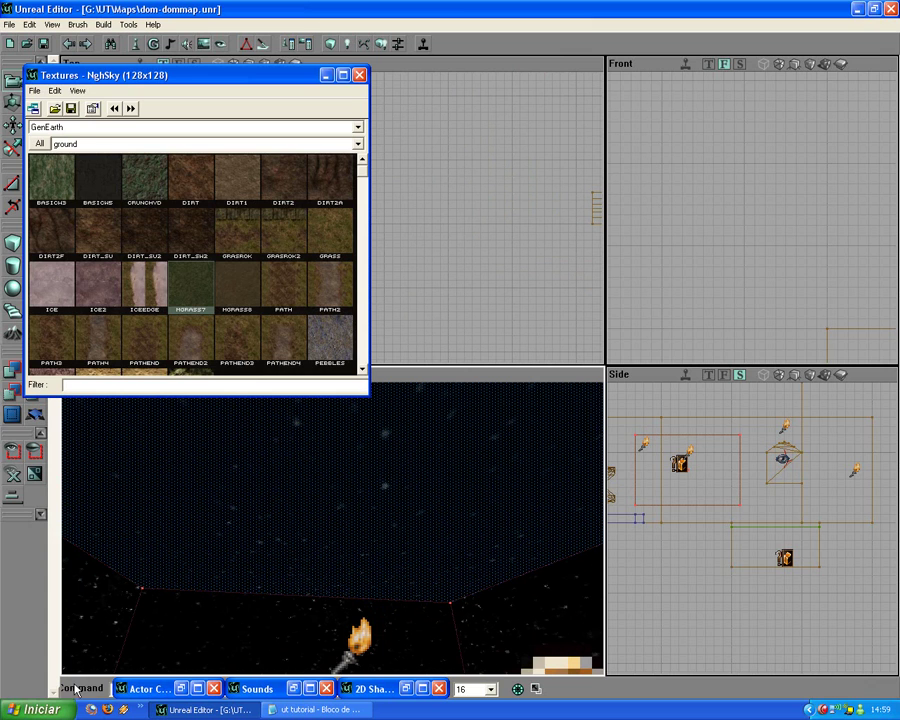
{"action": "left_click", "coordinate": [82, 130]}
{"action": "left_click", "coordinate": [80, 150]}
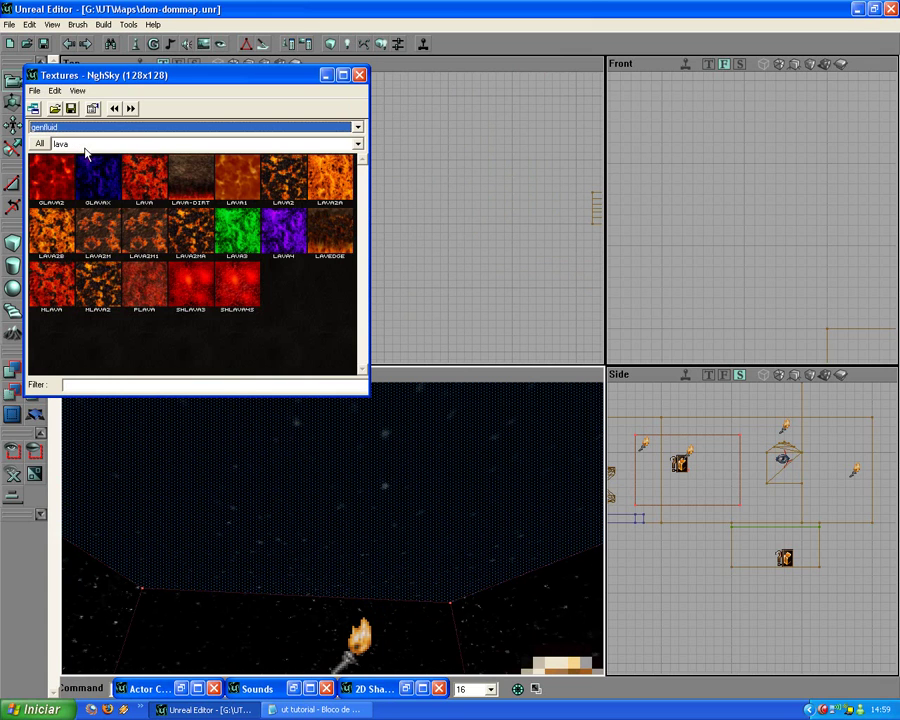
{"action": "left_click", "coordinate": [132, 109]}
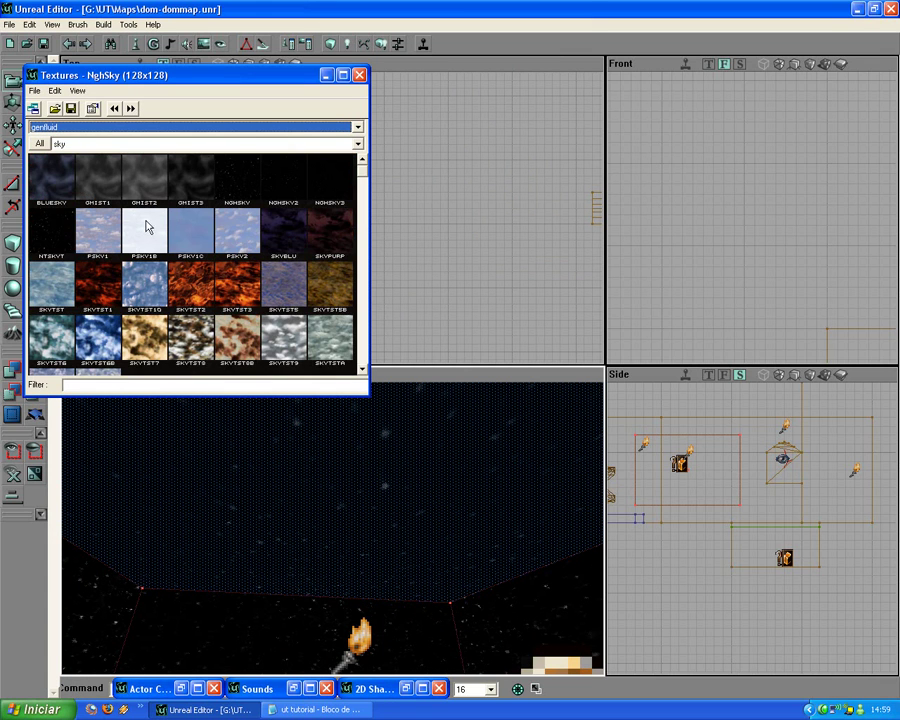
{"action": "left_click", "coordinate": [55, 181]}
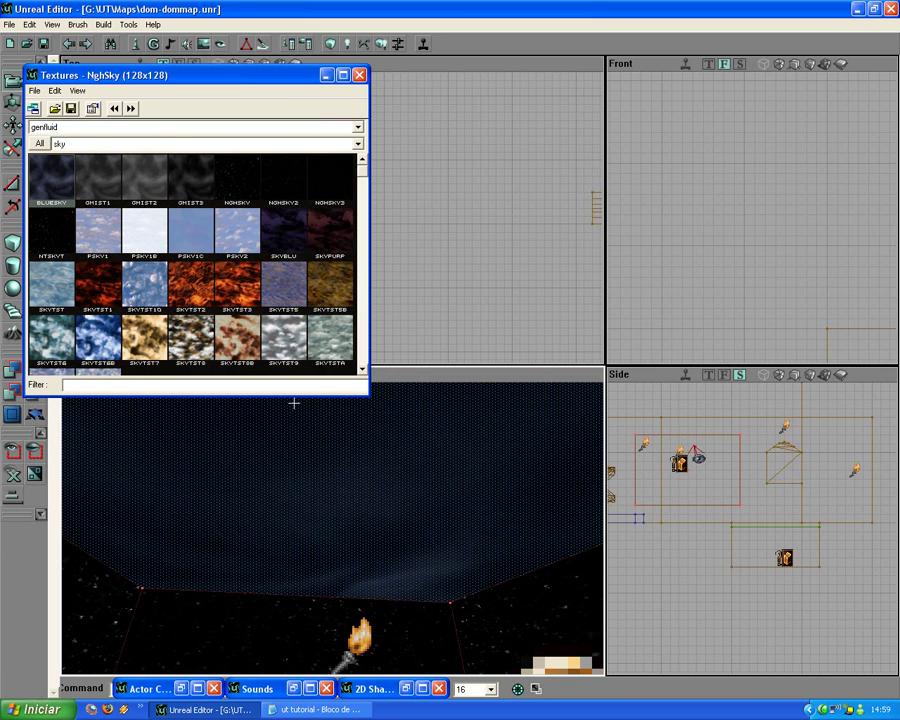
Align the BlueSky texture on the selected ceiling surface and minimize the texture browser
{"action": "right_click", "coordinate": [400, 514]}
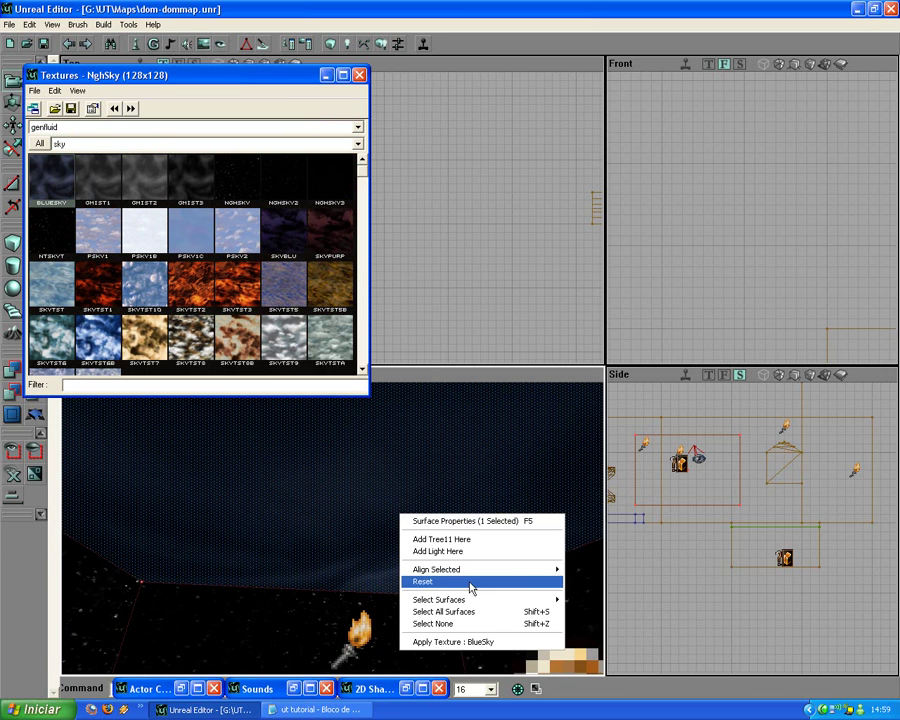
{"action": "mouse_move", "coordinate": [532, 575]}
{"action": "left_click", "coordinate": [608, 569]}
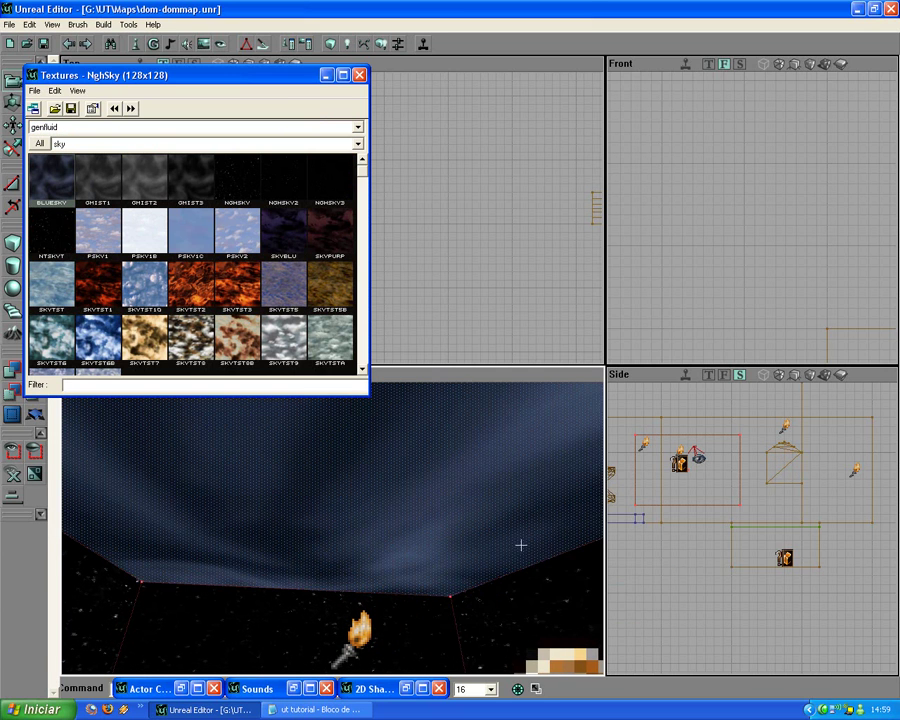
{"action": "left_click", "coordinate": [327, 75]}
Try the U-Pan and V-Pan flags on the BlueSky ceiling surface, keep only U-Pan enabled, and hide its properties
{"action": "right_click_drag", "start_coordinate": [312, 461], "coordinate": [308, 412]}
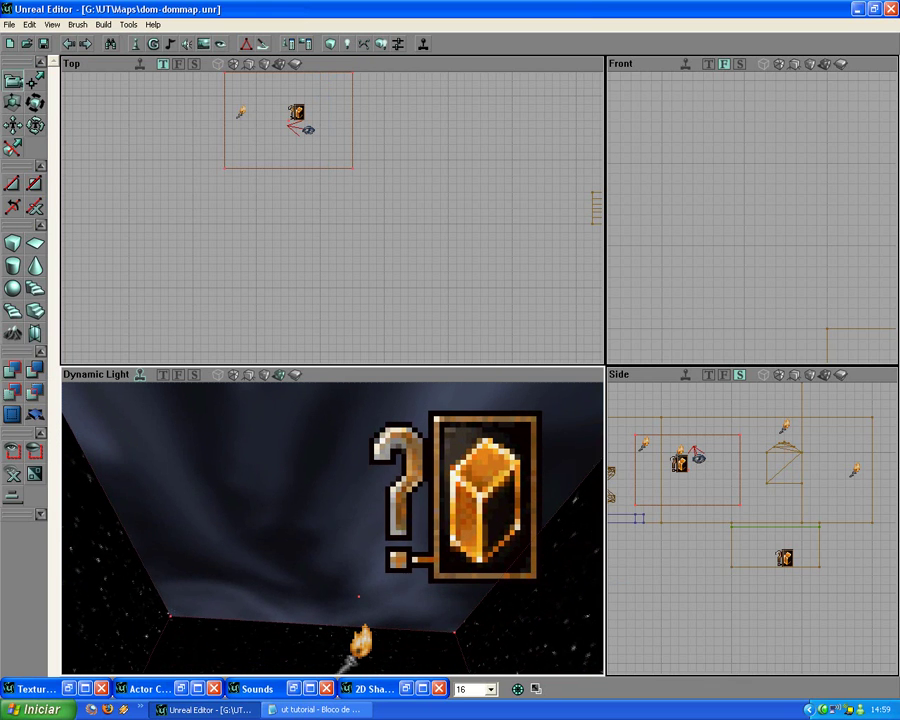
{"action": "right_click", "coordinate": [296, 456]}
{"action": "left_click", "coordinate": [306, 457]}
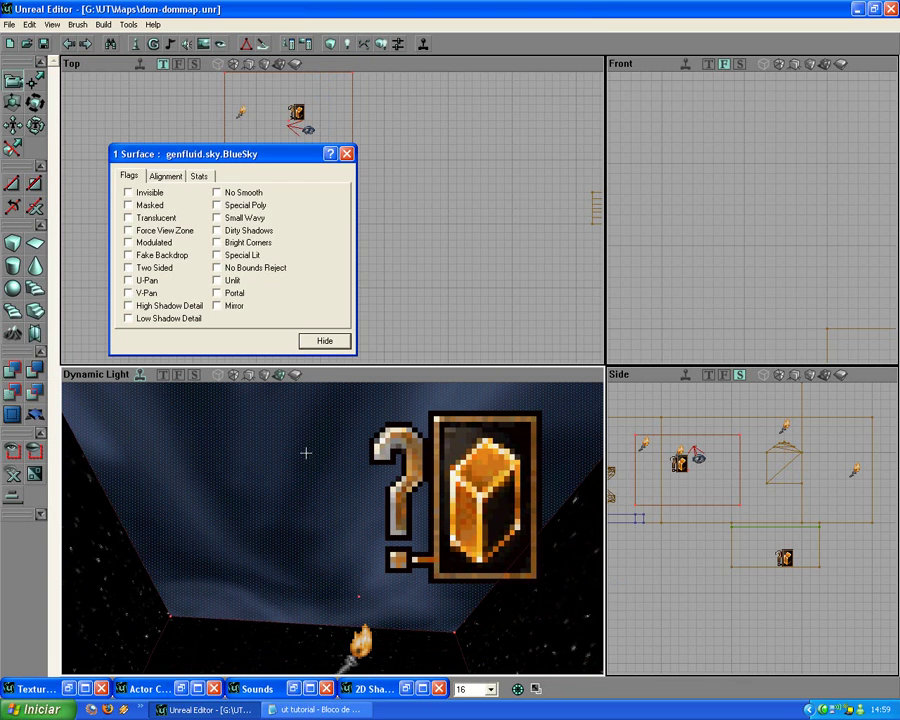
{"action": "left_click", "coordinate": [141, 282]}
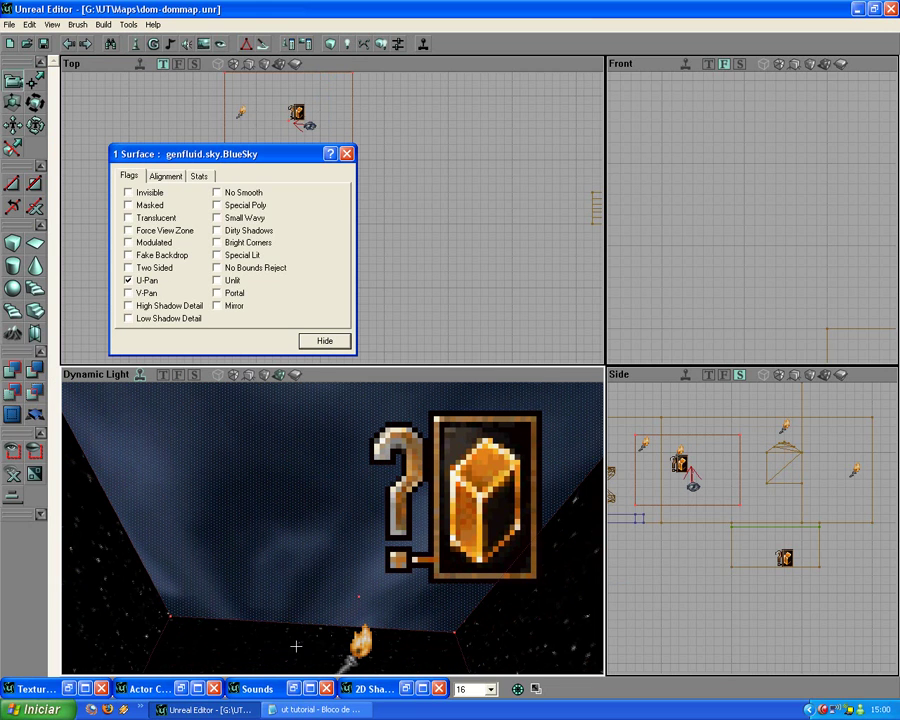
{"action": "left_click", "coordinate": [141, 283]}
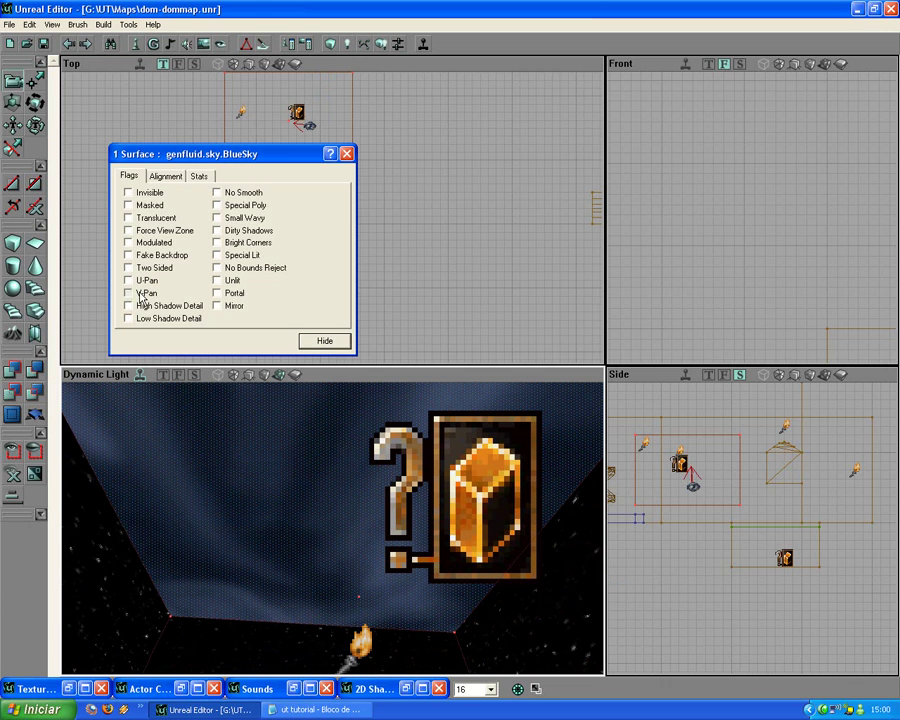
{"action": "left_click", "coordinate": [141, 296]}
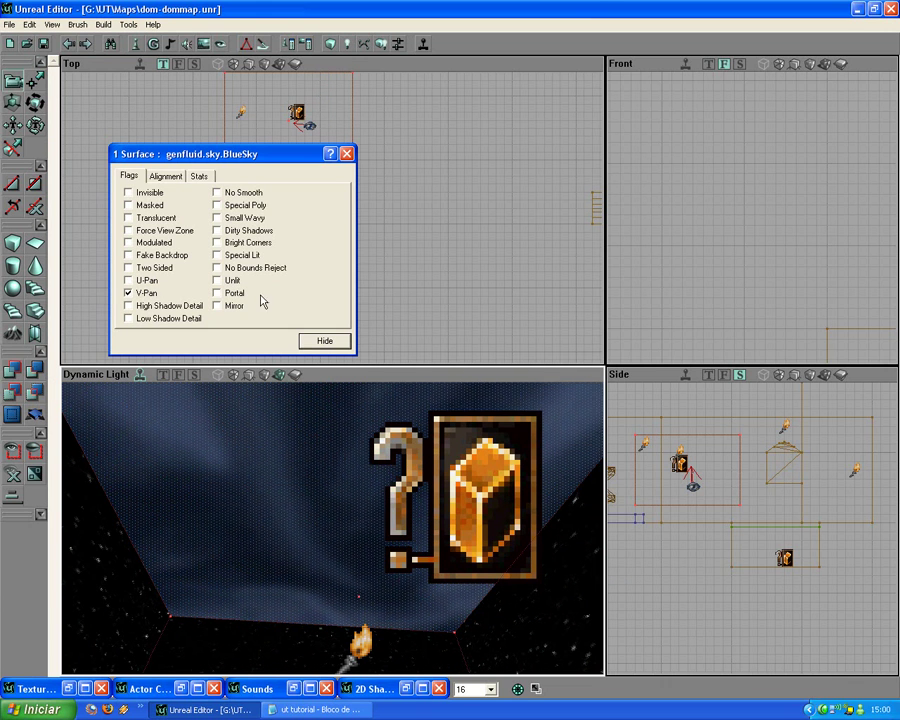
{"action": "left_click", "coordinate": [145, 281]}
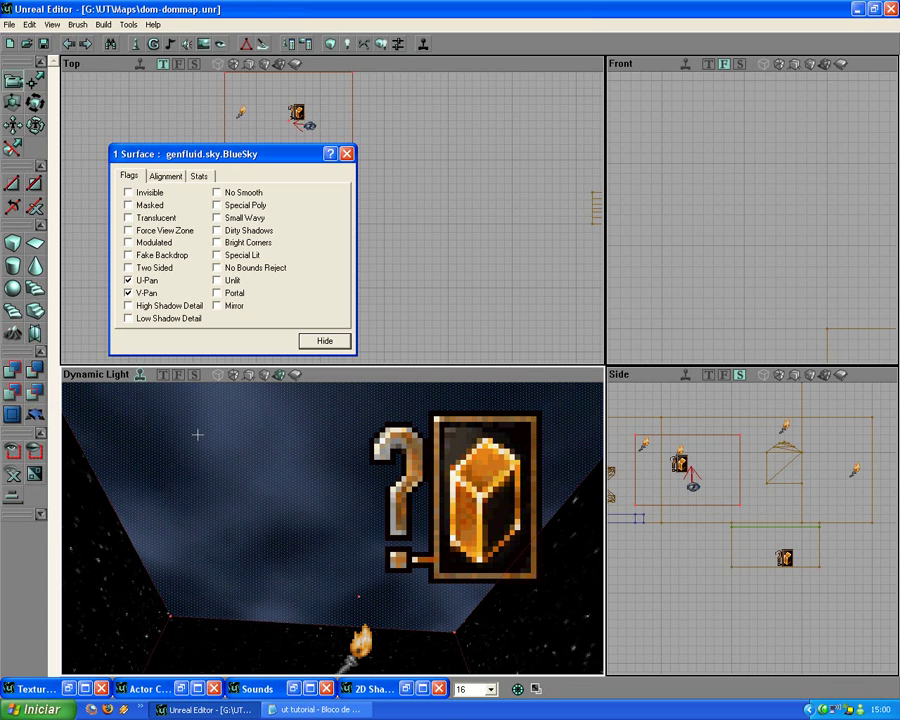
{"action": "left_click", "coordinate": [141, 296]}
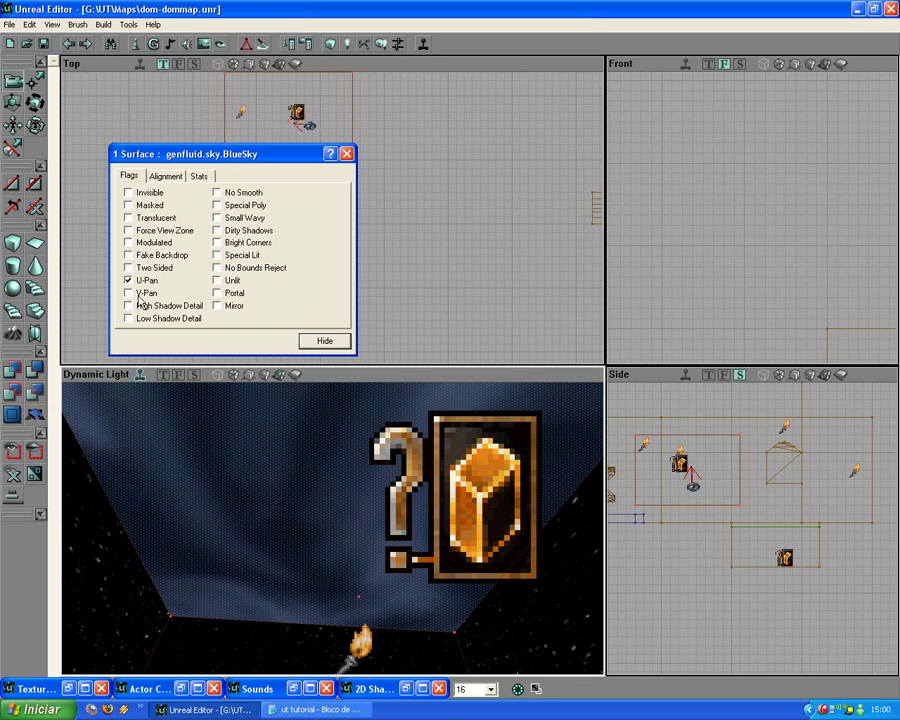
{"action": "left_click", "coordinate": [310, 341]}
Set the sky box light's color to light red (red 255, green 128, blue 128) and close its properties
{"action": "left_click", "coordinate": [247, 522]}
{"action": "right_click_drag", "start_coordinate": [247, 522], "coordinate": [237, 489]}
{"action": "left_click_drag", "start_coordinate": [237, 489], "coordinate": [297, 482]}
{"action": "left_click", "coordinate": [341, 474]}
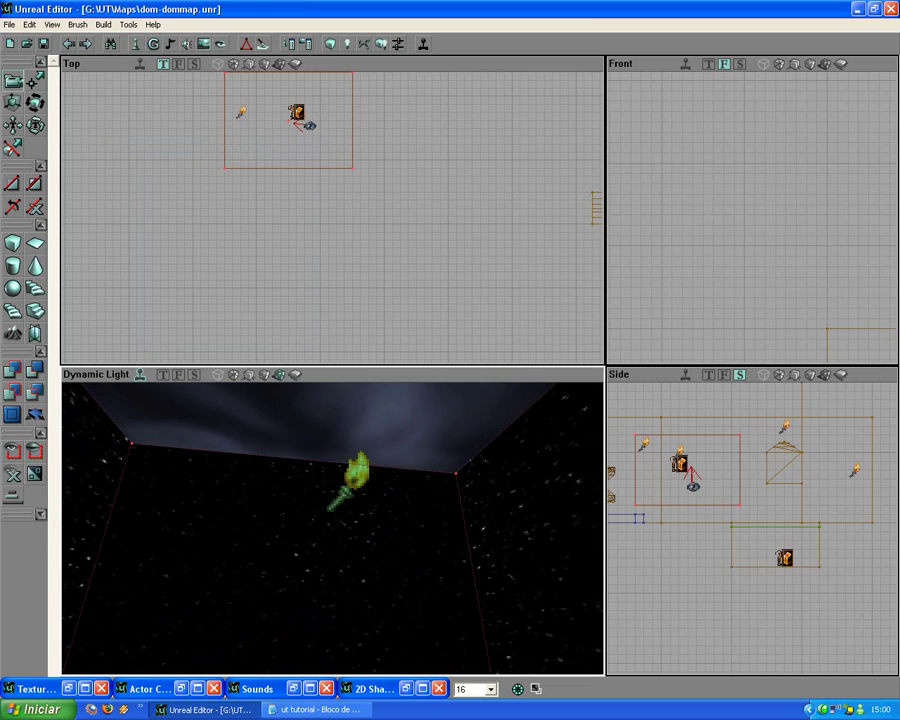
{"action": "right_click", "coordinate": [352, 472]}
{"action": "left_click", "coordinate": [390, 479]}
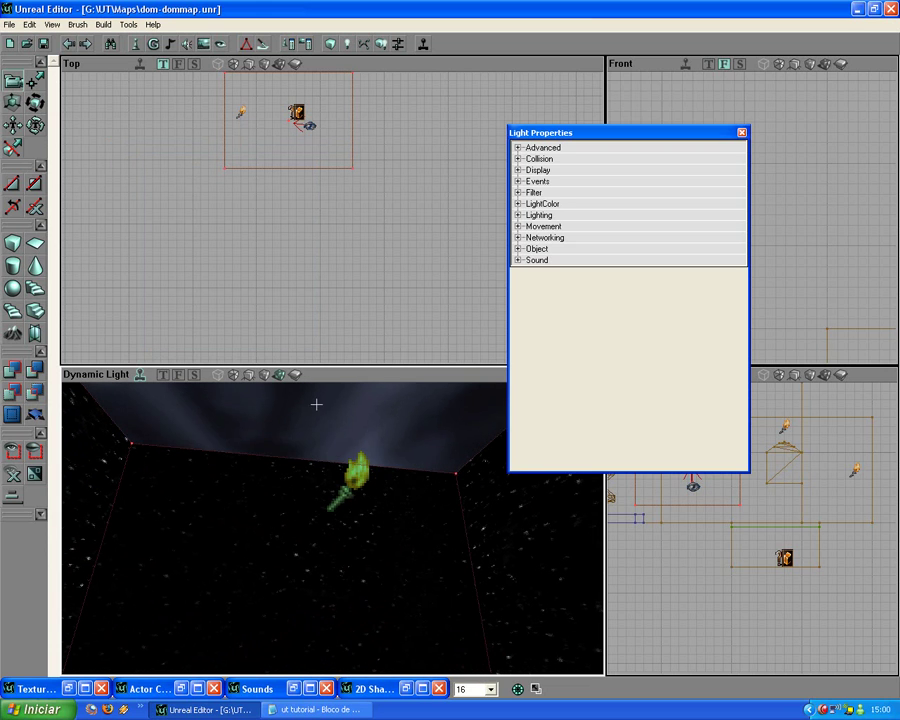
{"action": "left_click", "coordinate": [518, 204]}
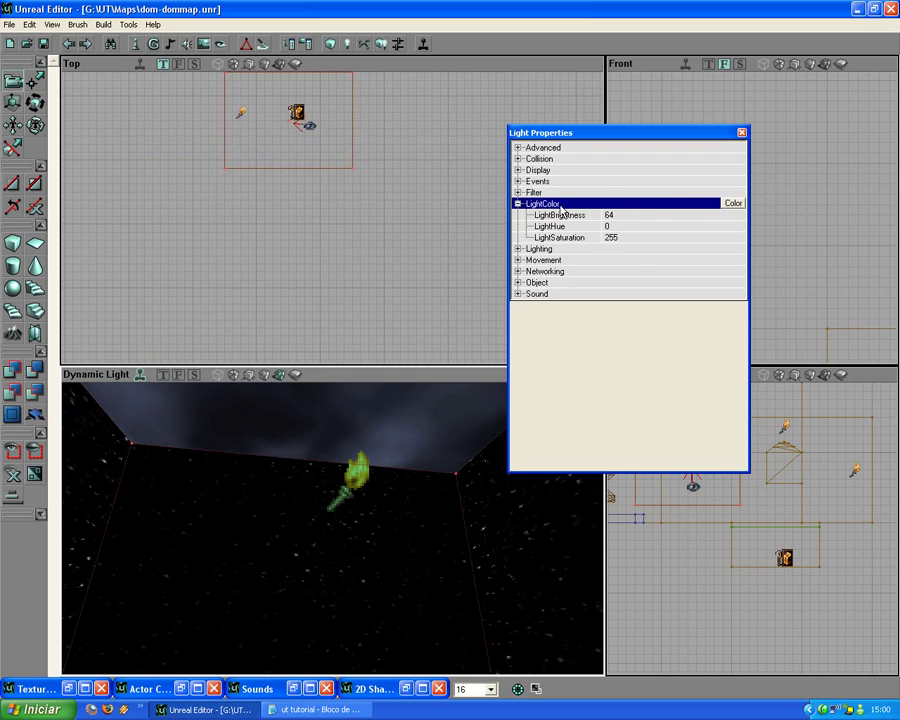
{"action": "left_click", "coordinate": [731, 203]}
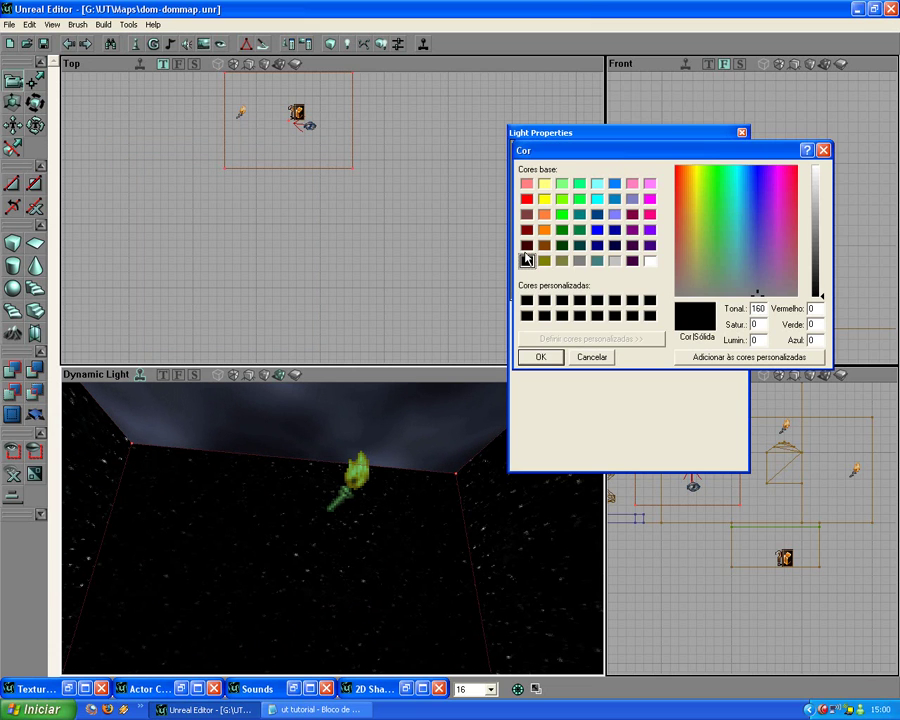
{"action": "left_click", "coordinate": [527, 183]}
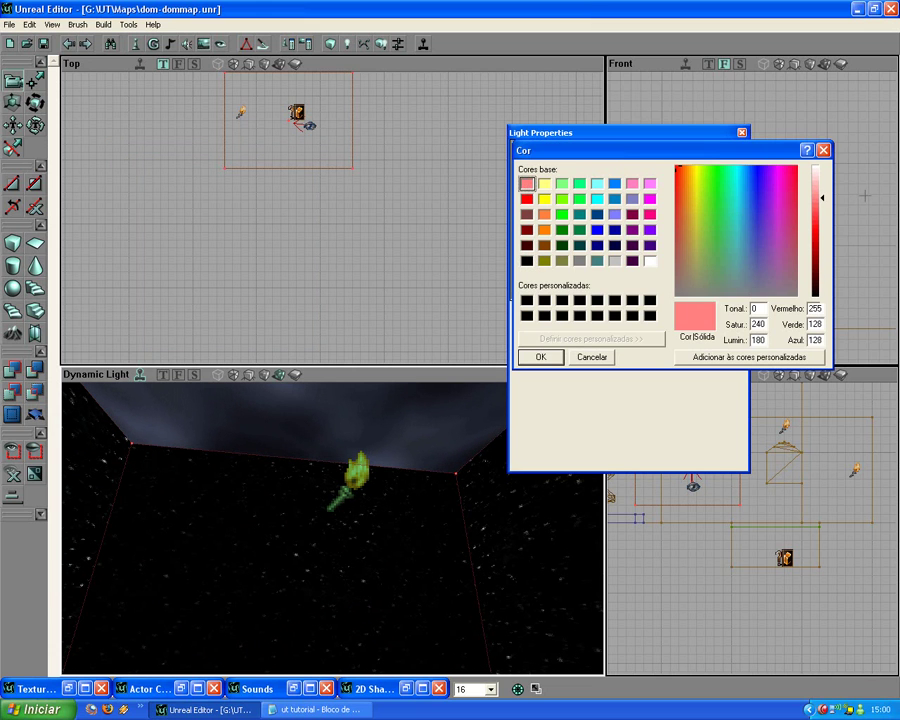
{"action": "left_click", "coordinate": [557, 360]}
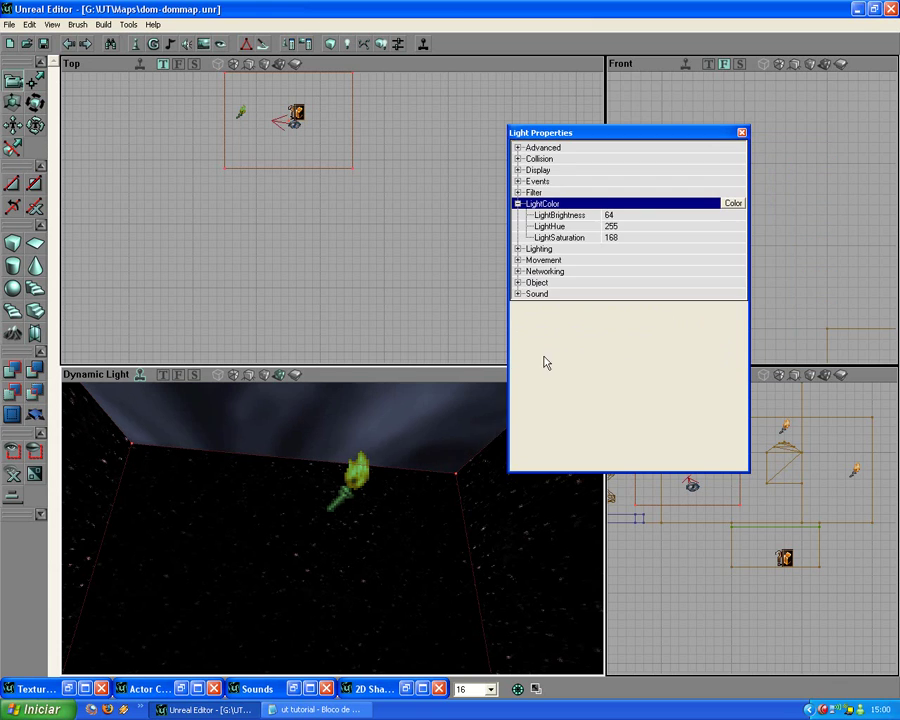
{"action": "left_click", "coordinate": [742, 132]}
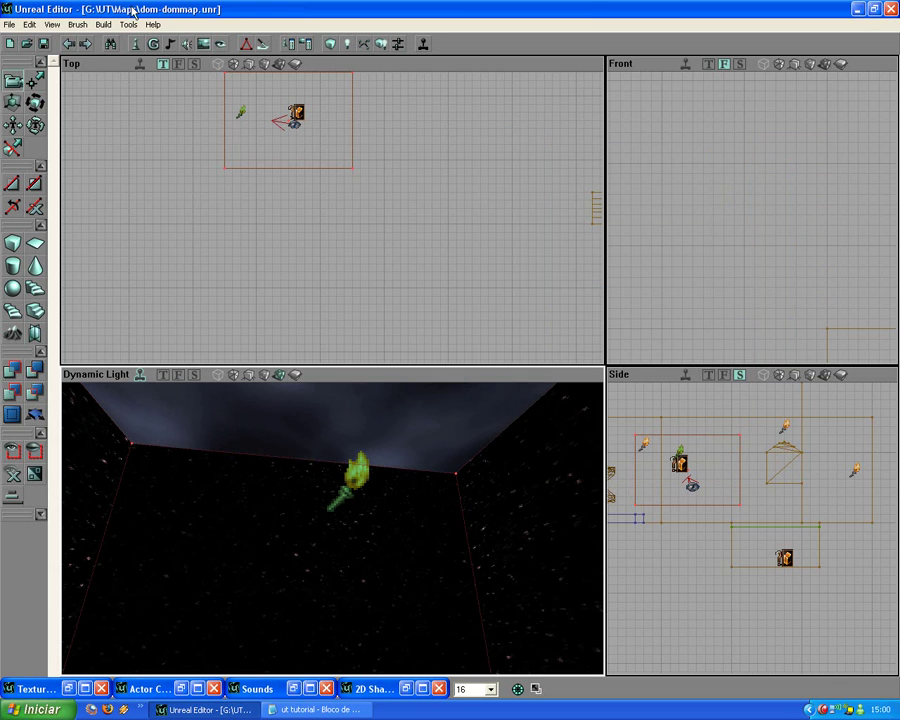
Rebuild the level and check how the colored light falls on the sky box room's ceiling
{"action": "left_click", "coordinate": [103, 24]}
{"action": "left_click", "coordinate": [118, 94]}
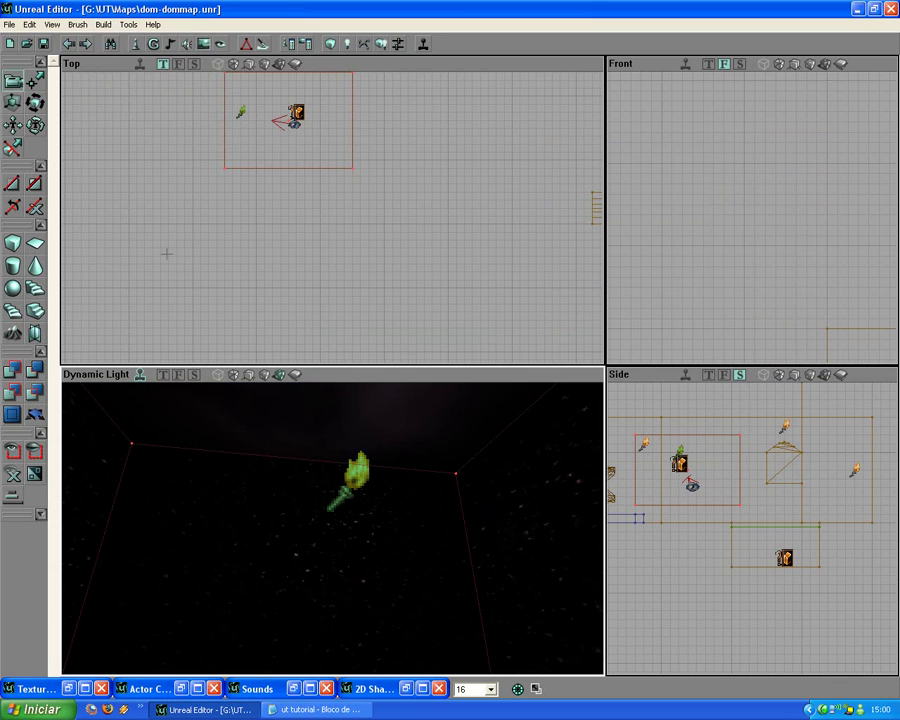
{"action": "mouse_move", "coordinate": [289, 527]}
{"action": "right_mouse_down"}
{"action": "mouse_move", "coordinate": [290, 480]}
{"action": "mouse_move", "coordinate": [293, 508]}
{"action": "right_mouse_up"}
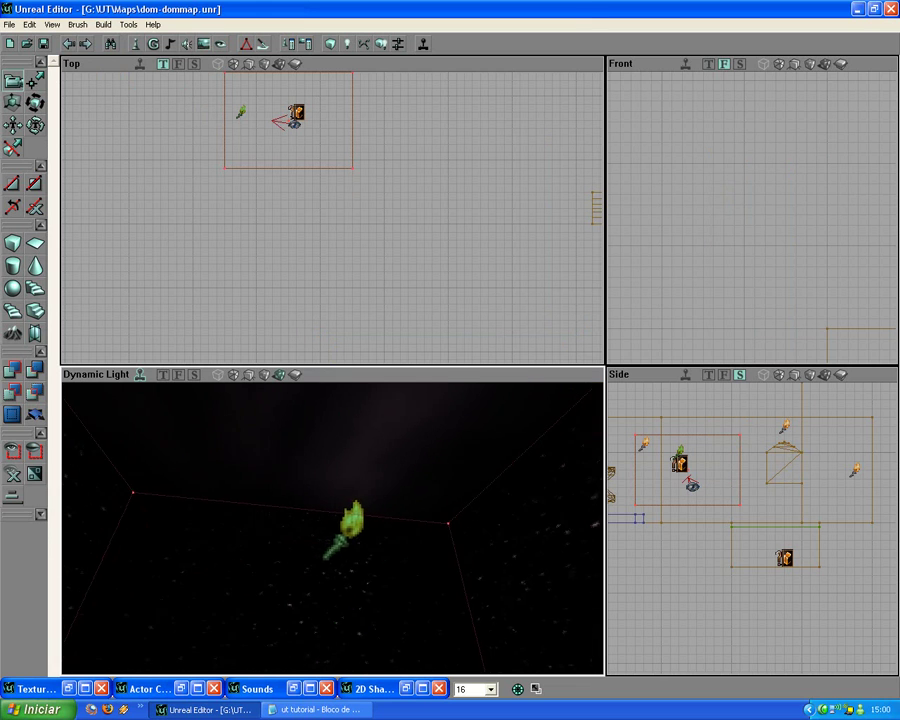
{"action": "left_click_drag", "start_coordinate": [293, 508], "coordinate": [299, 533]}
Set the sky box light's LightBrightness to 216, check the ceiling, and deselect the light
{"action": "right_click", "coordinate": [349, 331]}
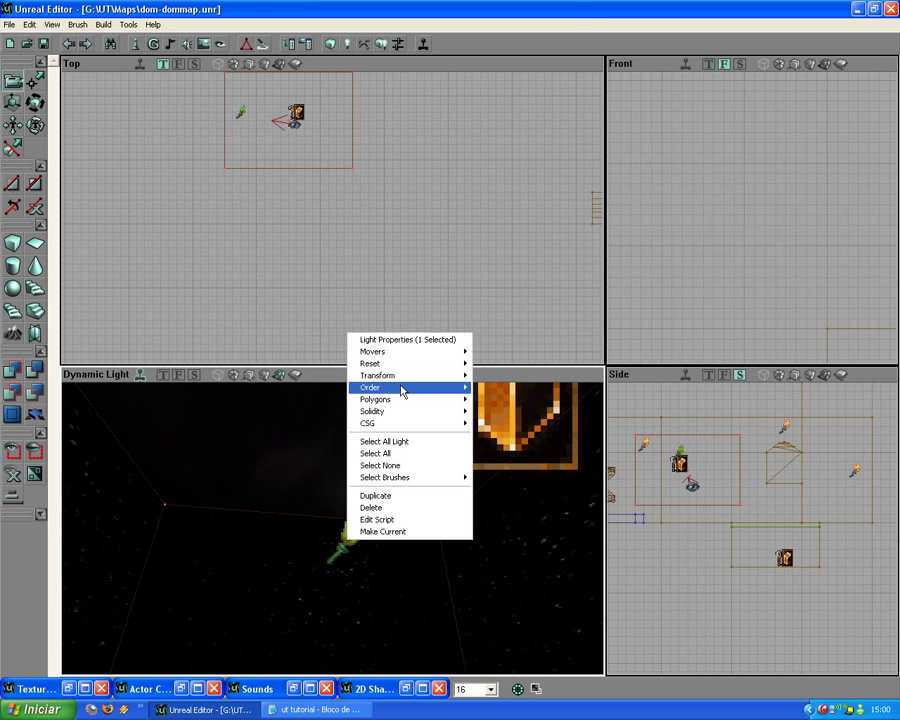
{"action": "left_click", "coordinate": [404, 337]}
{"action": "left_click", "coordinate": [518, 204]}
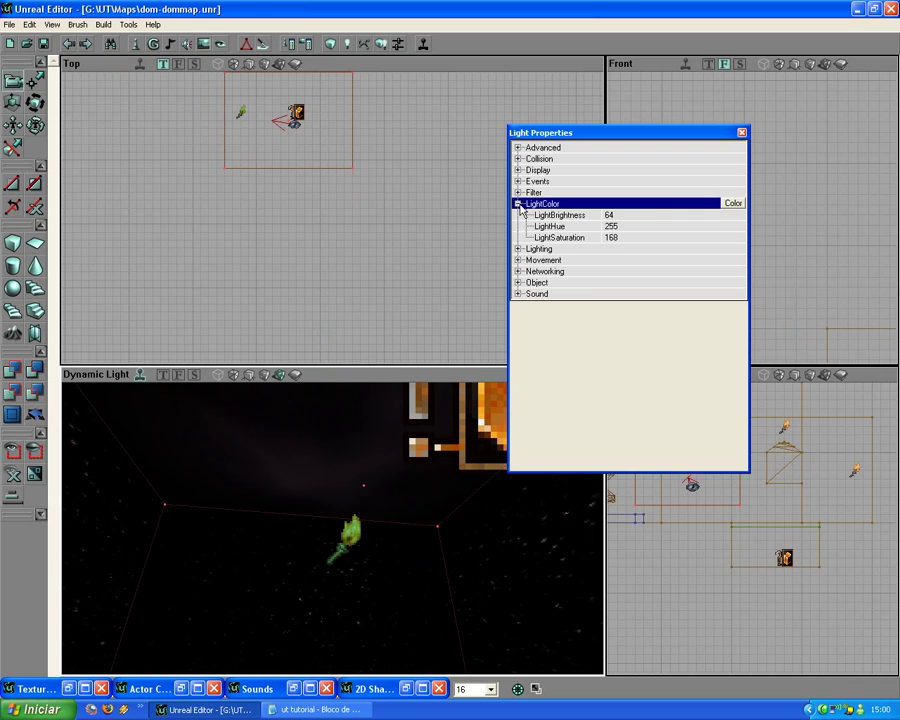
{"action": "left_click", "coordinate": [640, 216]}
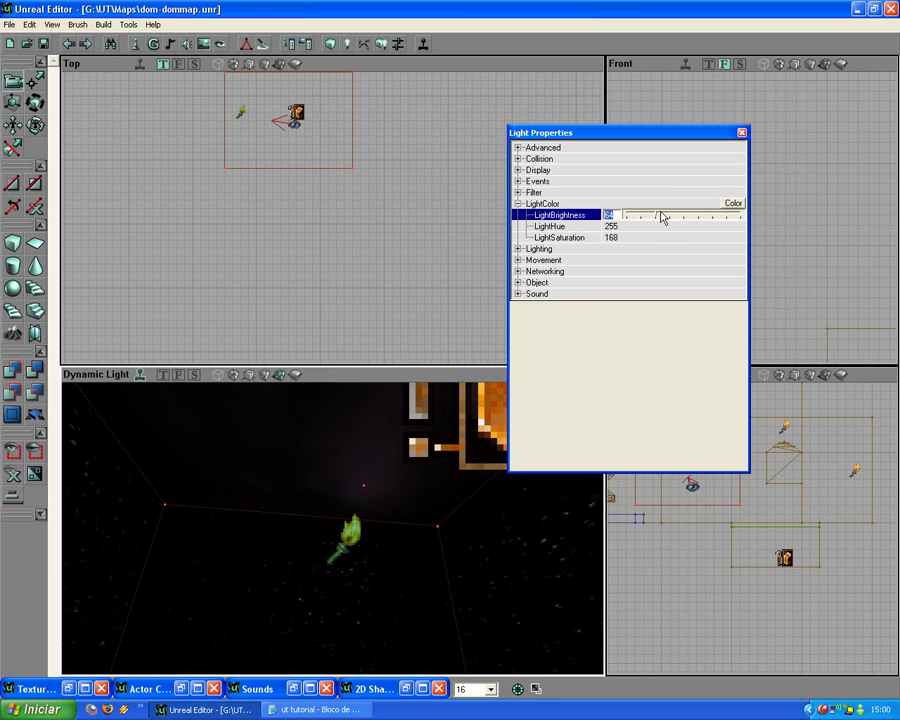
{"action": "left_click_drag", "start_coordinate": [658, 220], "coordinate": [725, 222]}
{"action": "mouse_move", "coordinate": [289, 488]}
{"action": "left_mouse_down"}
{"action": "mouse_move", "coordinate": [300, 470]}
{"action": "mouse_move", "coordinate": [285, 496]}
{"action": "left_mouse_up"}
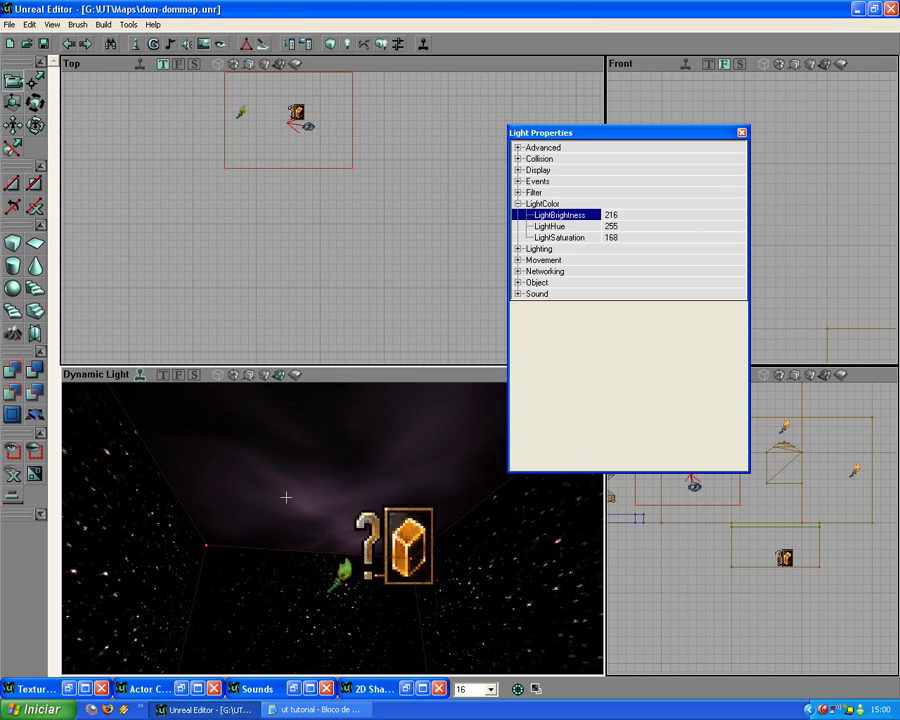
{"action": "left_click", "coordinate": [279, 490]}
{"action": "left_click", "coordinate": [276, 483]}
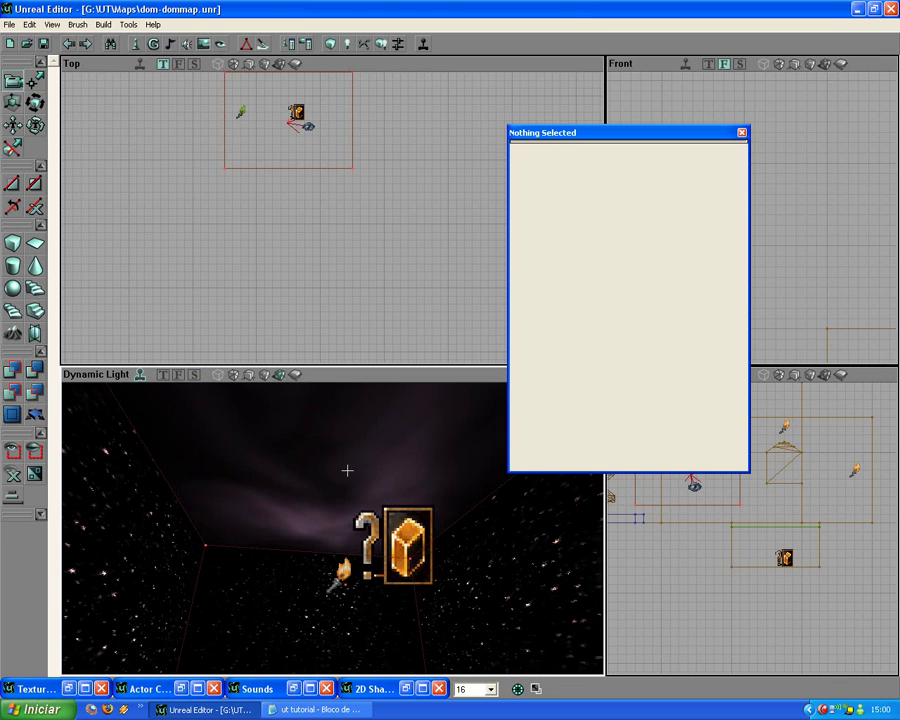
Close the empty properties window and examine the starry walls and cloud ceiling of the sky box through the room's arched opening
{"action": "left_click", "coordinate": [744, 132]}
{"action": "right_click_drag", "start_coordinate": [400, 504], "coordinate": [372, 447]}
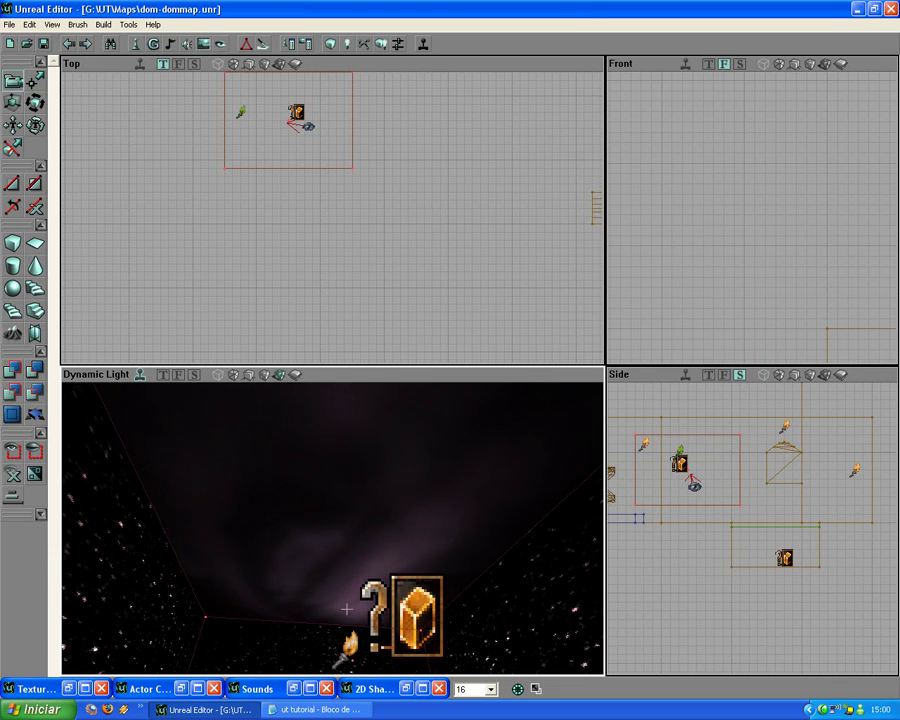
{"action": "left_click_drag", "start_coordinate": [372, 447], "coordinate": [331, 525]}
{"action": "right_click_drag", "start_coordinate": [331, 525], "coordinate": [317, 512]}
{"action": "left_click_drag", "start_coordinate": [317, 512], "coordinate": [120, 502]}
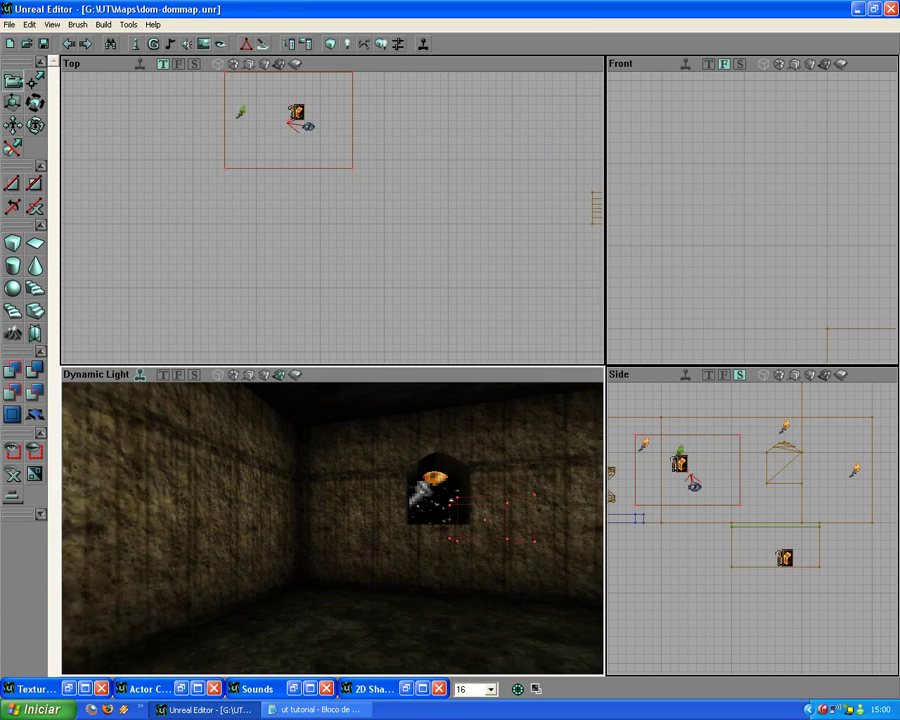
{"action": "right_click_drag", "start_coordinate": [120, 502], "coordinate": [135, 492]}
{"action": "left_click_drag", "start_coordinate": [135, 492], "coordinate": [140, 392]}
{"action": "right_click_drag", "start_coordinate": [140, 392], "coordinate": [140, 384]}
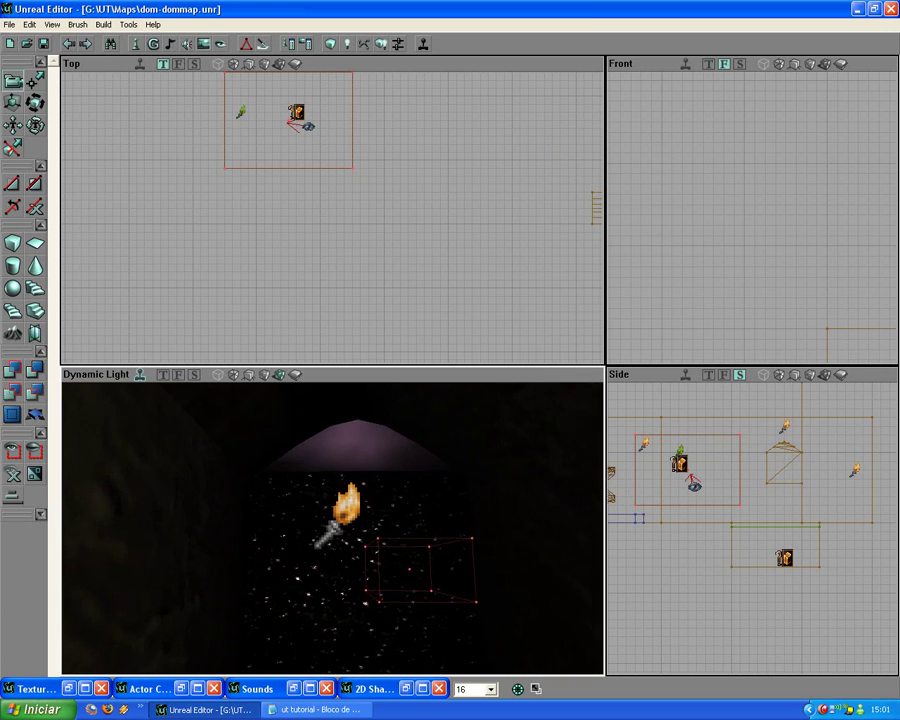
{"action": "mouse_move", "coordinate": [333, 528]}
{"action": "right_mouse_down"}
{"action": "mouse_move", "coordinate": [333, 545]}
{"action": "mouse_move", "coordinate": [335, 460]}
{"action": "mouse_move", "coordinate": [335, 550]}
{"action": "right_mouse_up"}
{"action": "left_click_drag", "start_coordinate": [215, 398], "coordinate": [185, 467]}
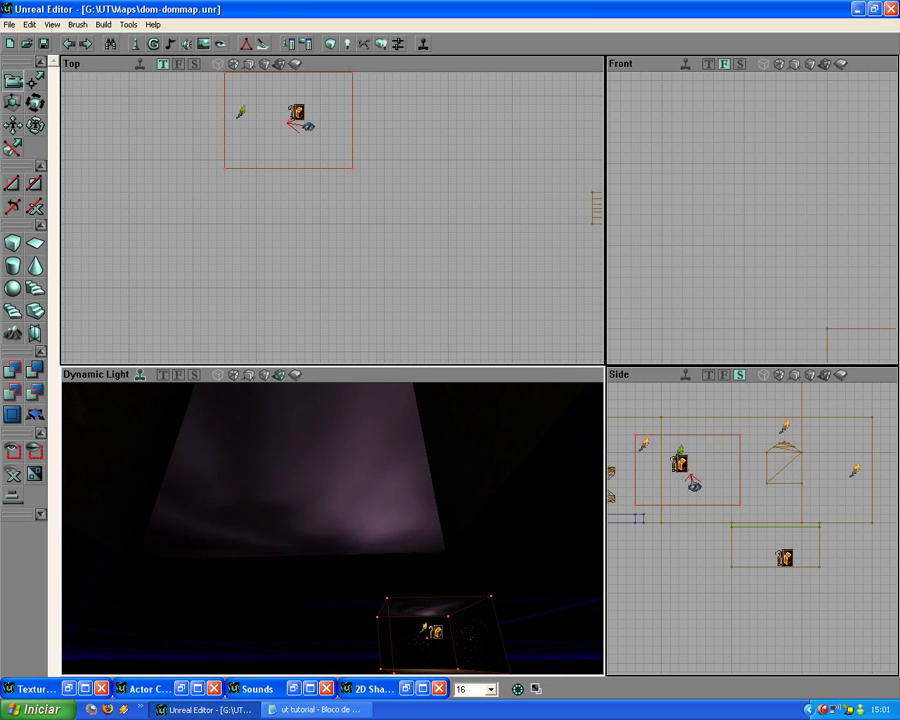
{"action": "left_click_drag", "start_coordinate": [273, 420], "coordinate": [273, 507]}
{"action": "right_click_drag", "start_coordinate": [273, 507], "coordinate": [273, 550]}
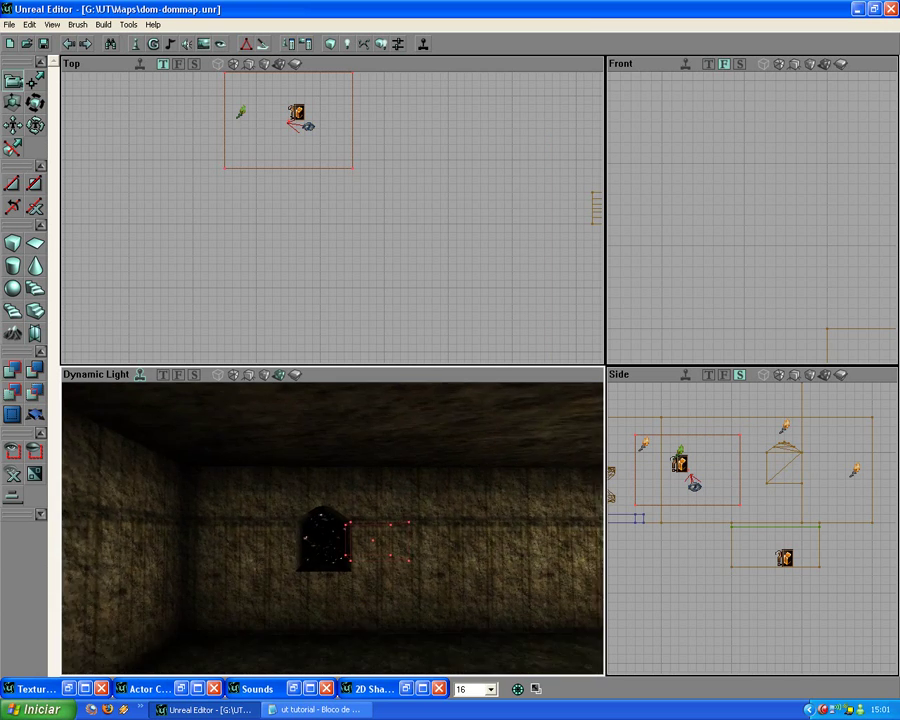
{"action": "mouse_move", "coordinate": [195, 520]}
{"action": "left_mouse_down"}
{"action": "mouse_move", "coordinate": [195, 440]}
{"action": "mouse_move", "coordinate": [214, 490]}
{"action": "mouse_move", "coordinate": [214, 440]}
{"action": "left_mouse_up"}
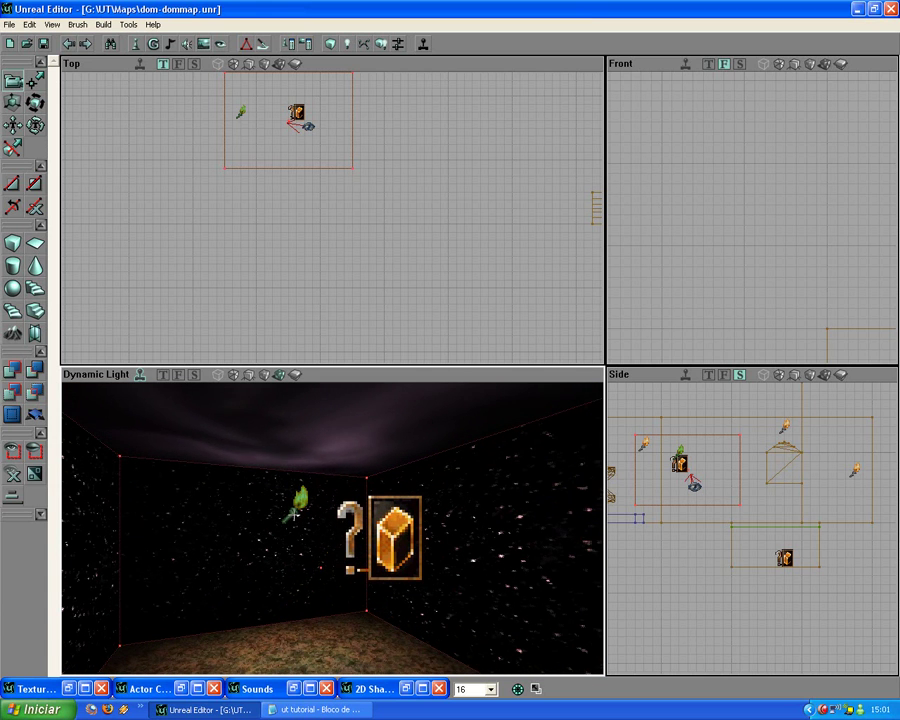
{"action": "right_click", "coordinate": [281, 527]}
{"action": "left_click", "coordinate": [311, 536]}
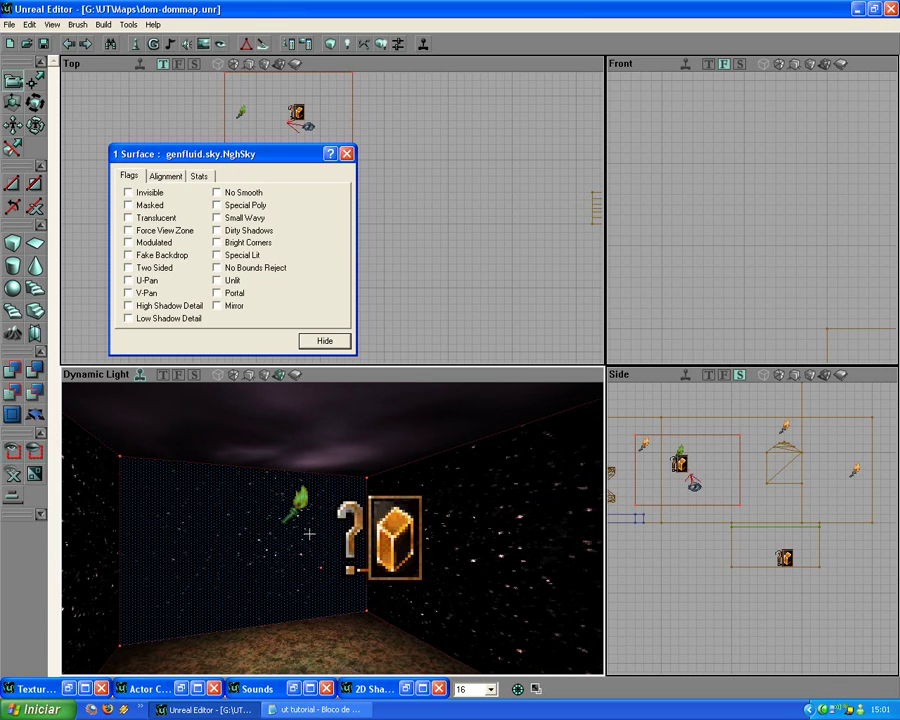
{"action": "left_click", "coordinate": [298, 510]}
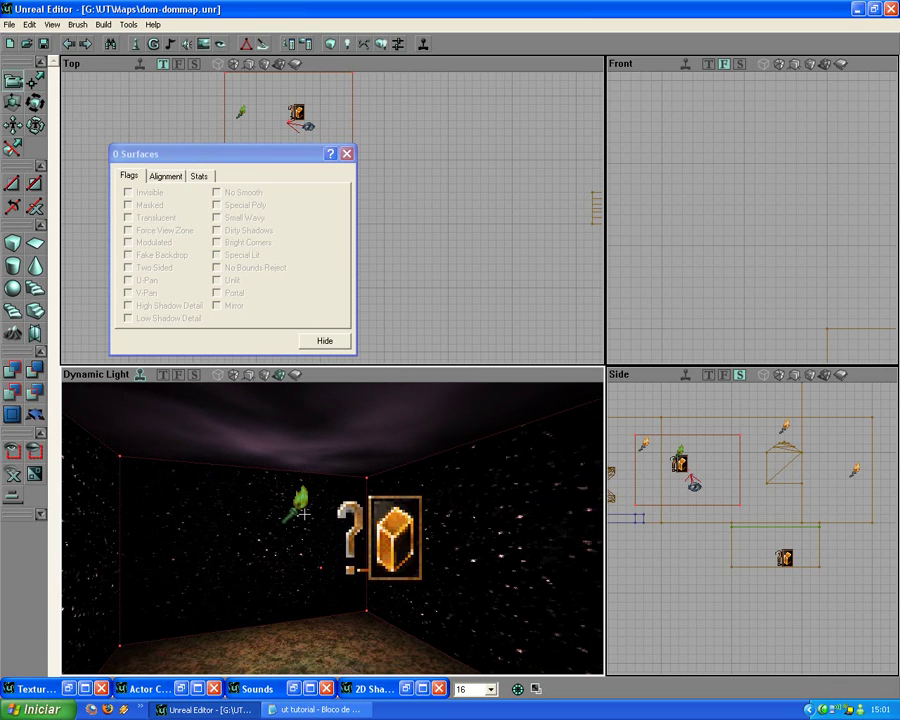
{"action": "left_click", "coordinate": [347, 154]}
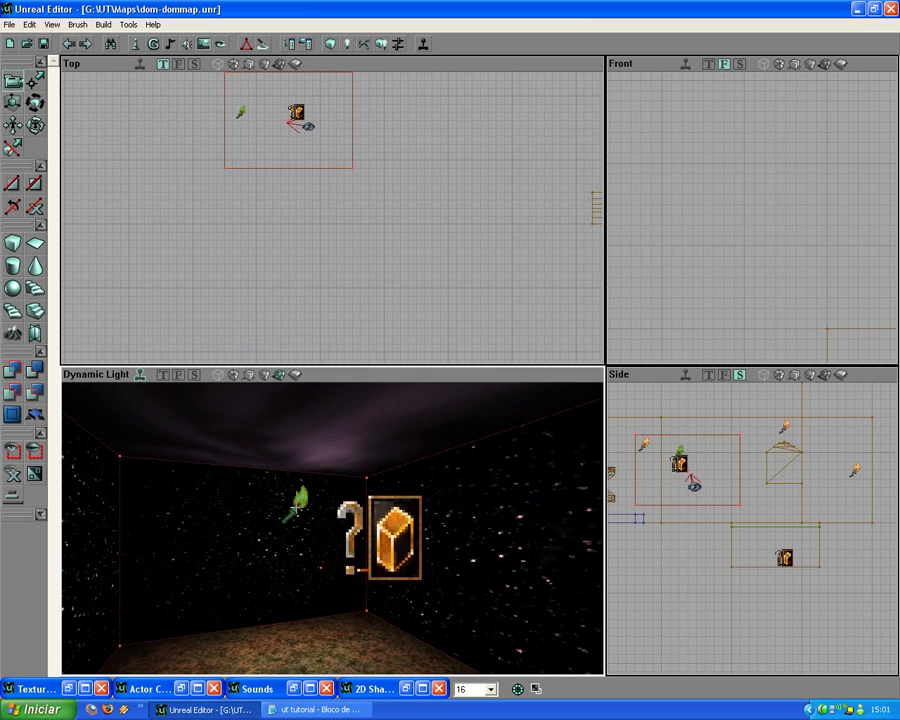
In the sky box light's Lighting properties, try the LE_TorchWaver and LE_Cylinder light effects, and set LightEffect to LE_Disco
{"action": "right_click", "coordinate": [297, 512]}
{"action": "left_click", "coordinate": [330, 515]}
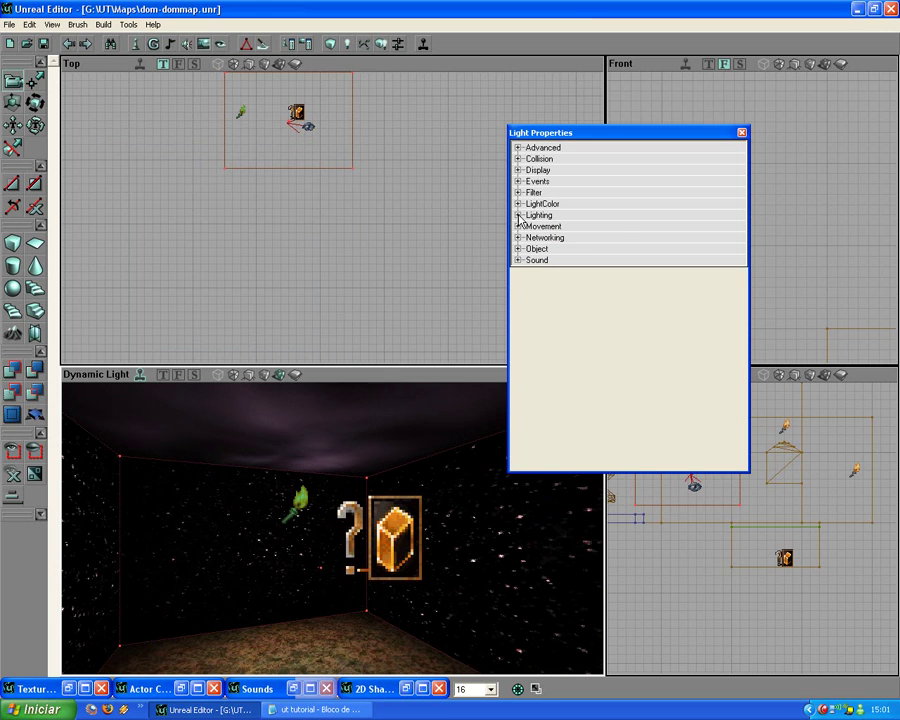
{"action": "left_click", "coordinate": [518, 215]}
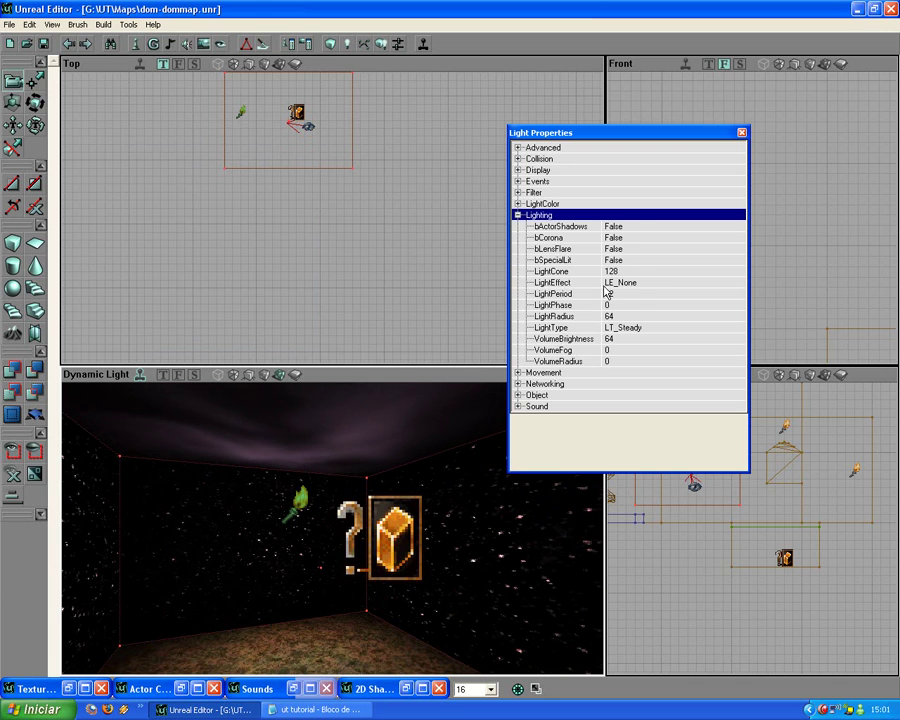
{"action": "left_click", "coordinate": [640, 286]}
{"action": "left_click", "coordinate": [736, 283]}
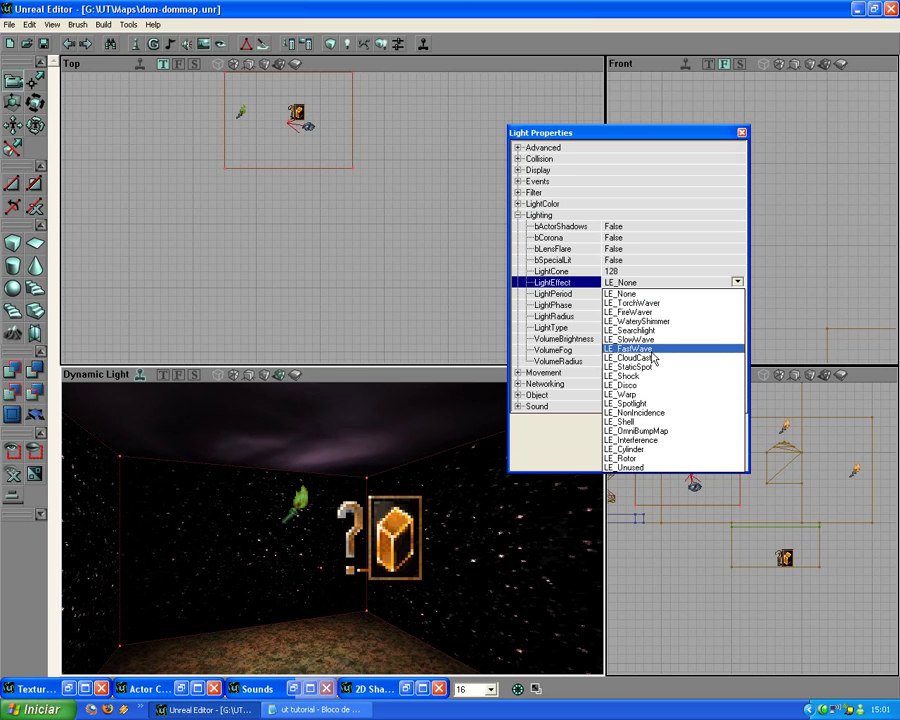
{"action": "left_click", "coordinate": [664, 303]}
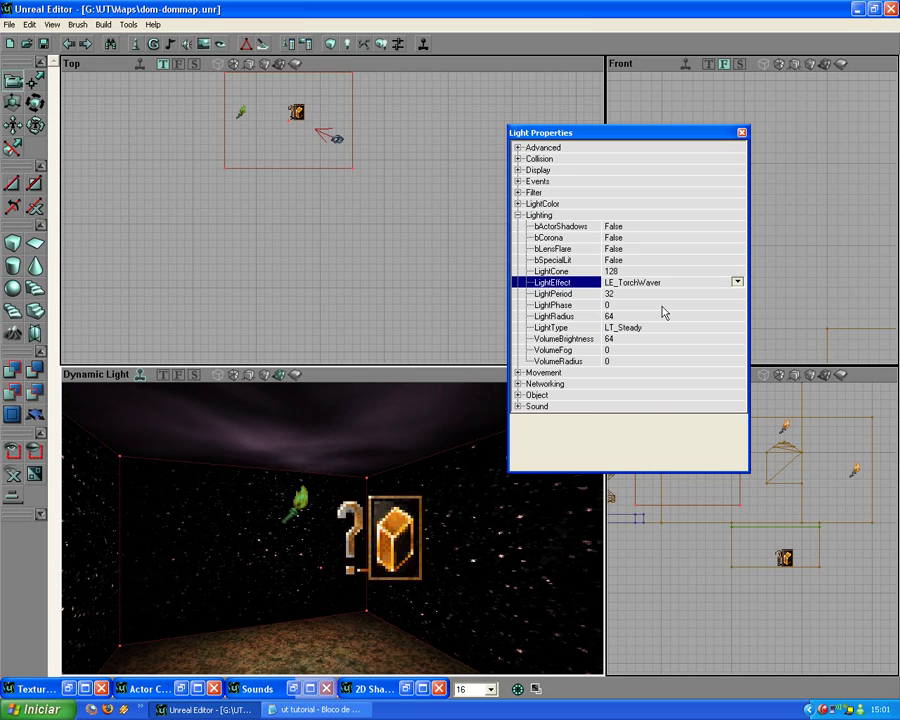
{"action": "left_click", "coordinate": [737, 283]}
{"action": "left_click", "coordinate": [632, 457]}
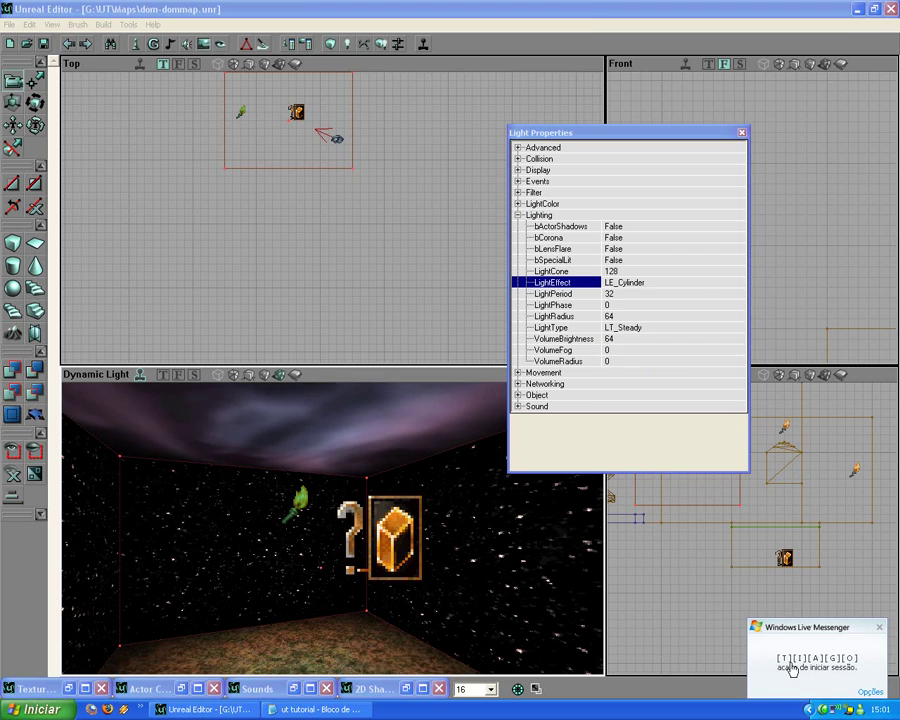
{"action": "left_click", "coordinate": [701, 283]}
{"action": "left_click", "coordinate": [737, 283]}
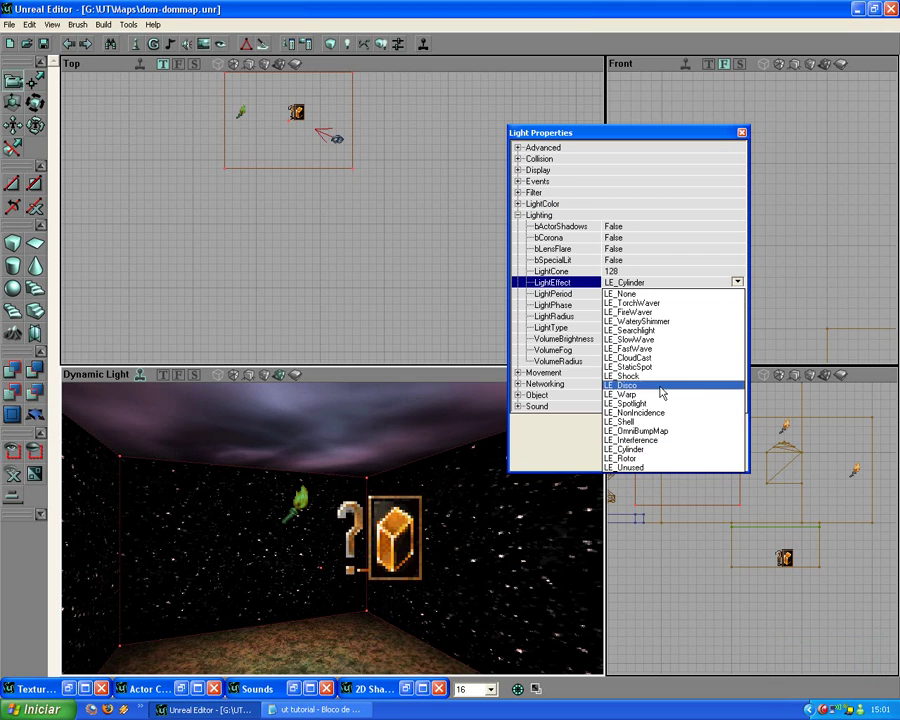
{"action": "left_click", "coordinate": [660, 386]}
Try the LT_Blink and LT_Flicker light types on the sky box light and check the flickering through the arched opening
{"action": "left_click", "coordinate": [668, 328]}
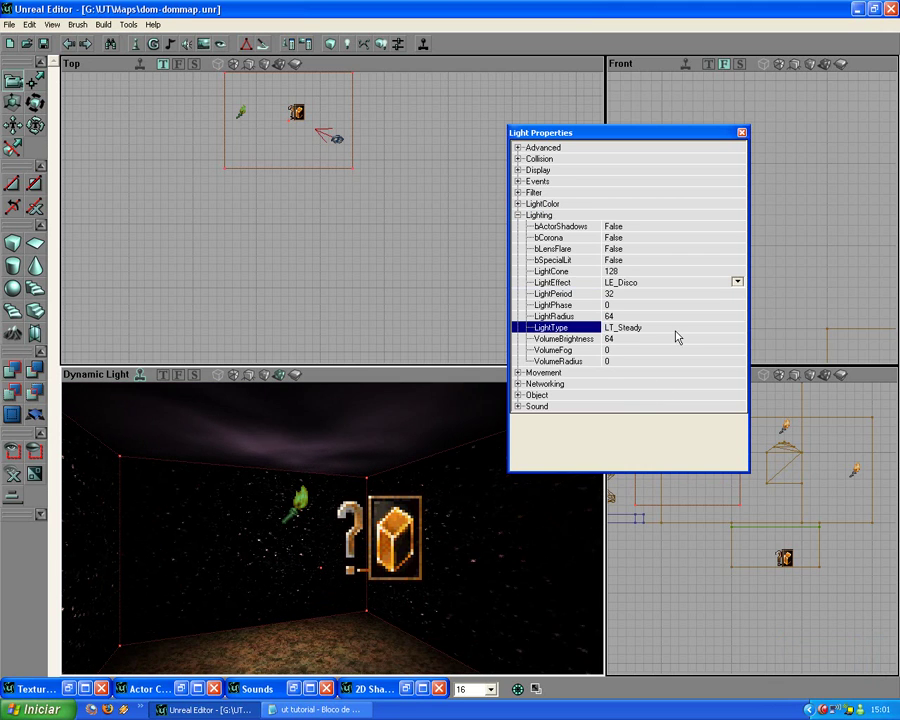
{"action": "left_click", "coordinate": [737, 327]}
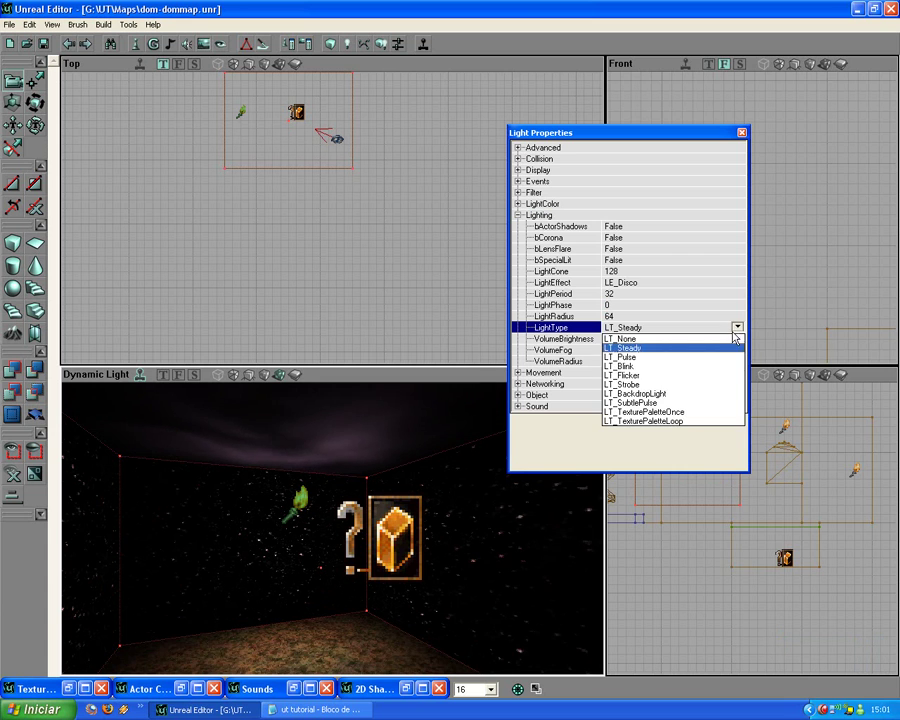
{"action": "left_click", "coordinate": [643, 367]}
{"action": "left_click", "coordinate": [738, 327]}
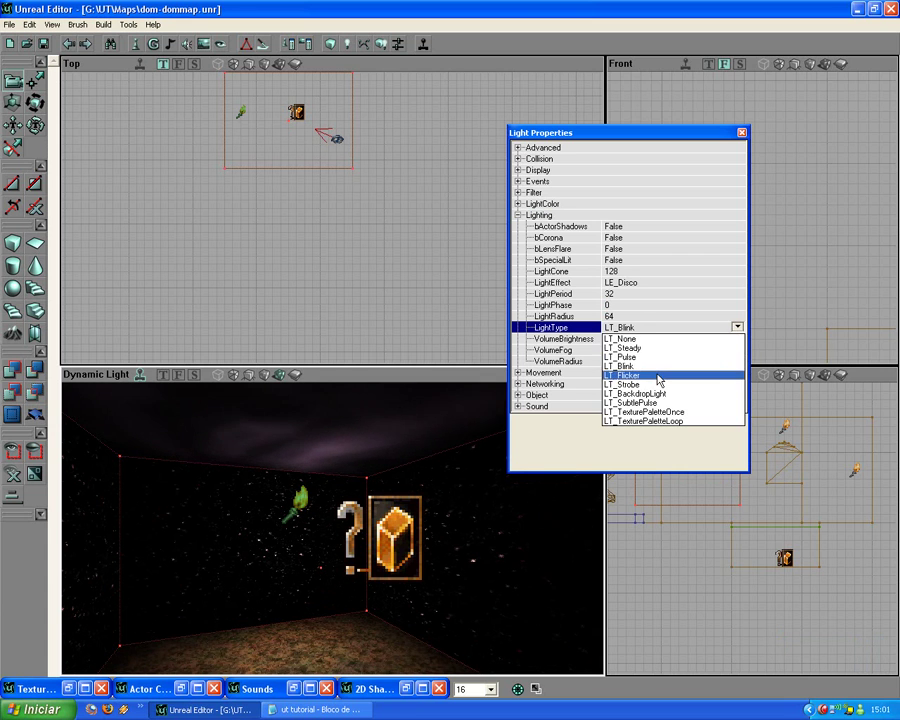
{"action": "left_click", "coordinate": [652, 374]}
{"action": "mouse_move", "coordinate": [348, 448]}
{"action": "right_mouse_down"}
{"action": "mouse_move", "coordinate": [339, 464]}
{"action": "mouse_move", "coordinate": [331, 447]}
{"action": "right_mouse_up"}
{"action": "left_click_drag", "start_coordinate": [331, 434], "coordinate": [331, 456]}
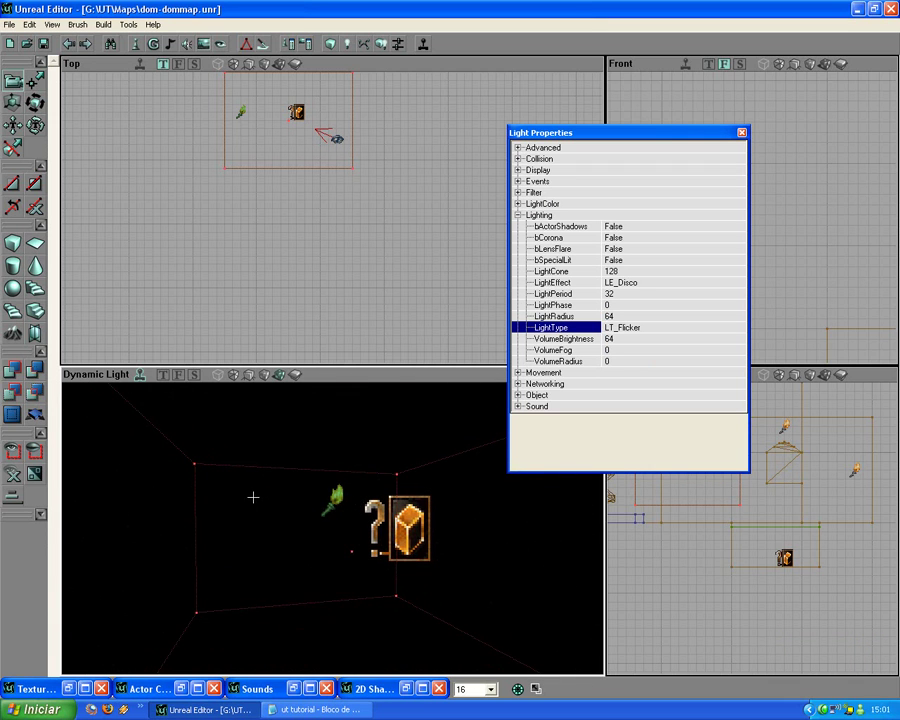
{"action": "mouse_move", "coordinate": [260, 488]}
{"action": "left_mouse_down"}
{"action": "mouse_move", "coordinate": [247, 600]}
{"action": "mouse_move", "coordinate": [220, 630]}
{"action": "mouse_move", "coordinate": [225, 575]}
{"action": "mouse_move", "coordinate": [255, 535]}
{"action": "mouse_move", "coordinate": [260, 491]}
{"action": "left_mouse_up"}
Try the LT_BackdropLight, LT_SubtlePulse and LT_Pulse light types on the sky box light, and set LightType to LT_Blink
{"action": "left_click", "coordinate": [677, 329]}
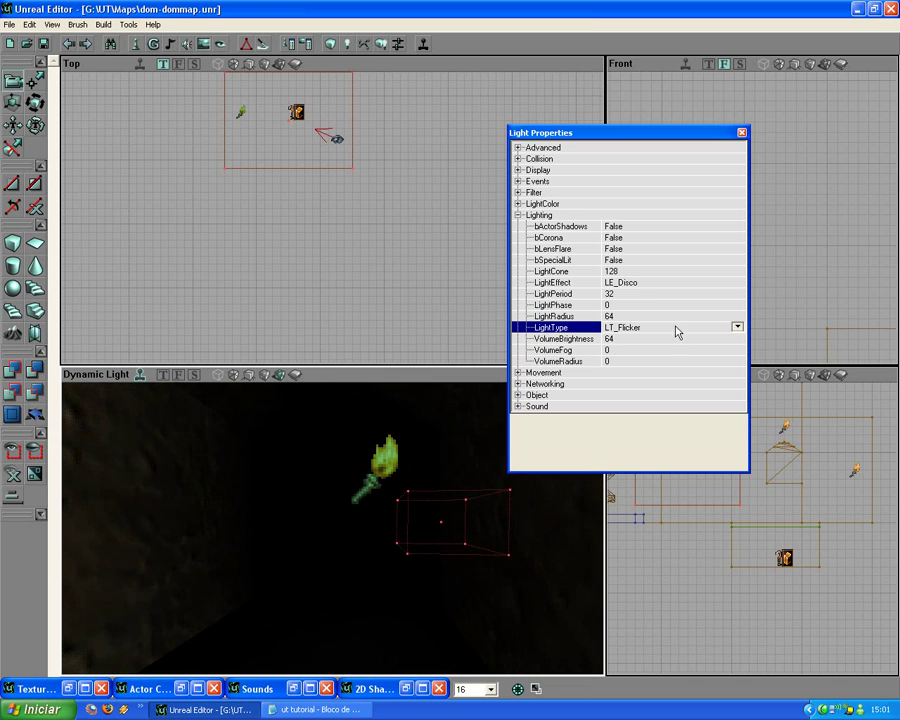
{"action": "left_click", "coordinate": [738, 327]}
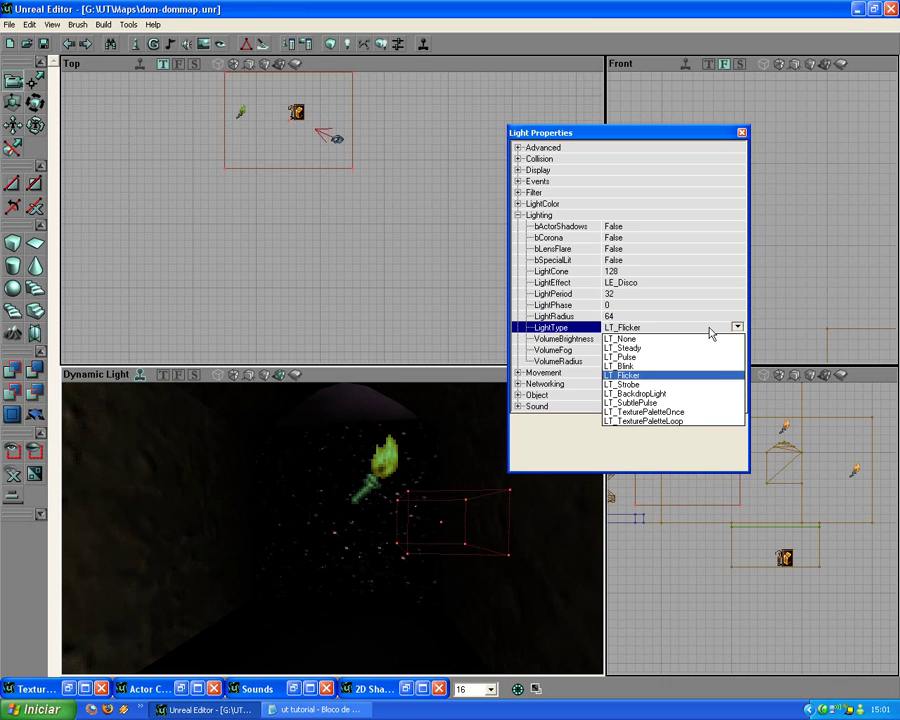
{"action": "left_click", "coordinate": [650, 394]}
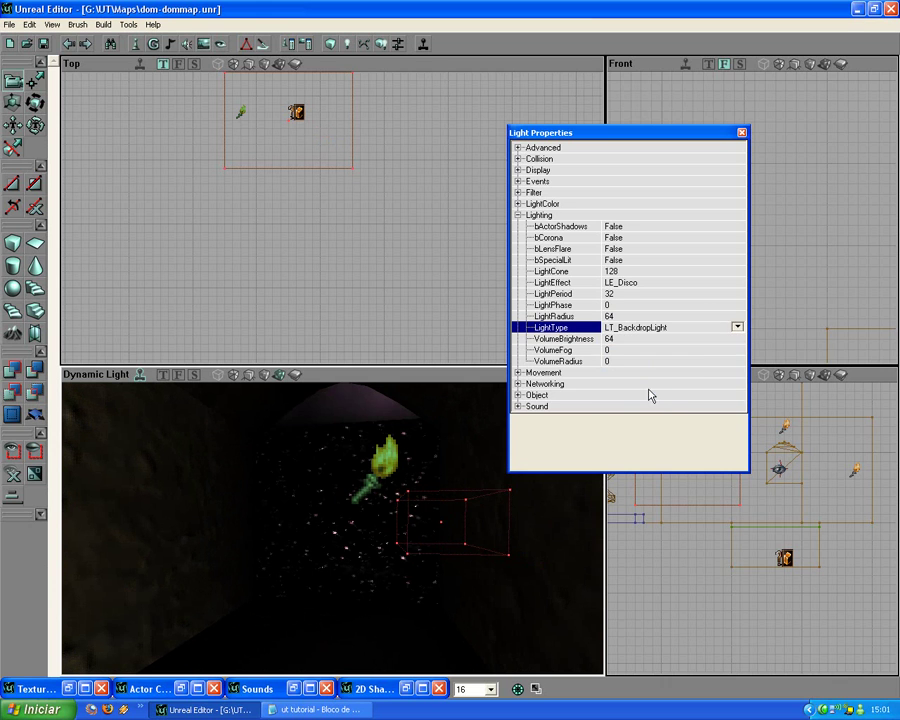
{"action": "left_click", "coordinate": [738, 327]}
{"action": "left_click", "coordinate": [705, 400]}
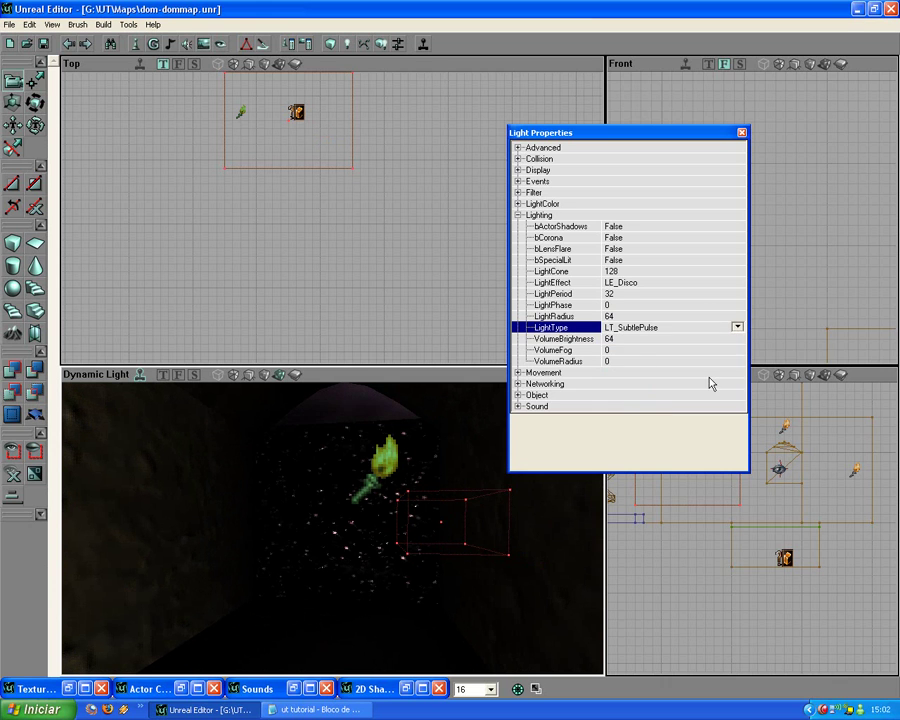
{"action": "left_click", "coordinate": [738, 327]}
{"action": "left_click", "coordinate": [650, 361]}
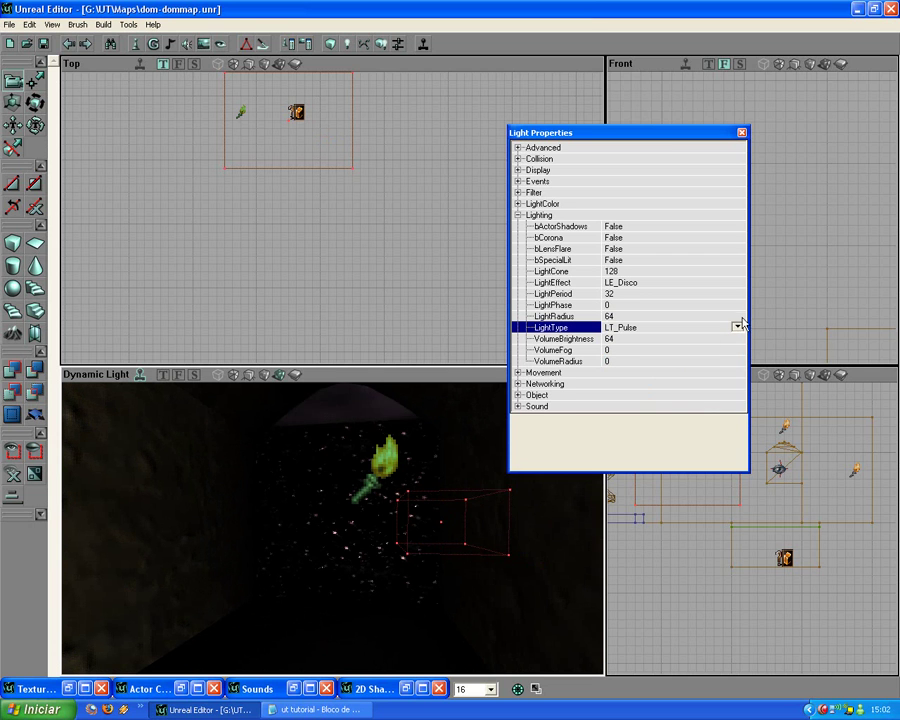
{"action": "left_click_drag", "start_coordinate": [418, 490], "coordinate": [418, 434]}
{"action": "right_click_drag", "start_coordinate": [418, 490], "coordinate": [385, 508]}
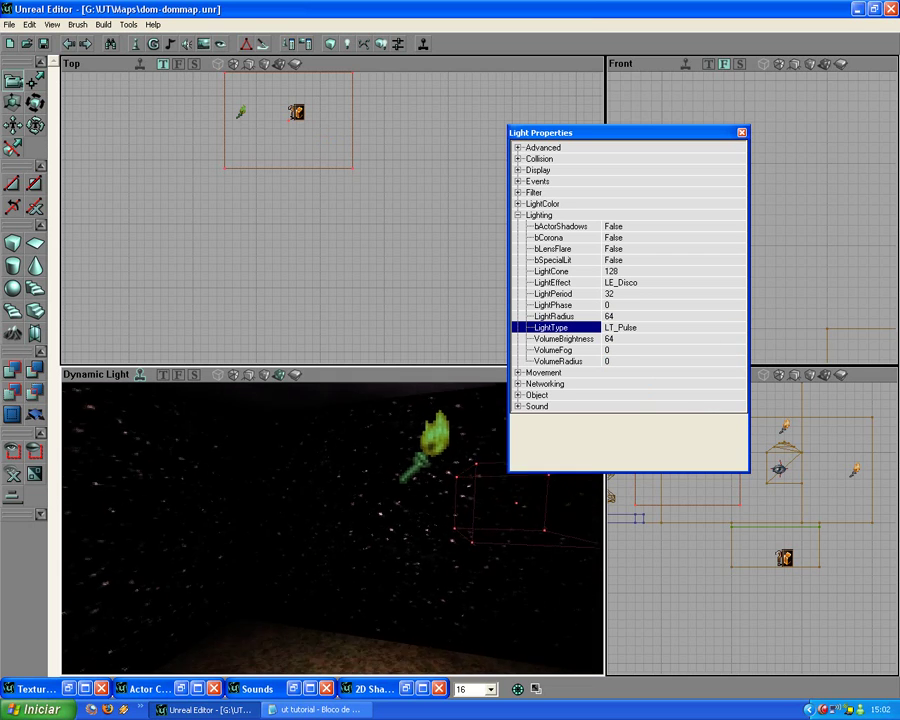
{"action": "left_click", "coordinate": [738, 327]}
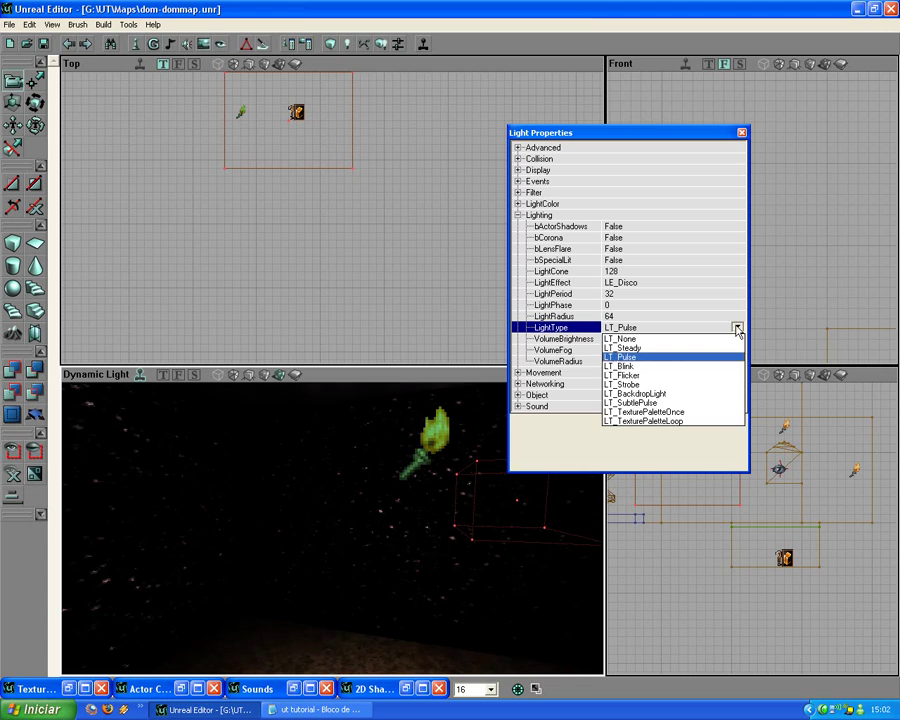
{"action": "left_click", "coordinate": [681, 367]}
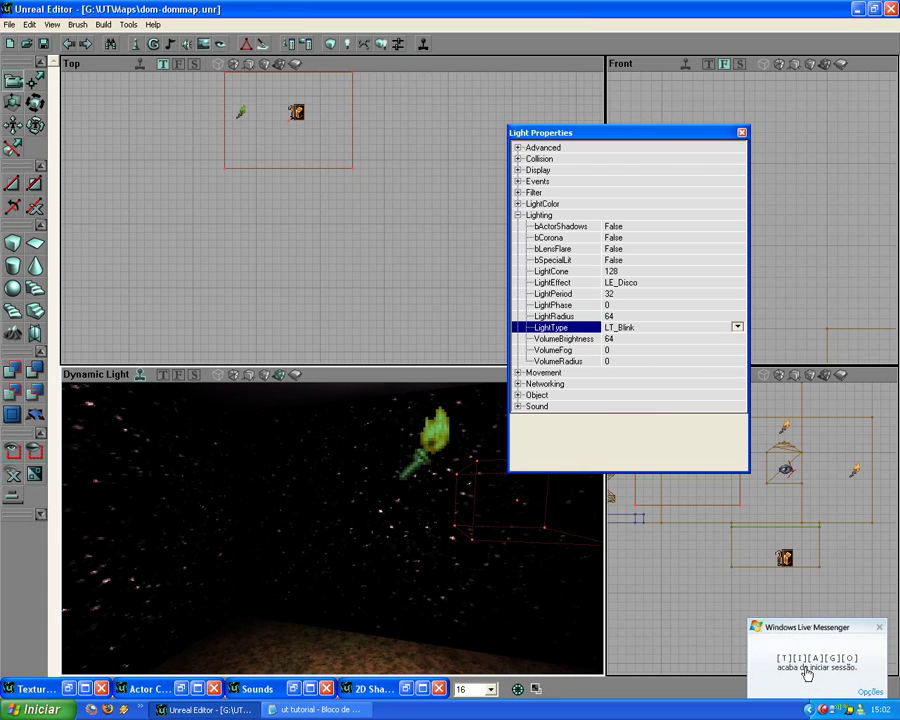
Quit Windows Live Messenger and return to Unreal Editor
{"action": "right_click", "coordinate": [806, 661]}
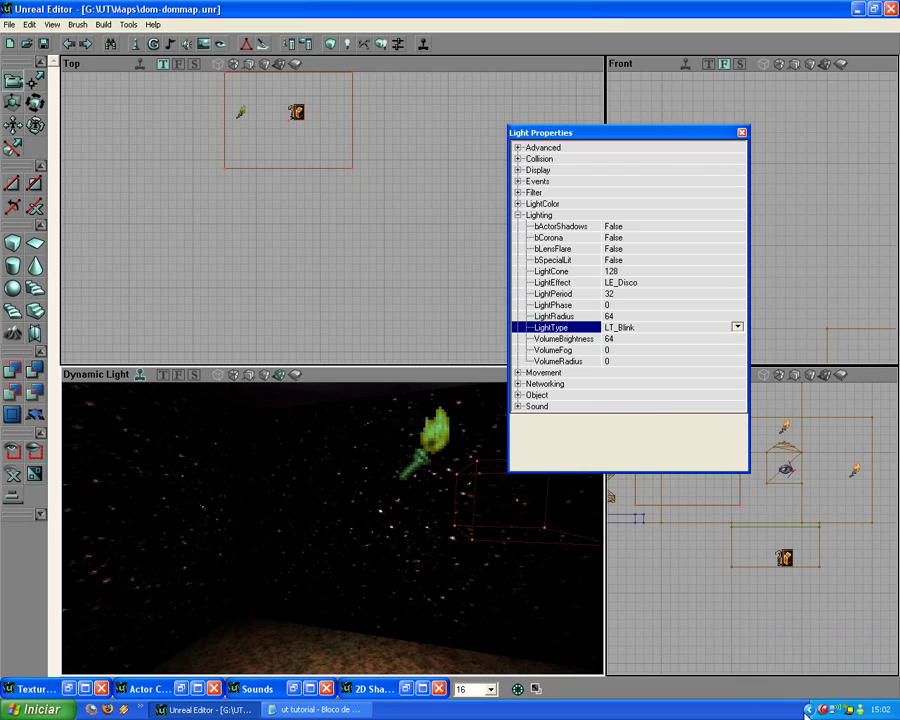
{"action": "right_click", "coordinate": [860, 712]}
{"action": "left_click", "coordinate": [766, 686]}
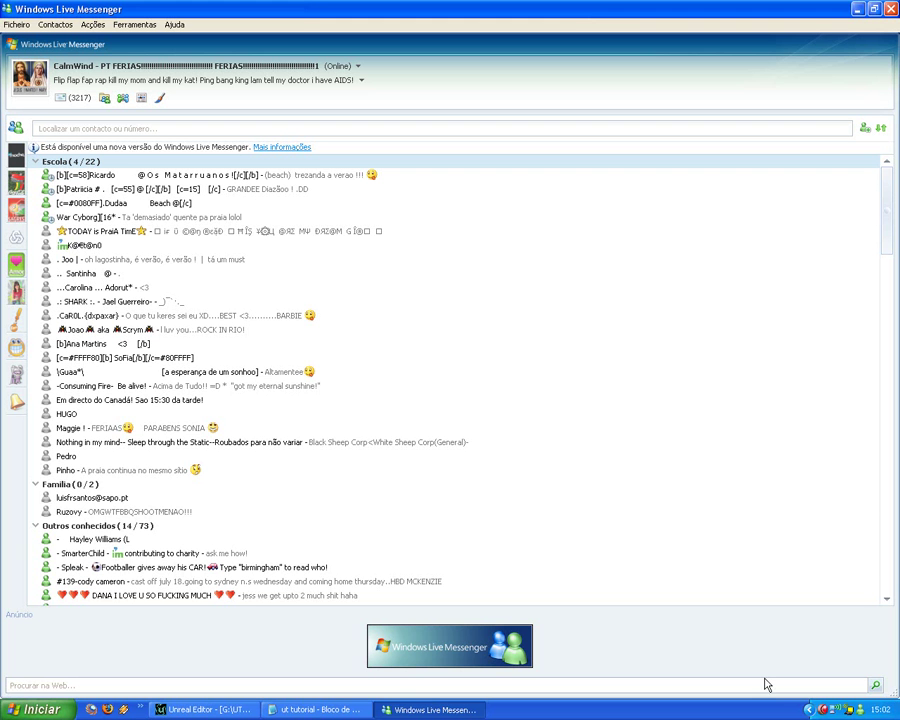
{"action": "right_click", "coordinate": [867, 712]}
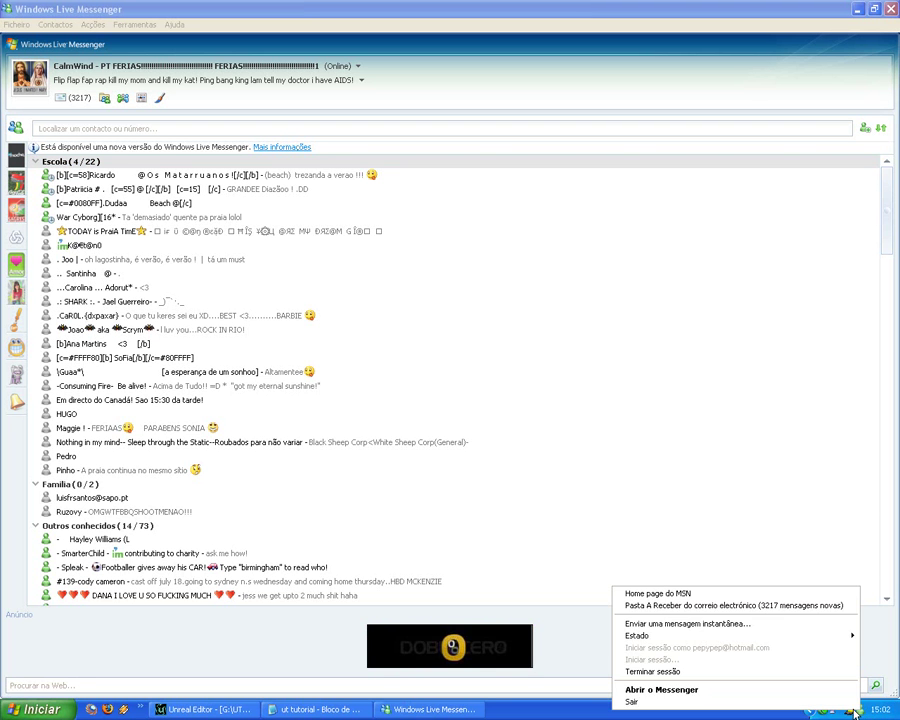
{"action": "left_click", "coordinate": [797, 701]}
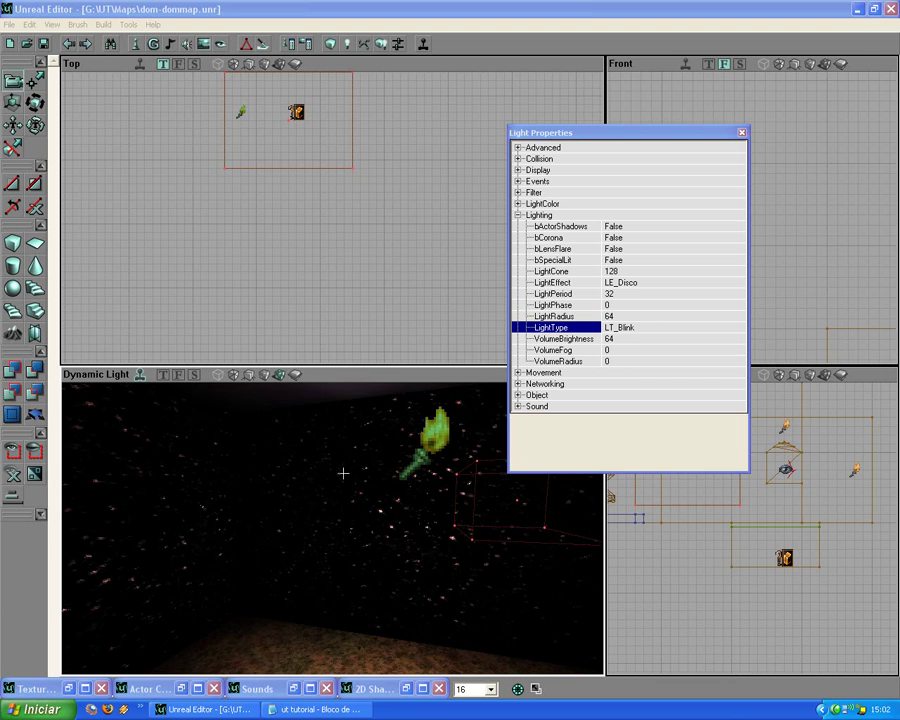
Check the sky box light's effect through the arched opening from inside the room and close the light's properties
{"action": "left_click_drag", "start_coordinate": [343, 473], "coordinate": [331, 451]}
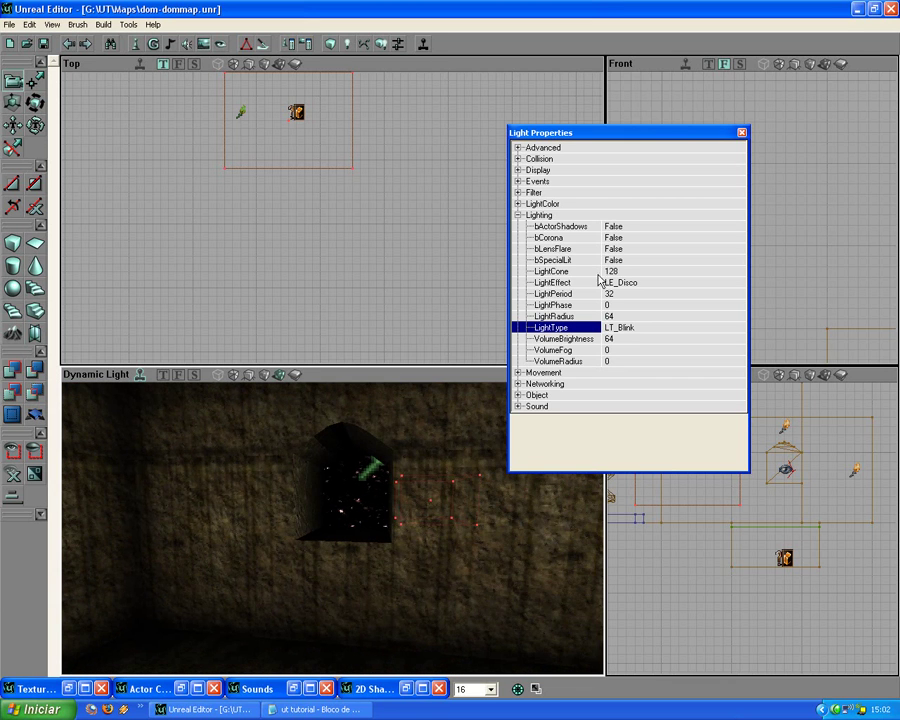
{"action": "left_click", "coordinate": [741, 133]}
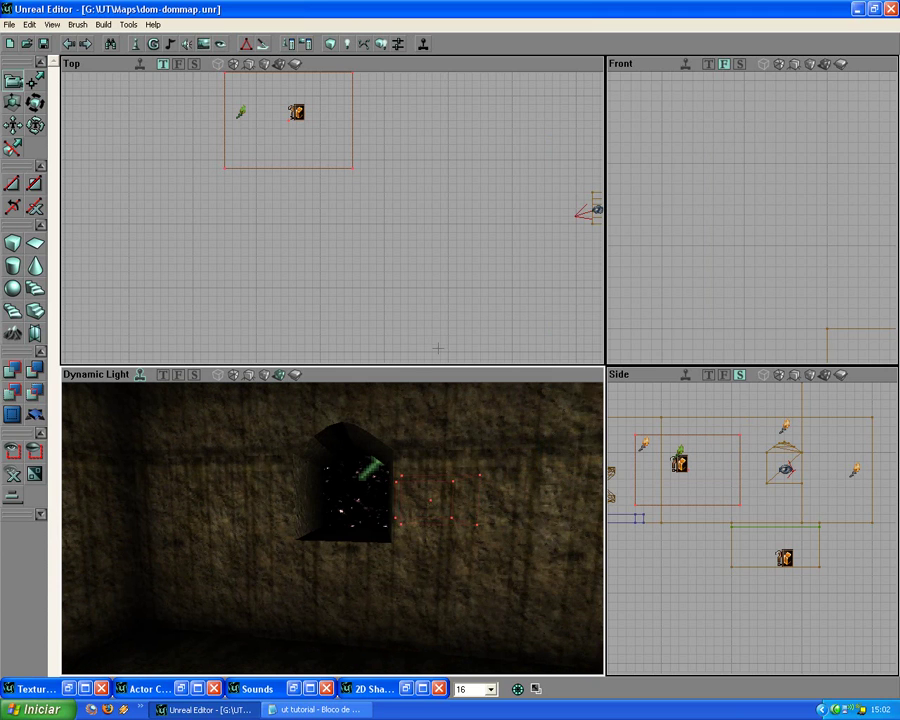